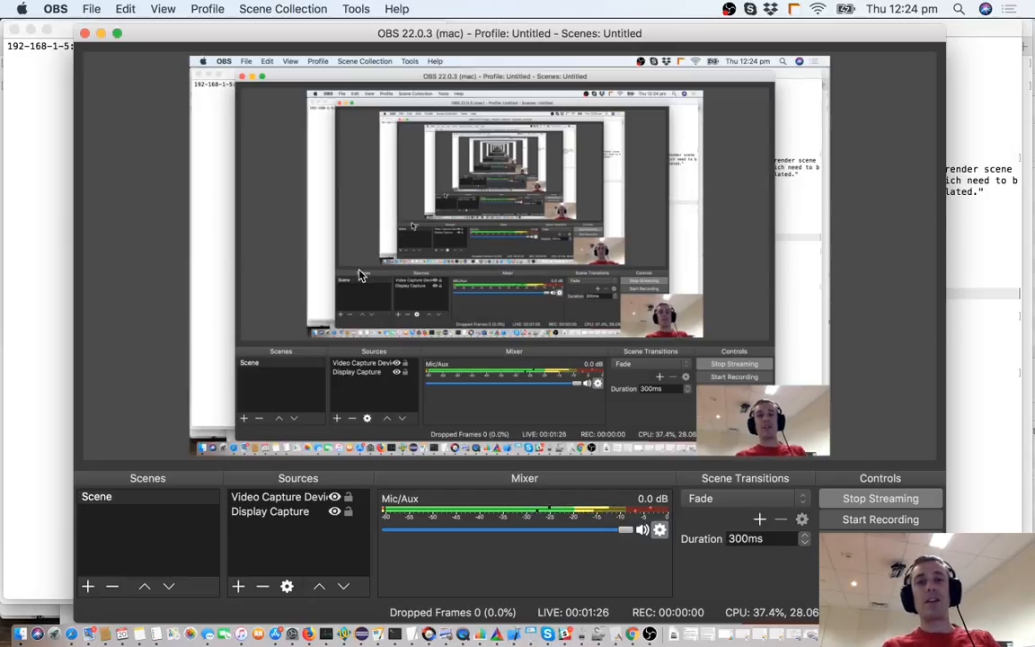
Step: Switch to the Terminal, clear it, launch Blender with ./blender and dismiss the splash screen
click(51, 289)
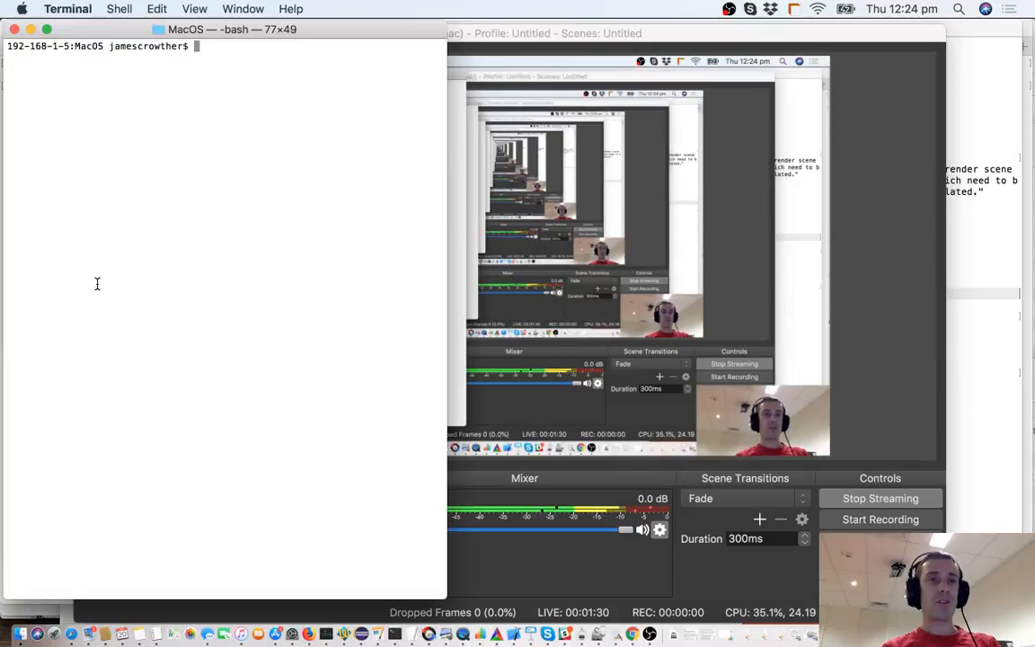
text(clear)
key(Return)
text(./blender)
key(Return)
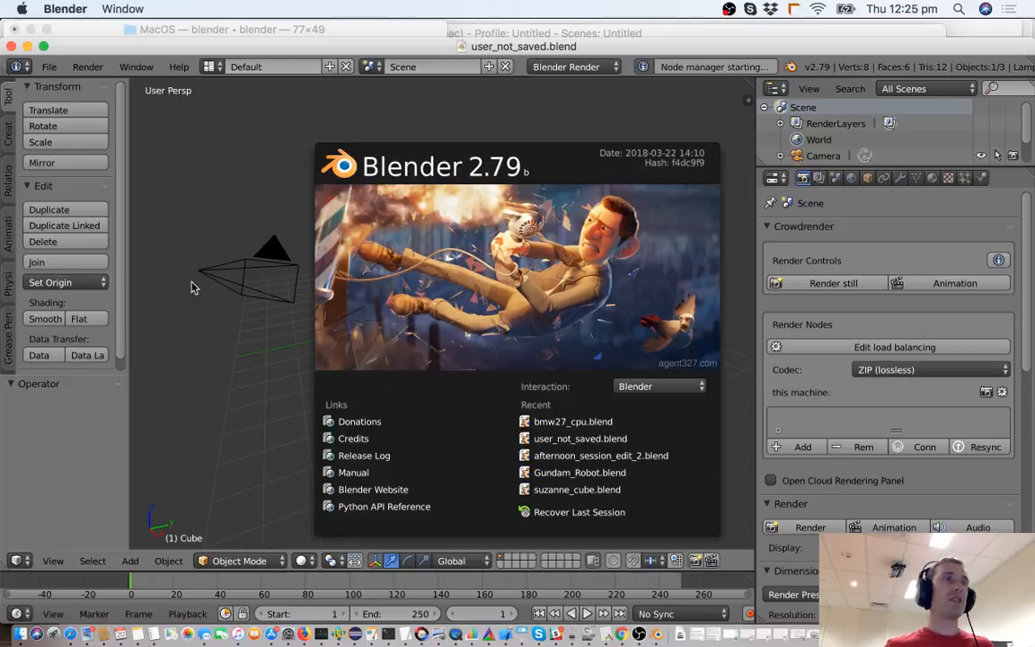
click(518, 230)
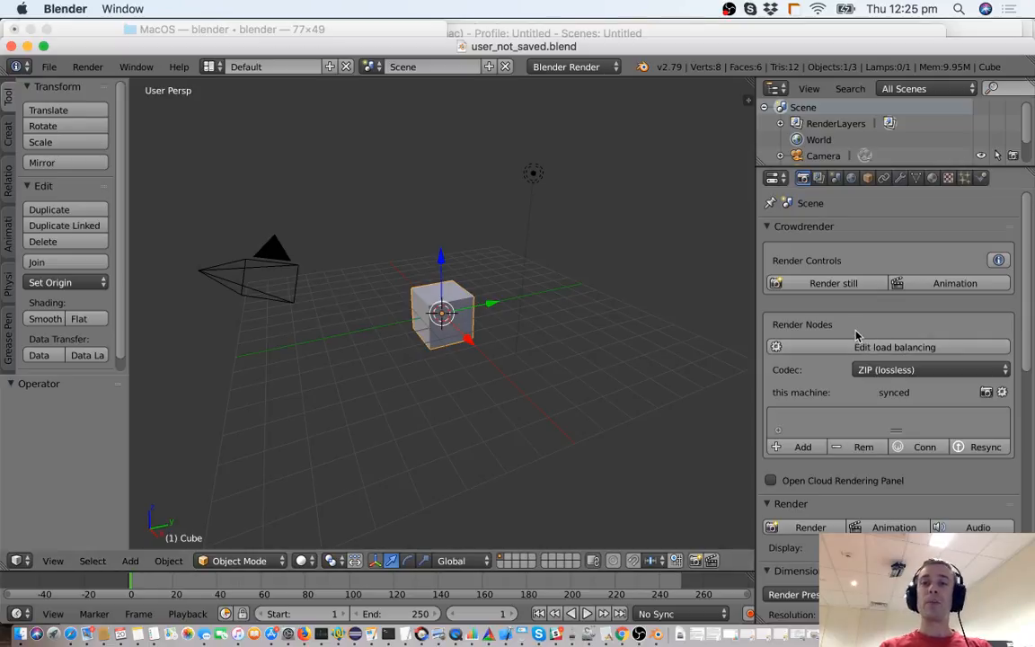
Step: Add a Crowdrender render node named jimbosmaccypro in an enlarged node list and connect it at its listed IP address
drag(898, 428, 899, 473)
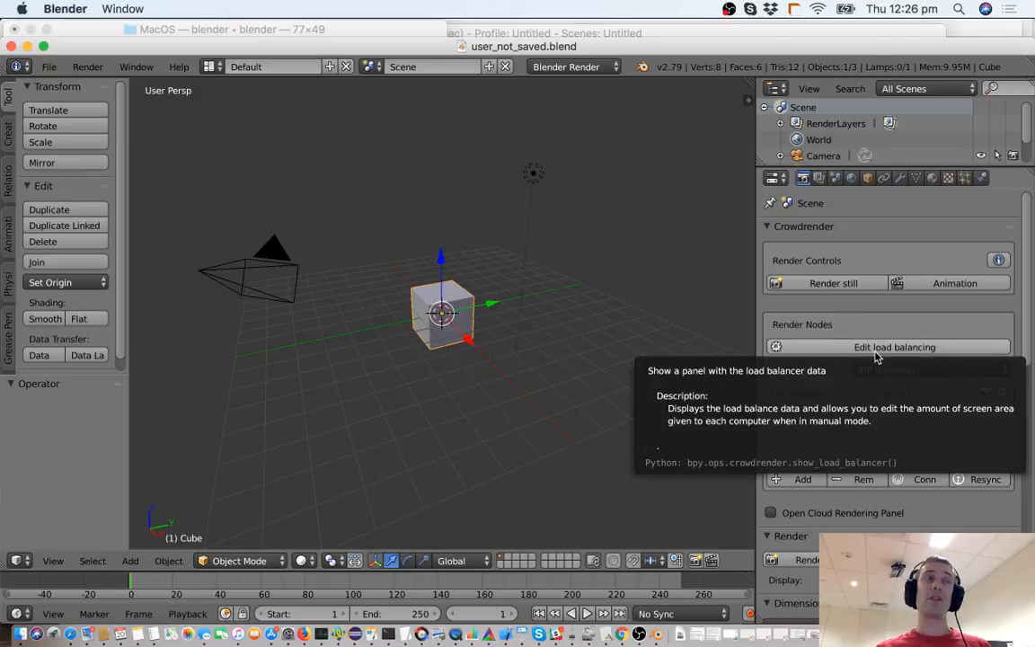
click(786, 480)
double_click(791, 420)
text(jamesmaccypr)
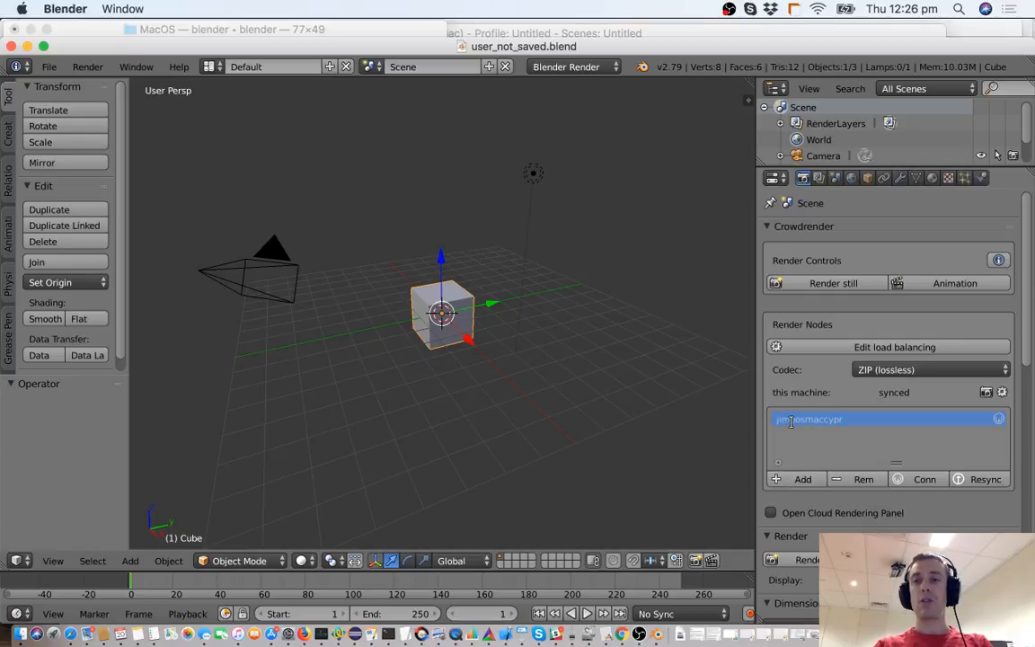
text(o)
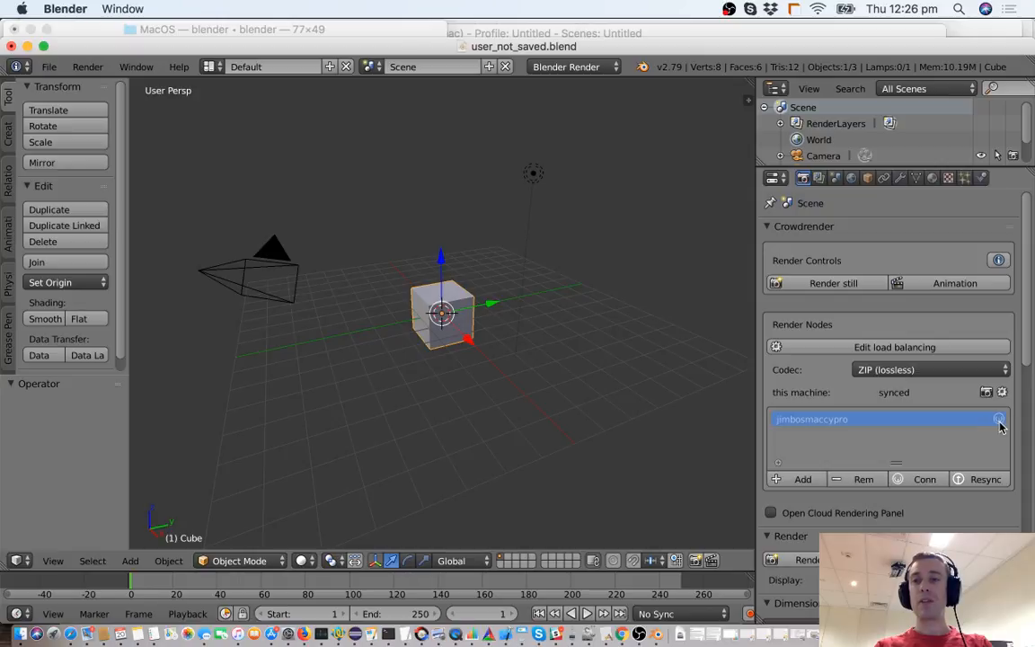
click(999, 422)
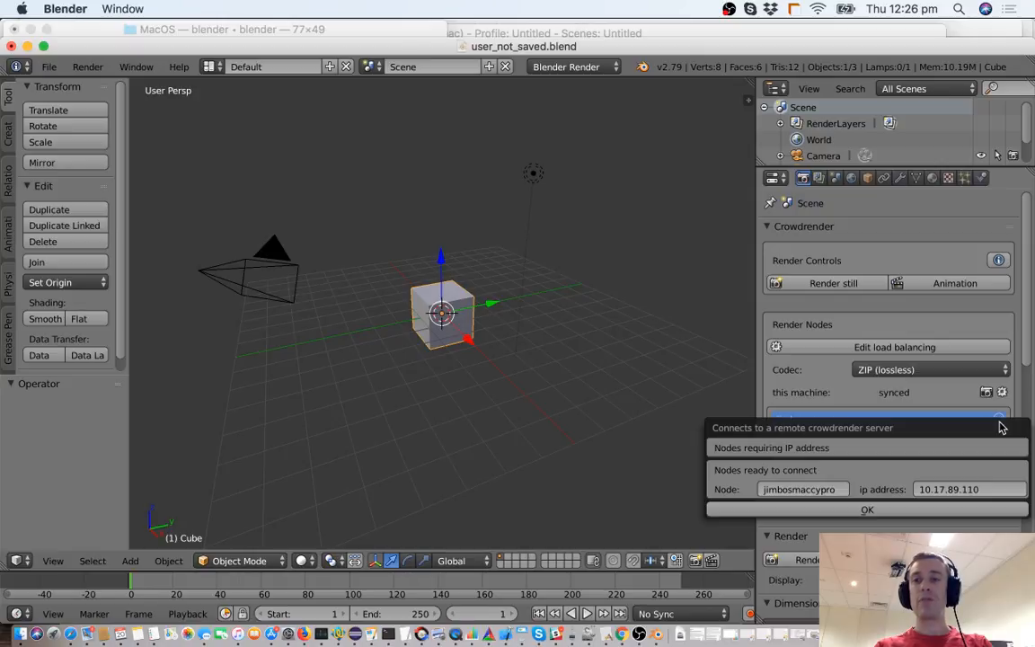
click(903, 509)
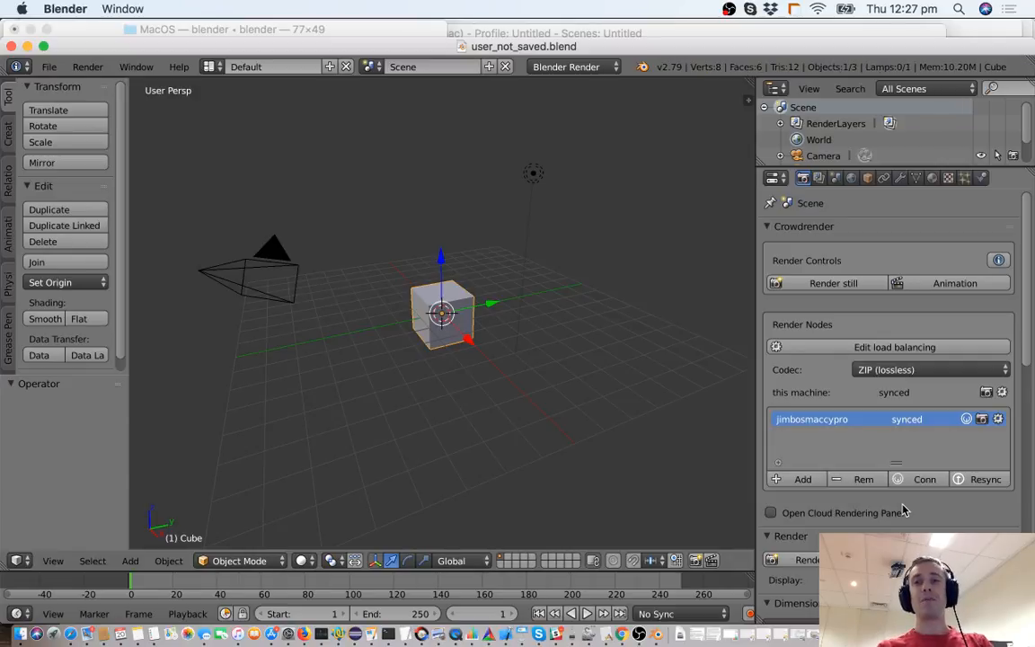
Step: Enable manual load balancing with a render tile size of 0.50 for both nodes and render a Crowdrender still
click(879, 356)
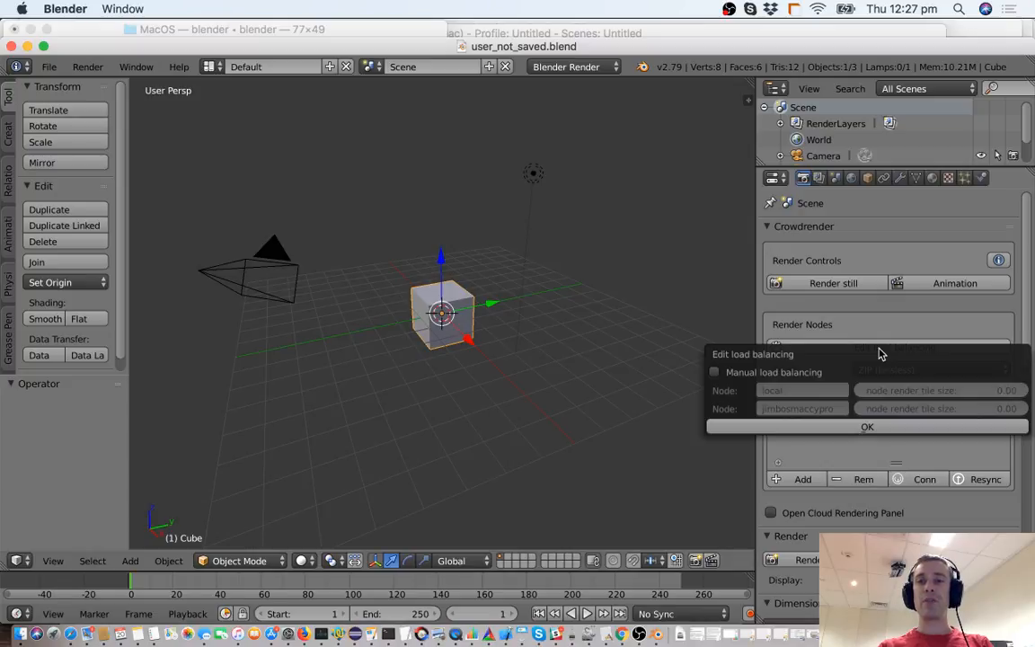
click(762, 372)
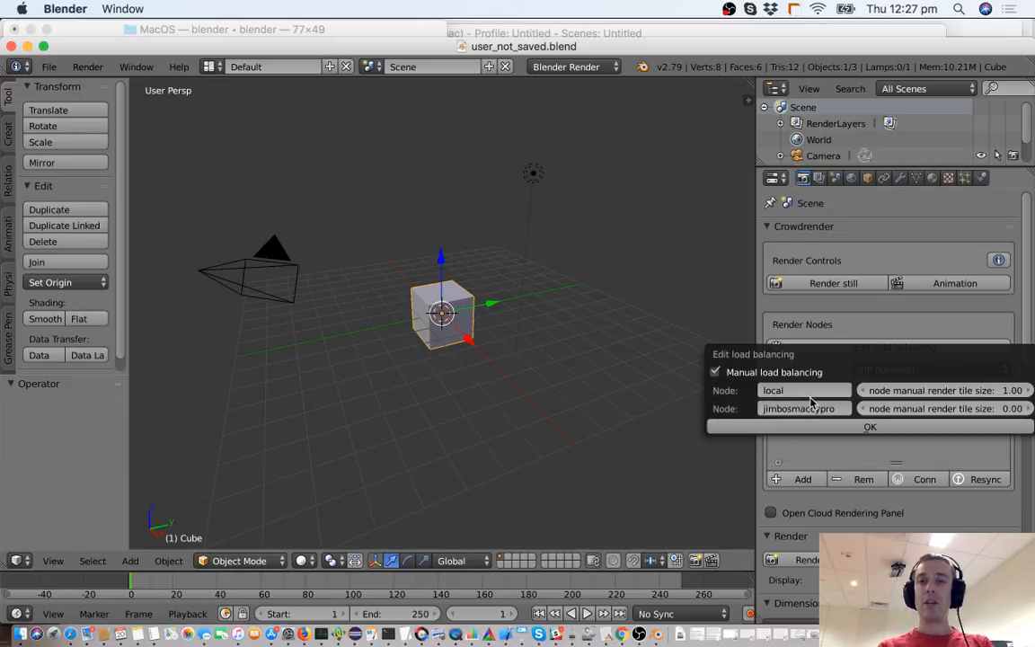
click(935, 390)
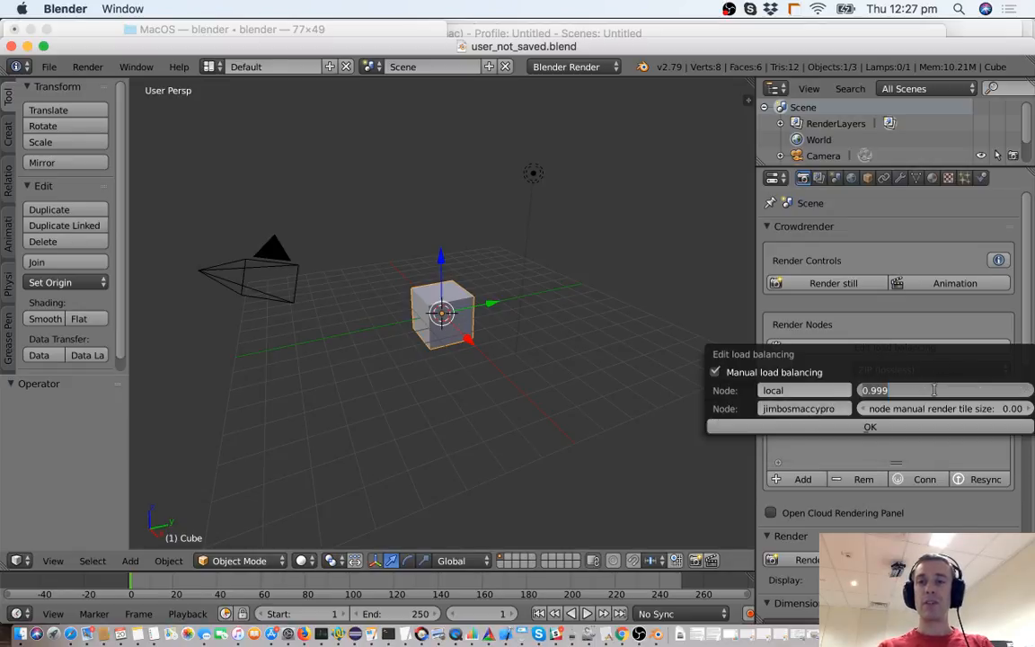
text(0.5)
key(Return)
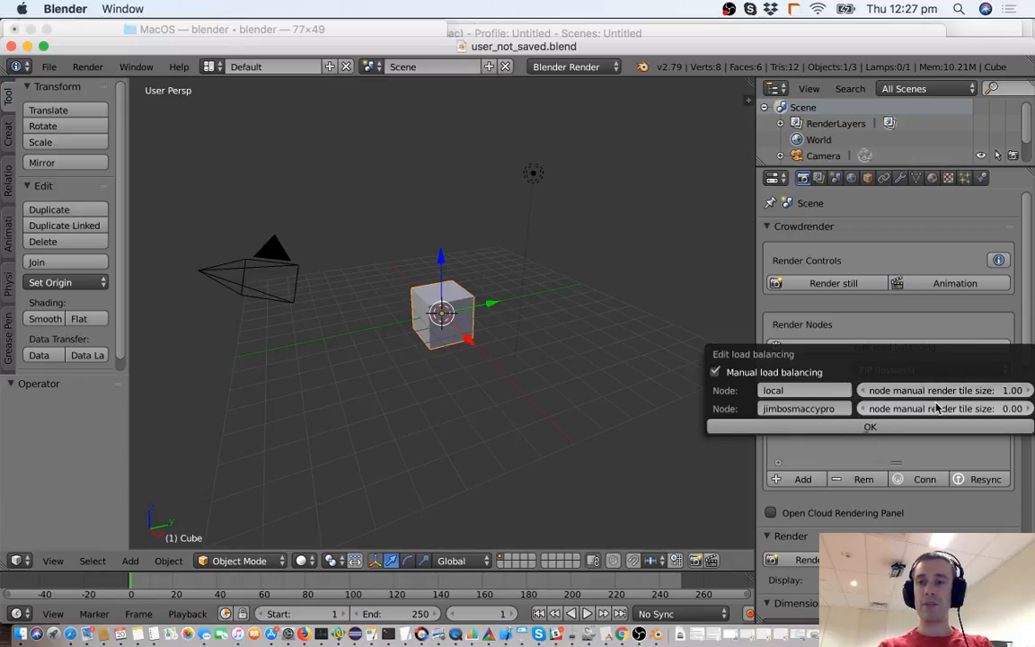
mouse_move(936, 408)
mouse_down()
mouse_move(945, 409)
mouse_move(937, 408)
mouse_up()
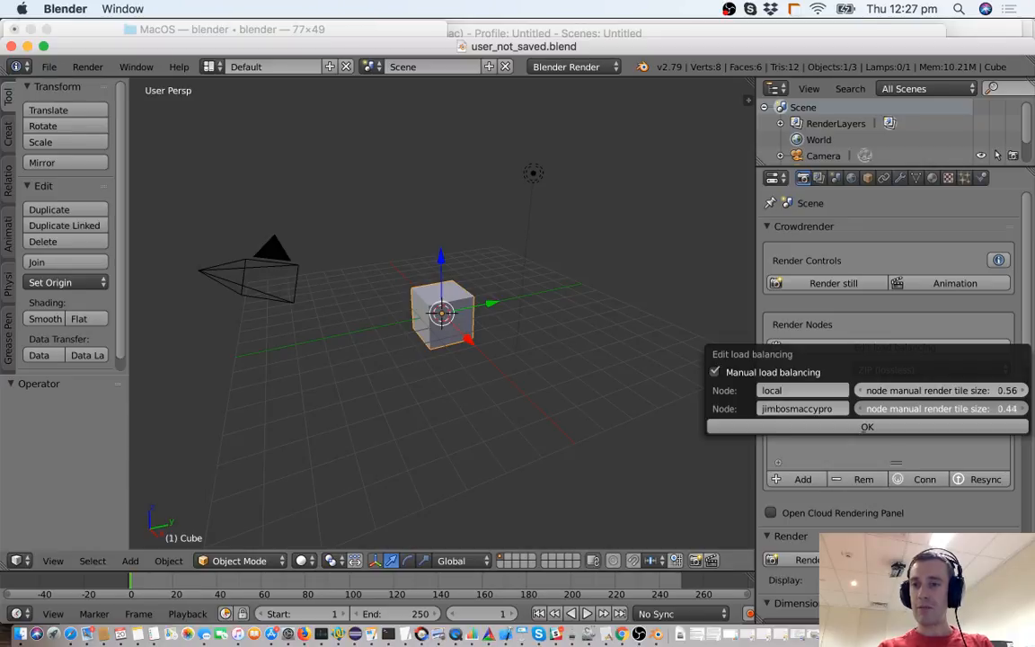
drag(936, 409, 937, 409)
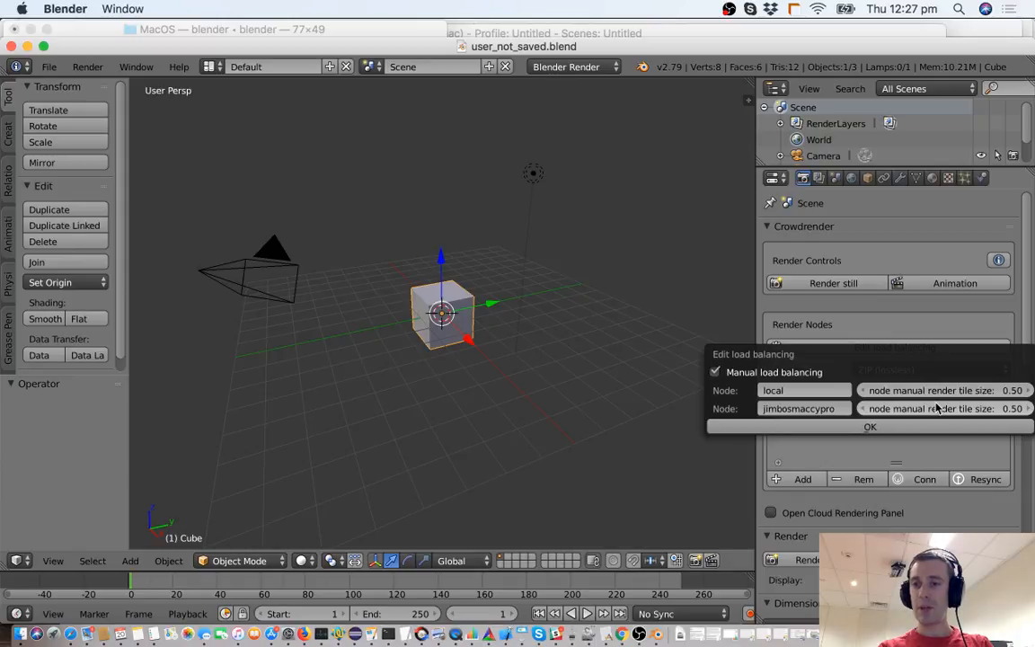
click(931, 425)
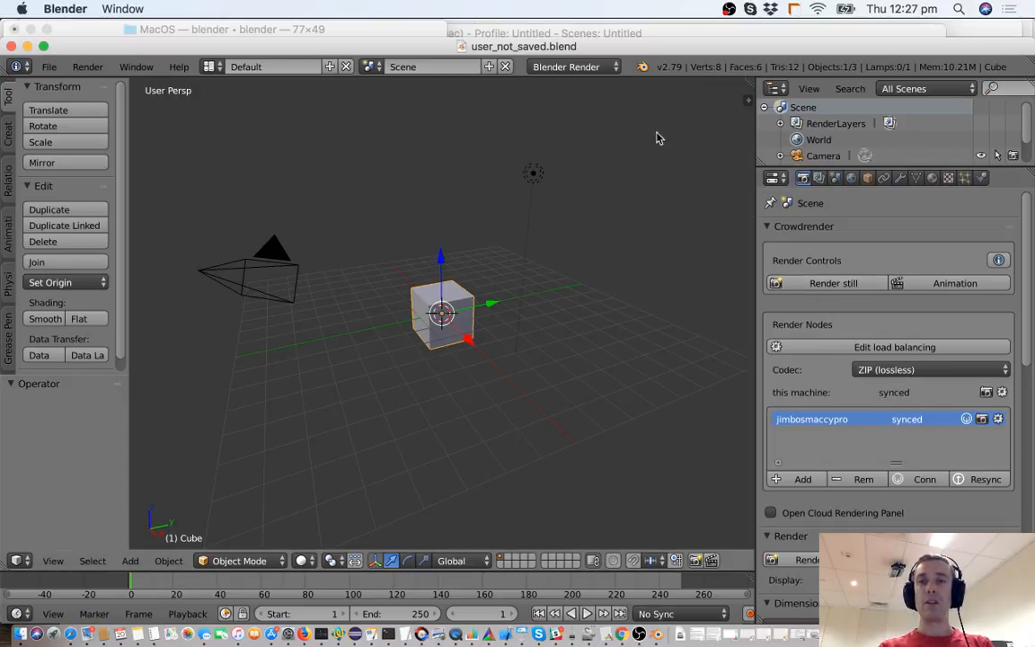
click(812, 285)
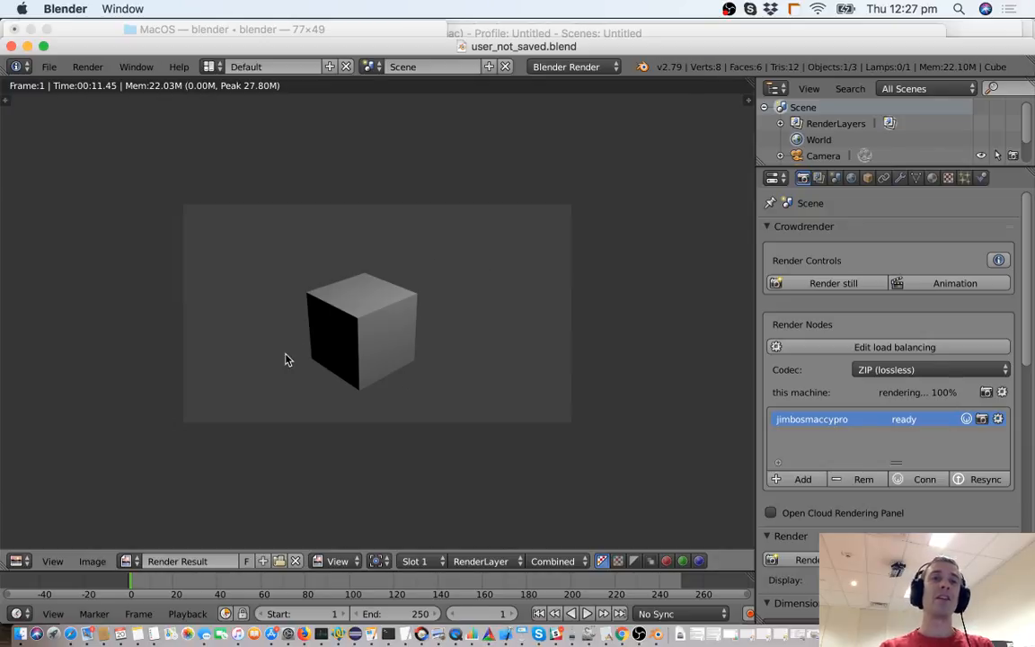
Step: Set the manual render tile size of jimbosmaccypro to 0.71, render another Crowdrender still and leave the render view
click(904, 348)
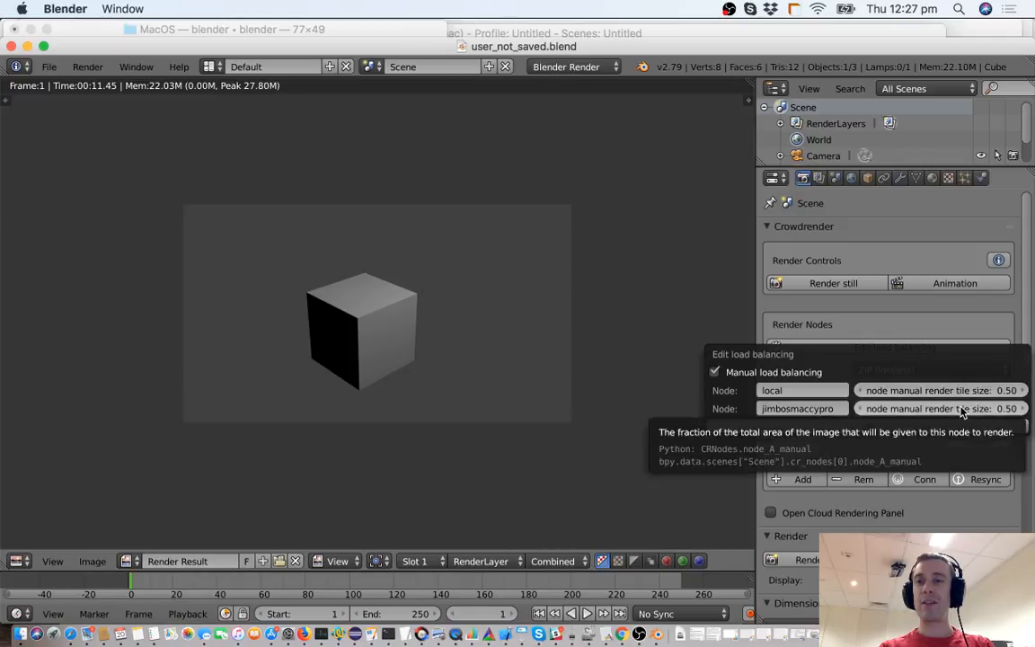
drag(940, 410, 1006, 410)
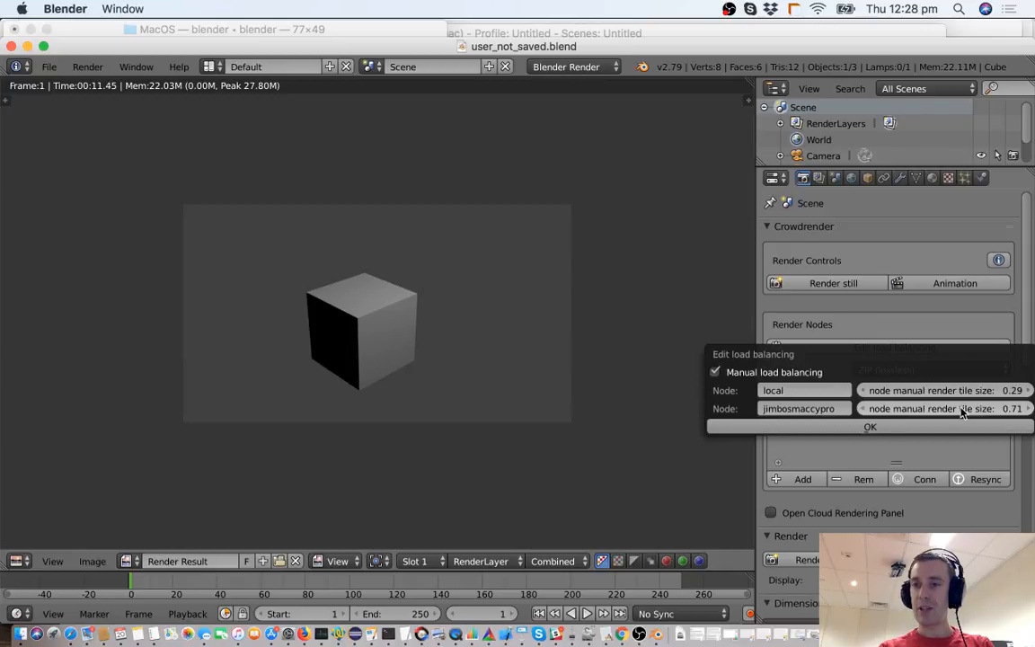
click(932, 428)
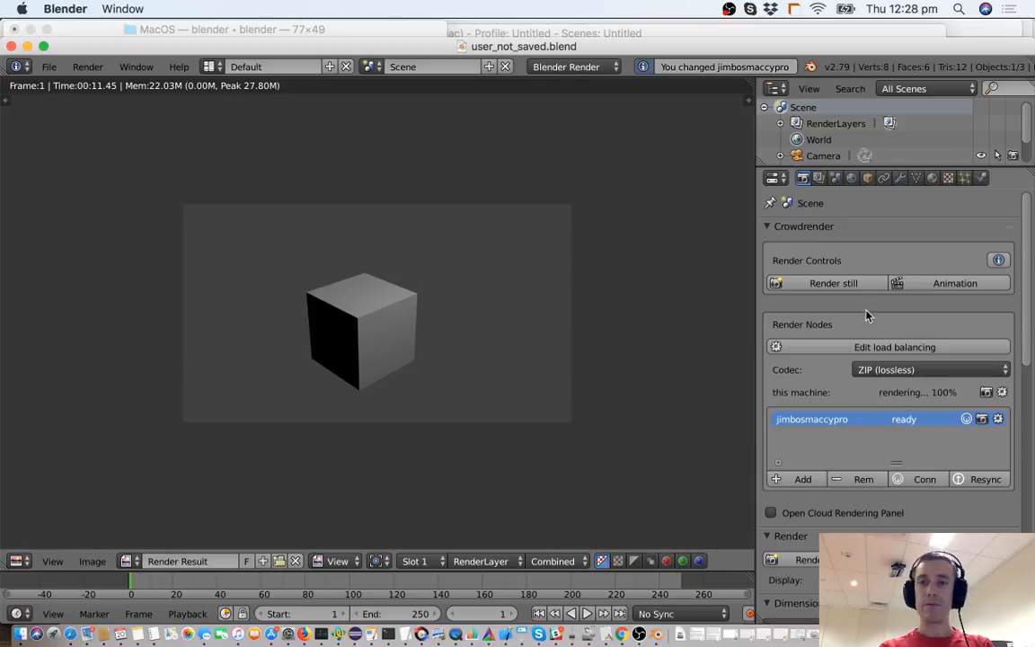
click(852, 284)
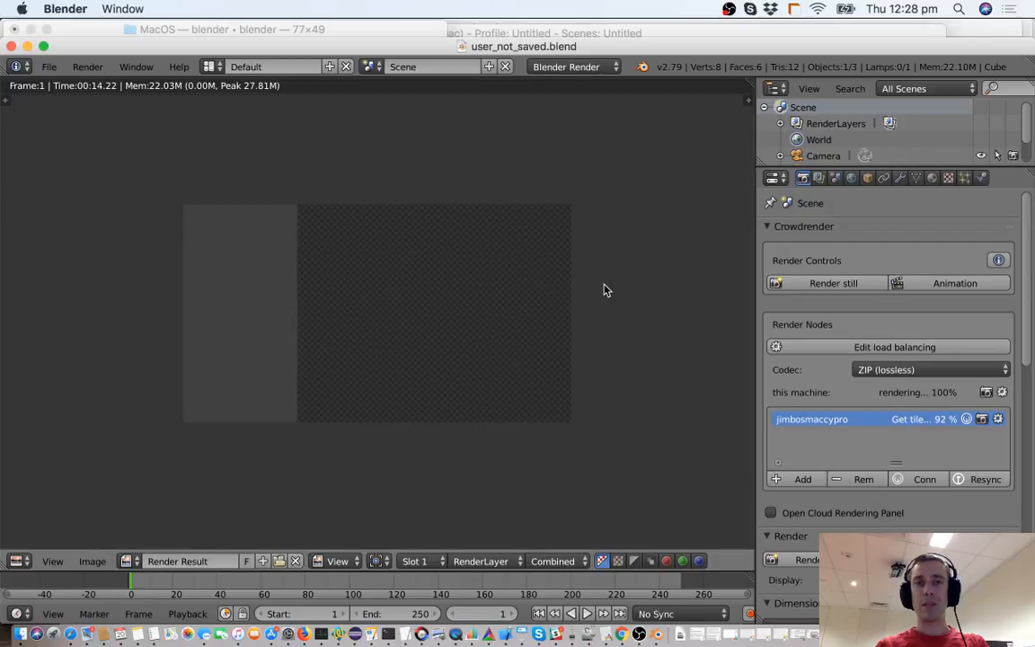
key(Escape)
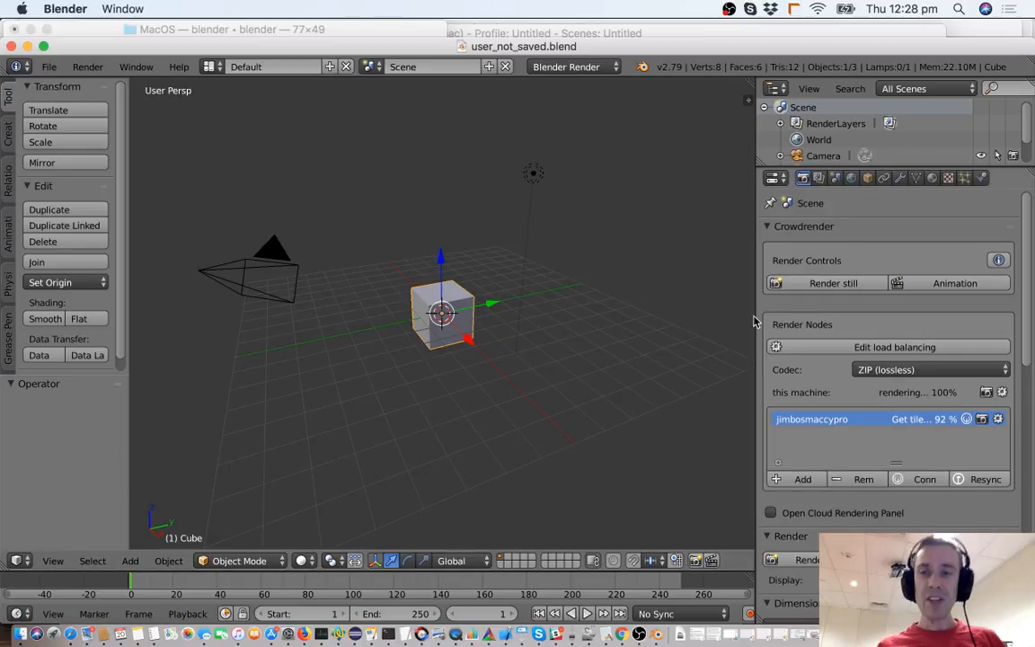
click(872, 348)
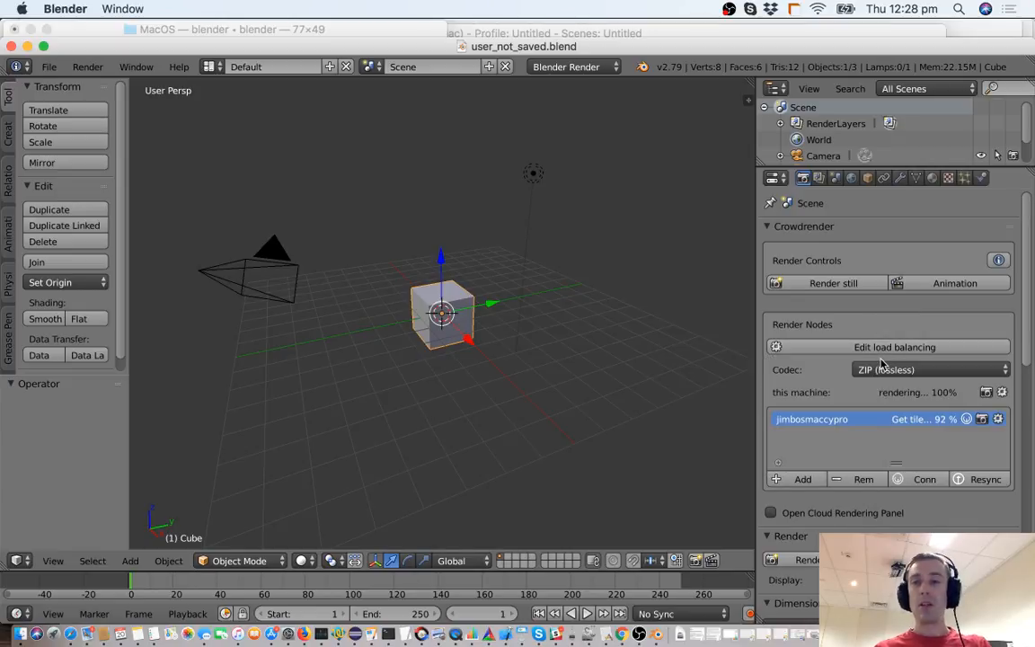
click(884, 348)
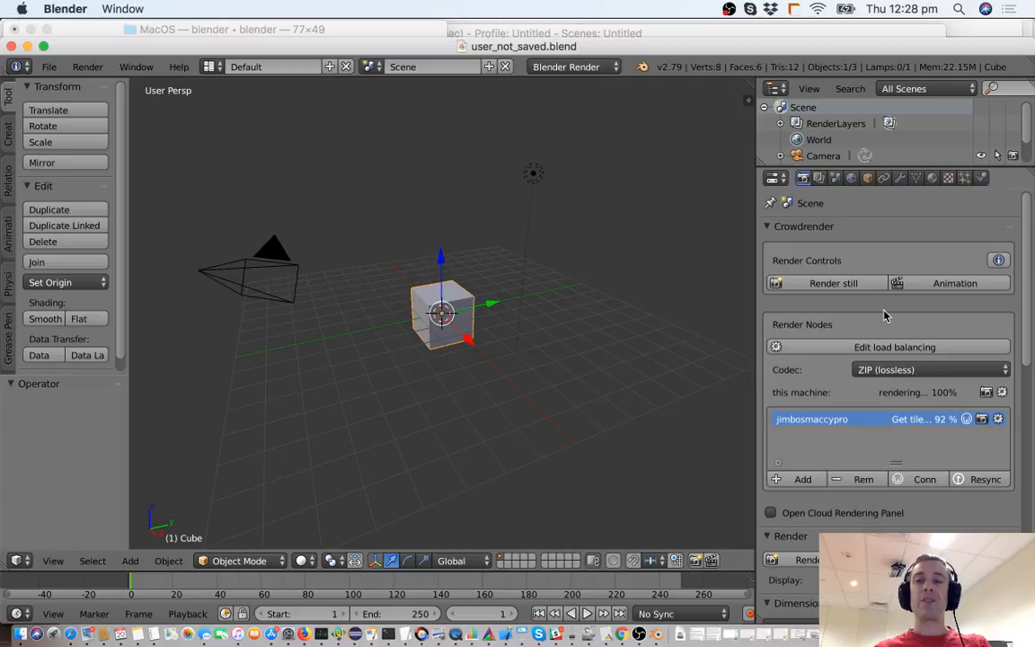
Step: Replace the selected render node with a new one named jimbosmaccypro and connect it
click(861, 480)
click(803, 479)
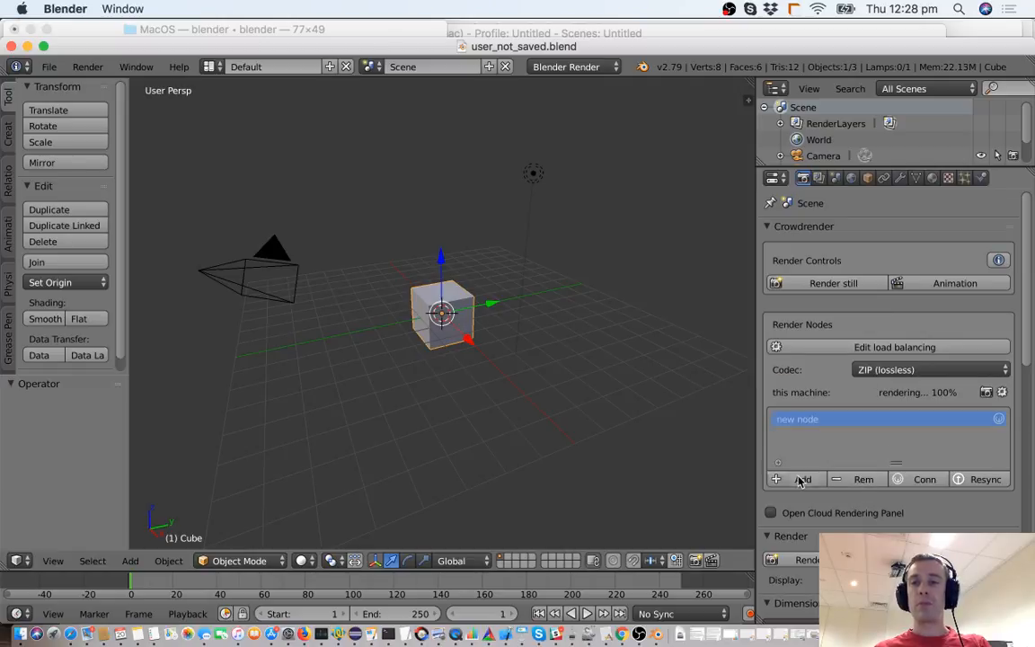
double_click(805, 418)
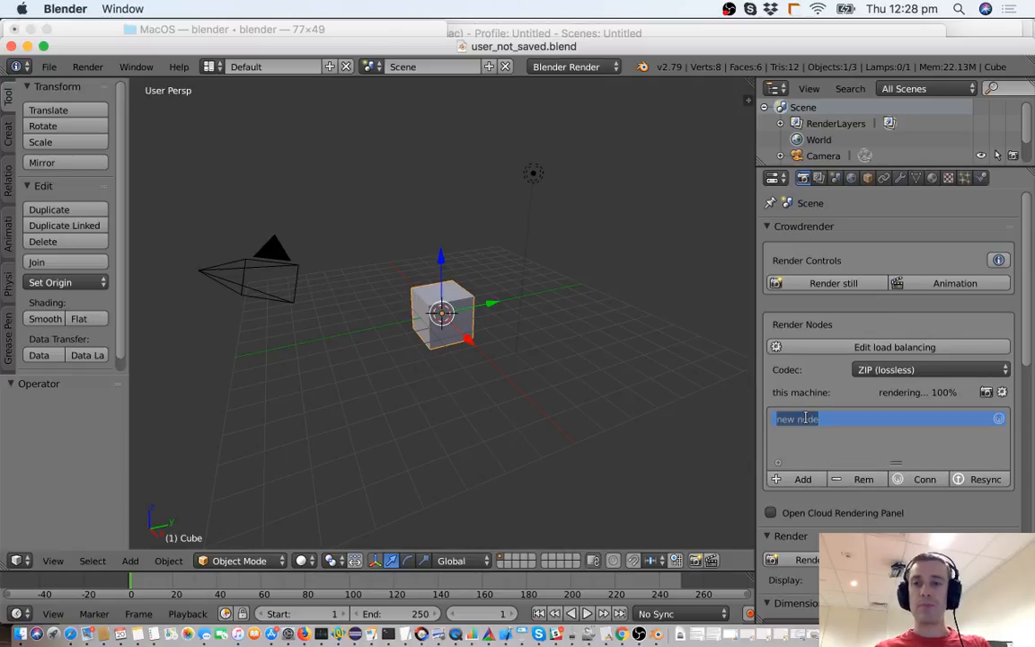
text(jimbosmaccypro)
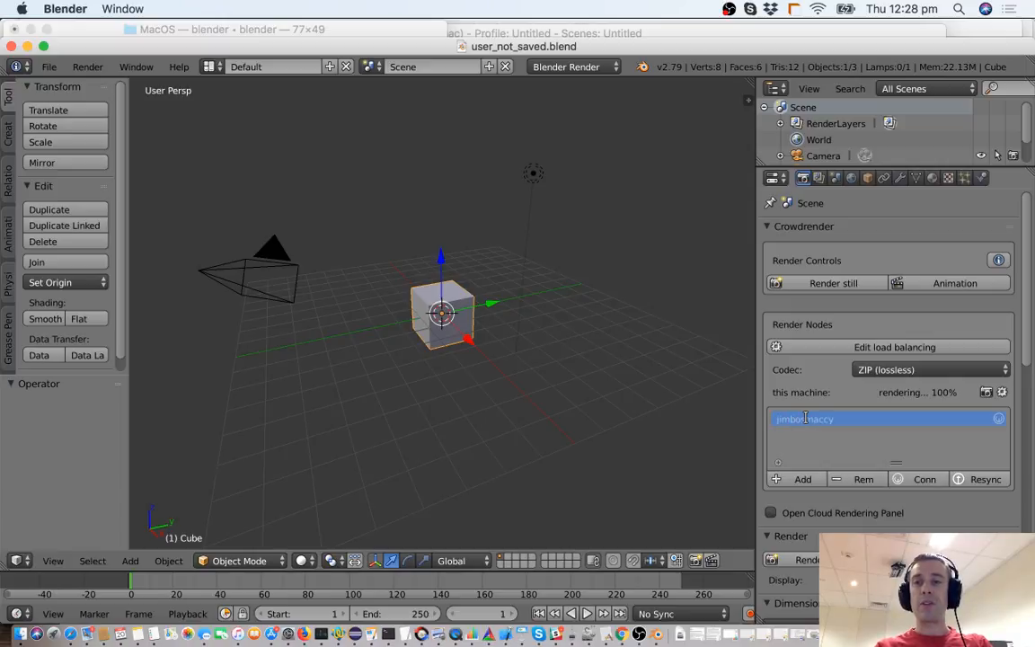
click(998, 420)
click(933, 506)
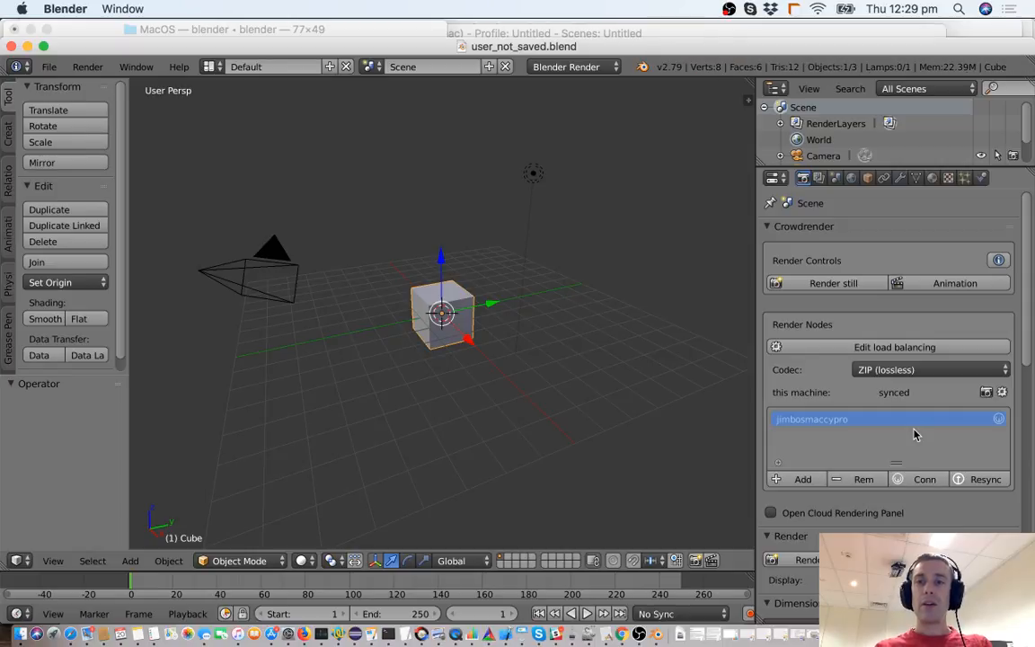
click(920, 373)
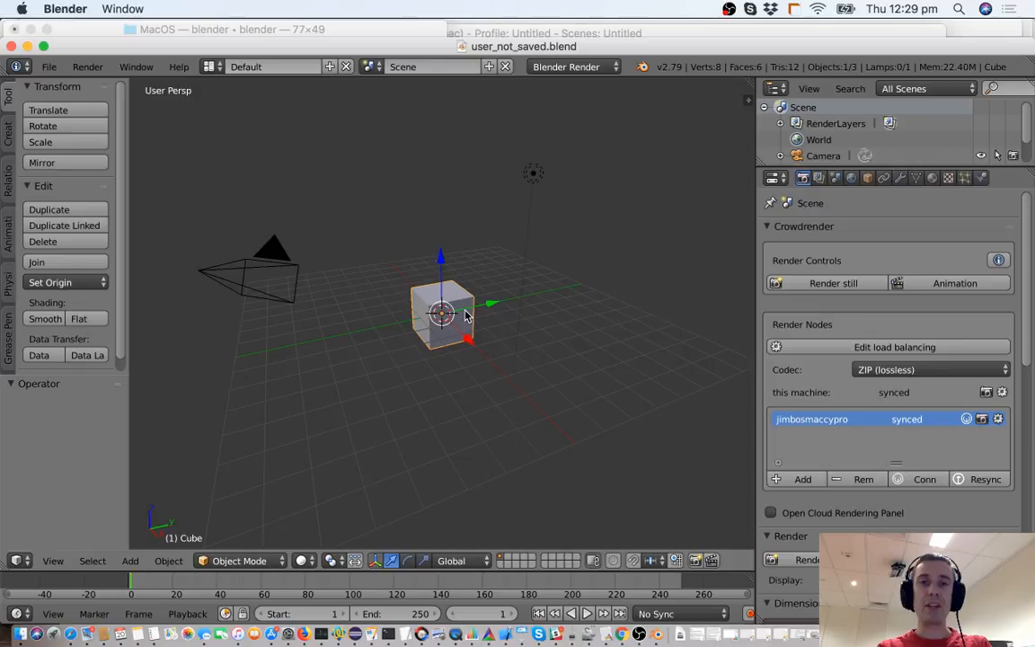
Step: Duplicate the original cube twice, offsetting the copies by about (0.94, 4.67, -2.19) and (-0.92, 4.04, 1.60)
scroll(511, 301, right, 5)
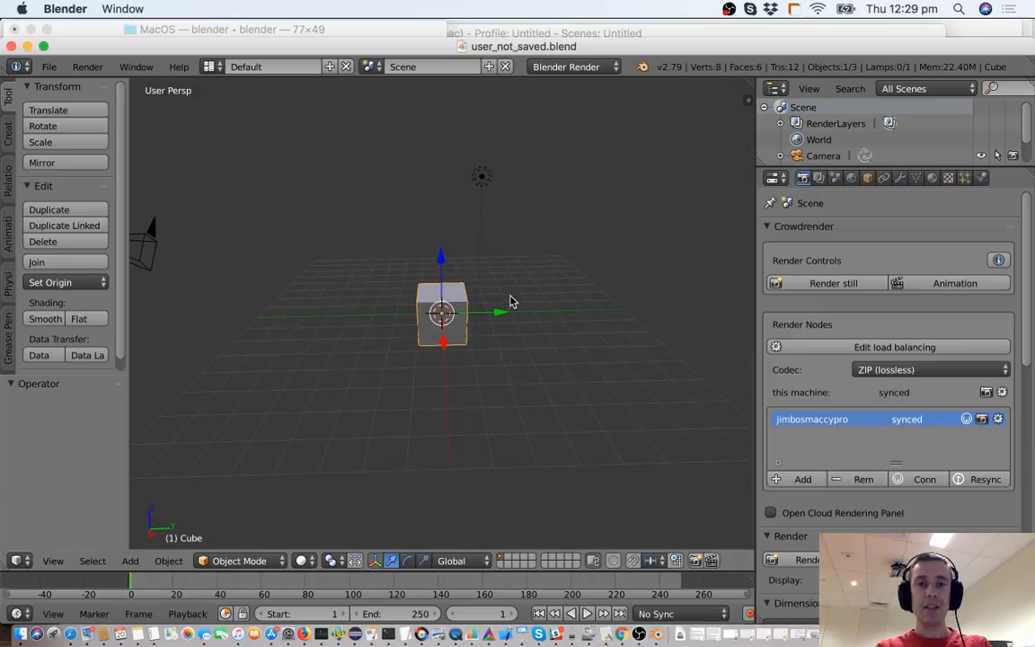
scroll(510, 301, right, 3)
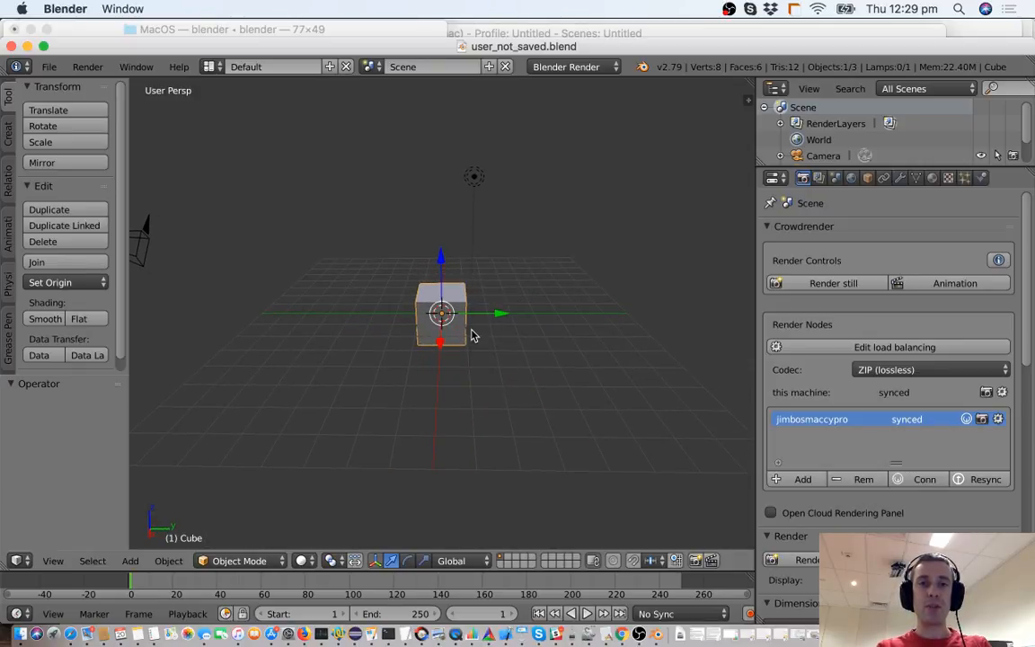
key(shift+d)
click(581, 390)
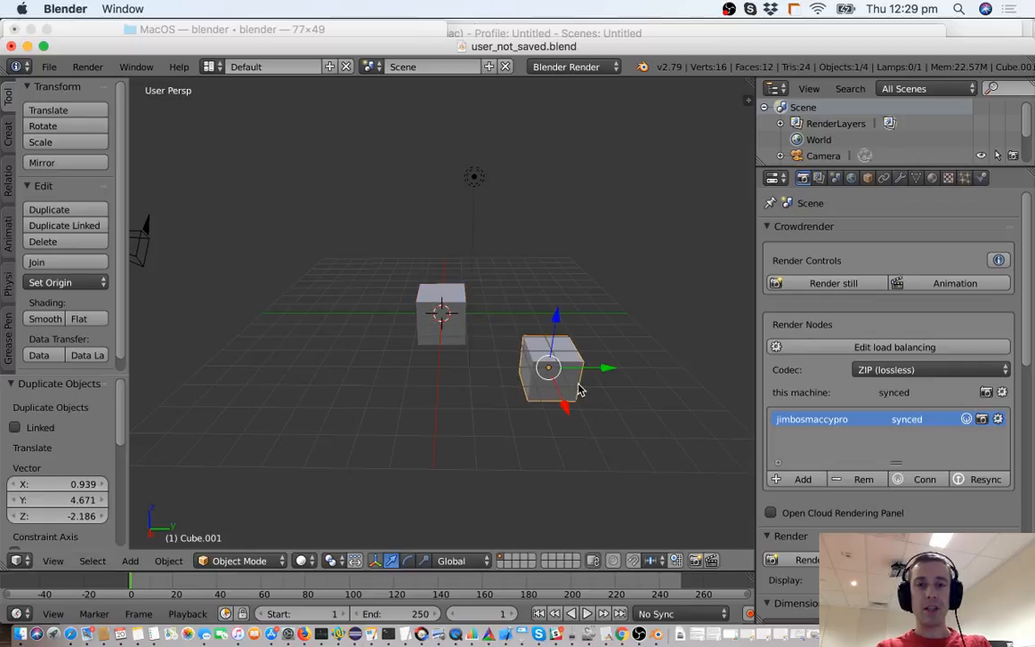
right_click(441, 317)
key(shift+d)
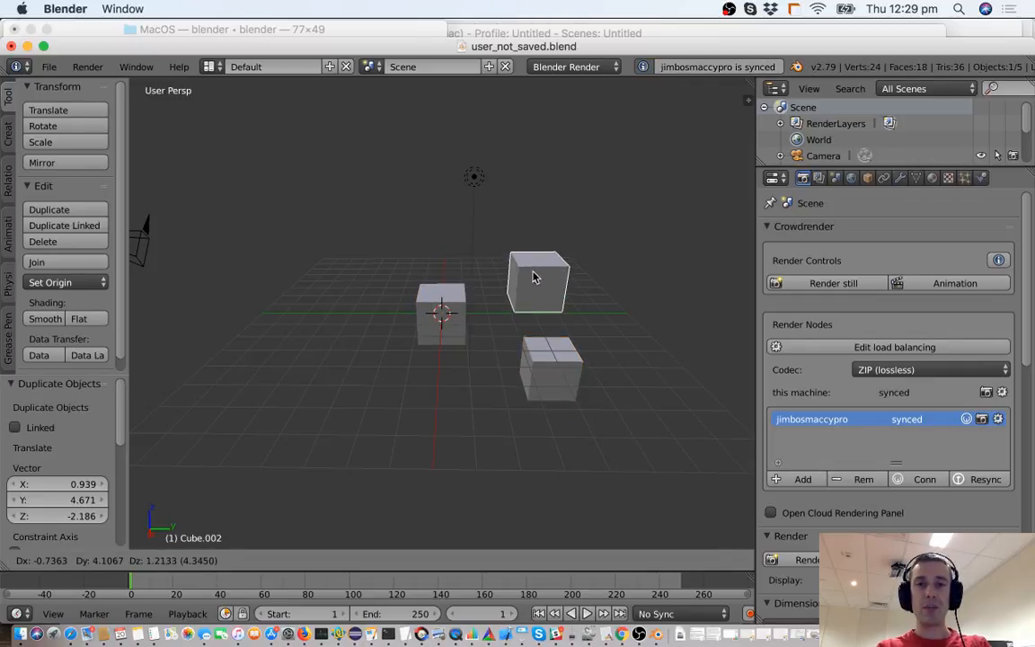
click(533, 274)
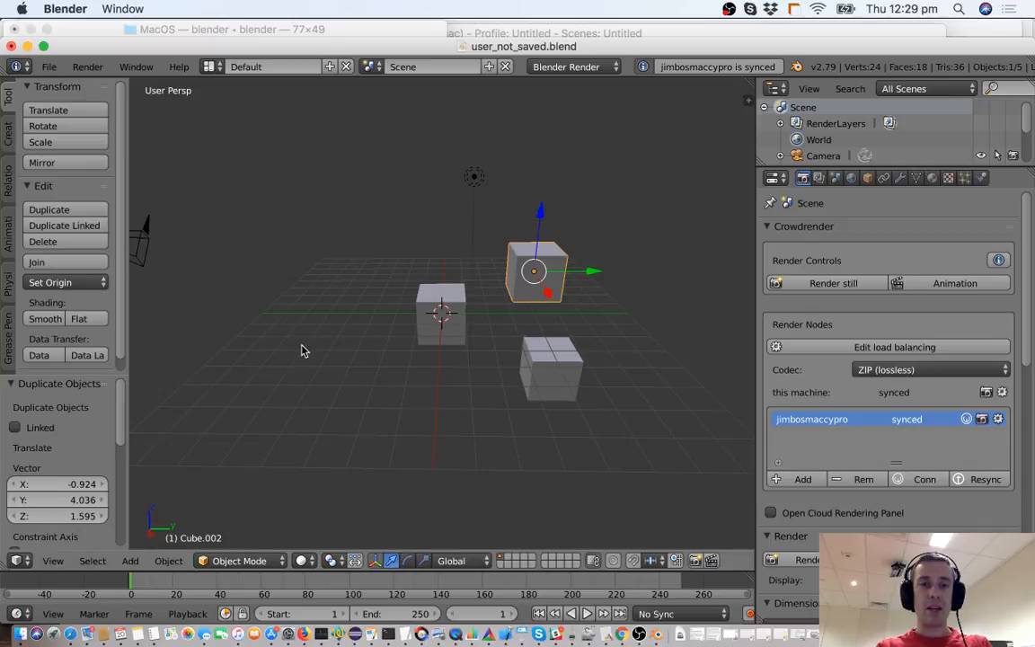
Step: Add a plane moved by about (-1.87, 4.57, 3.46) and duplicate it with an offset of about (2.09, 1.20, -4.26)
key(shift+a)
mouse_move(301, 348)
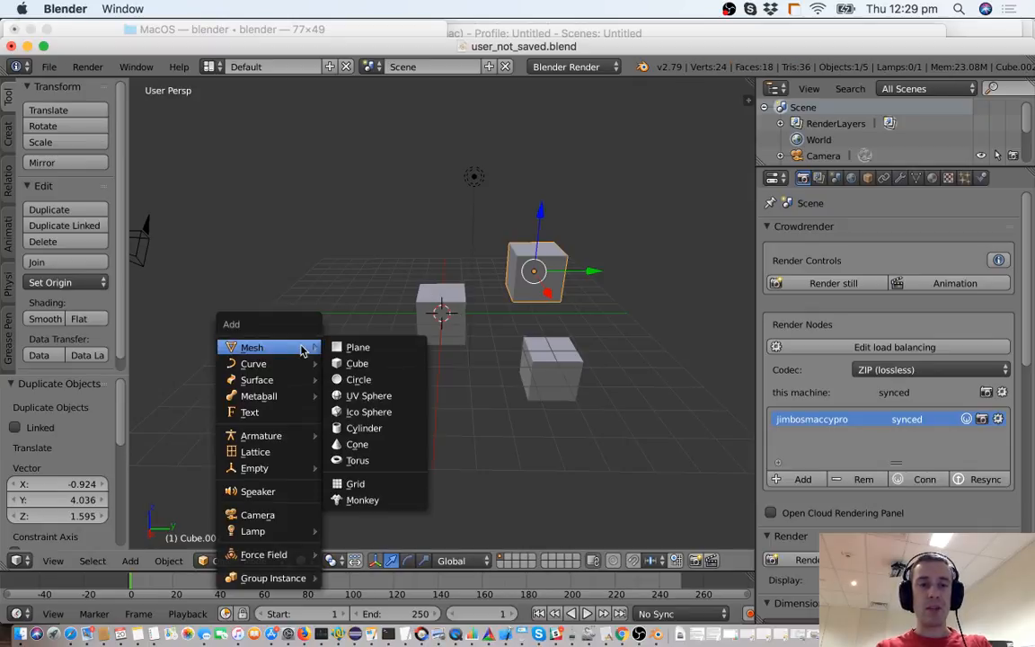
click(360, 348)
key(g)
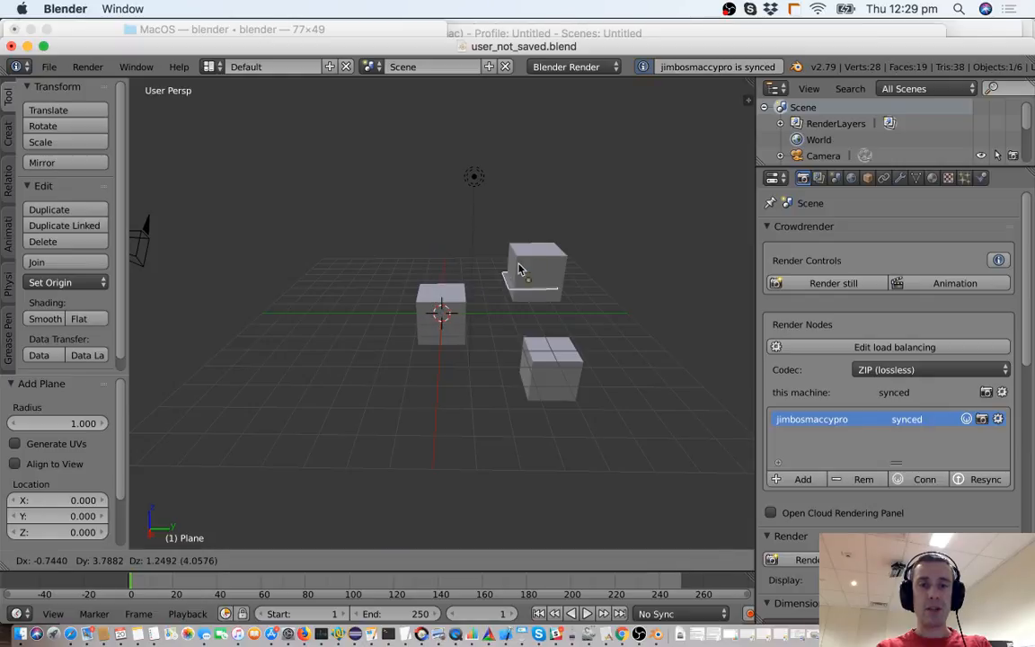
click(530, 234)
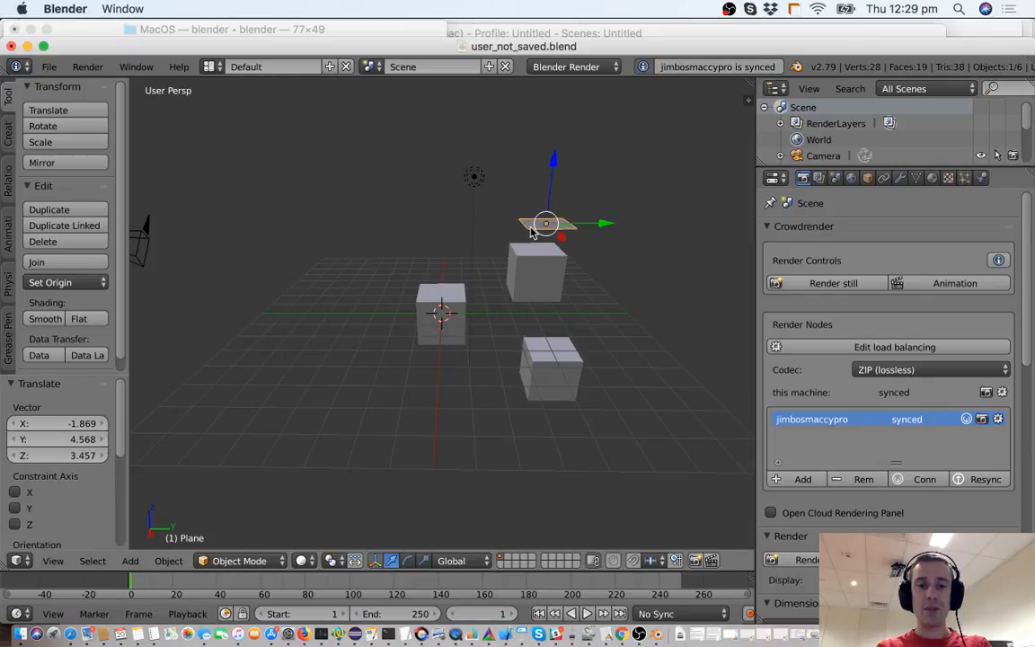
key(shift+d)
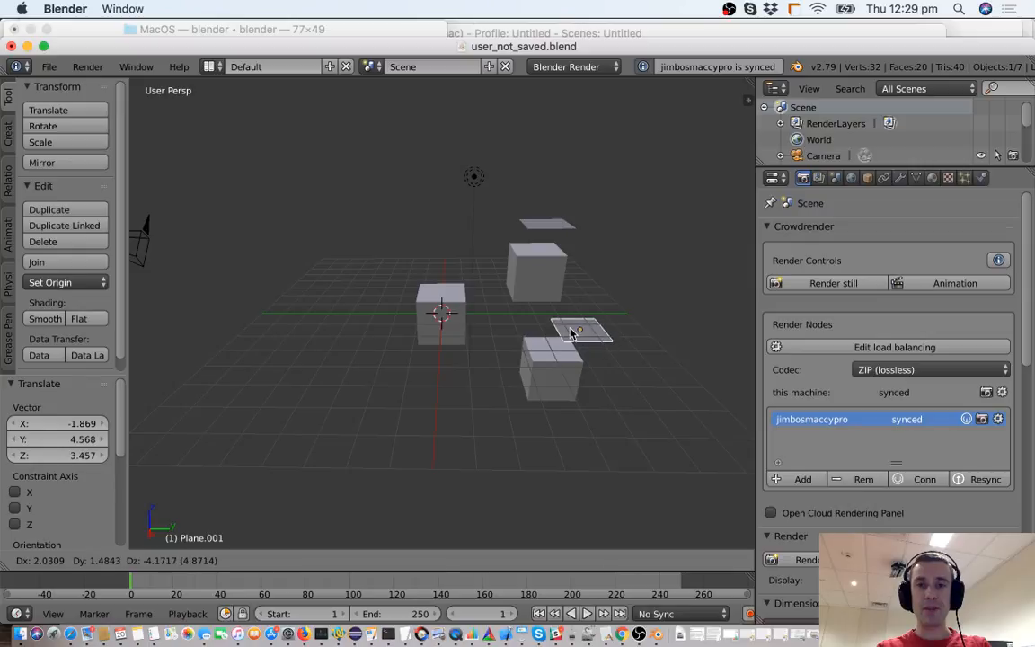
click(563, 340)
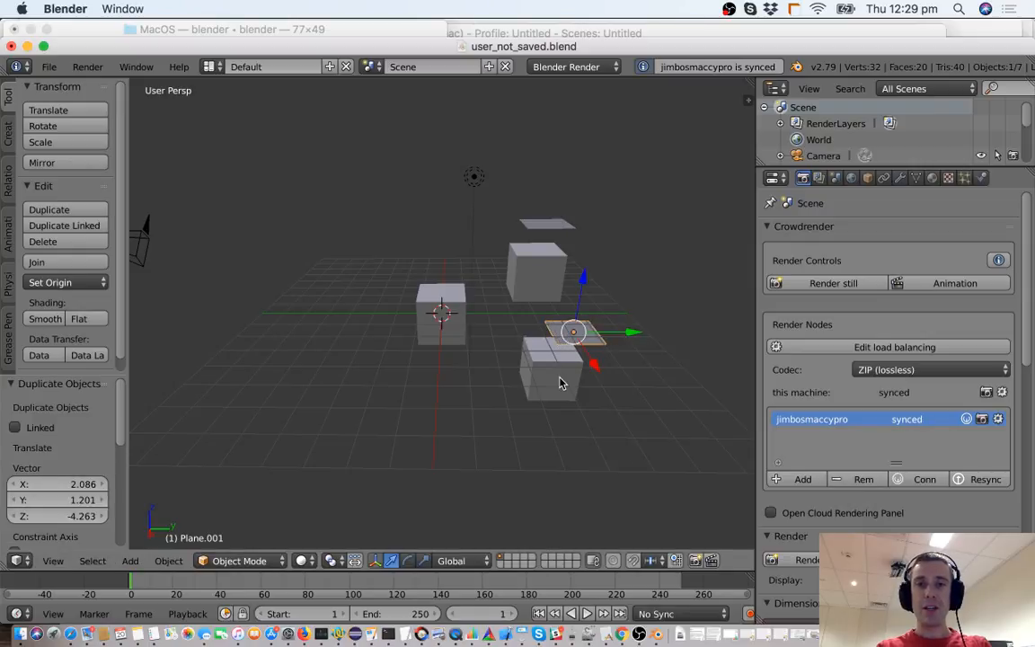
right_click(436, 310)
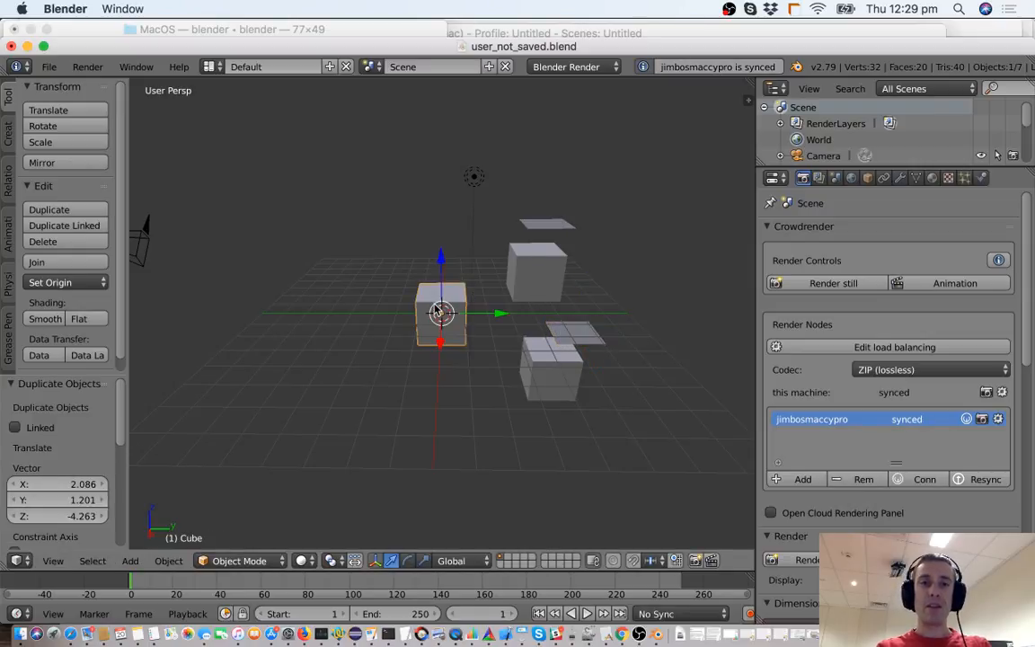
right_click(537, 271)
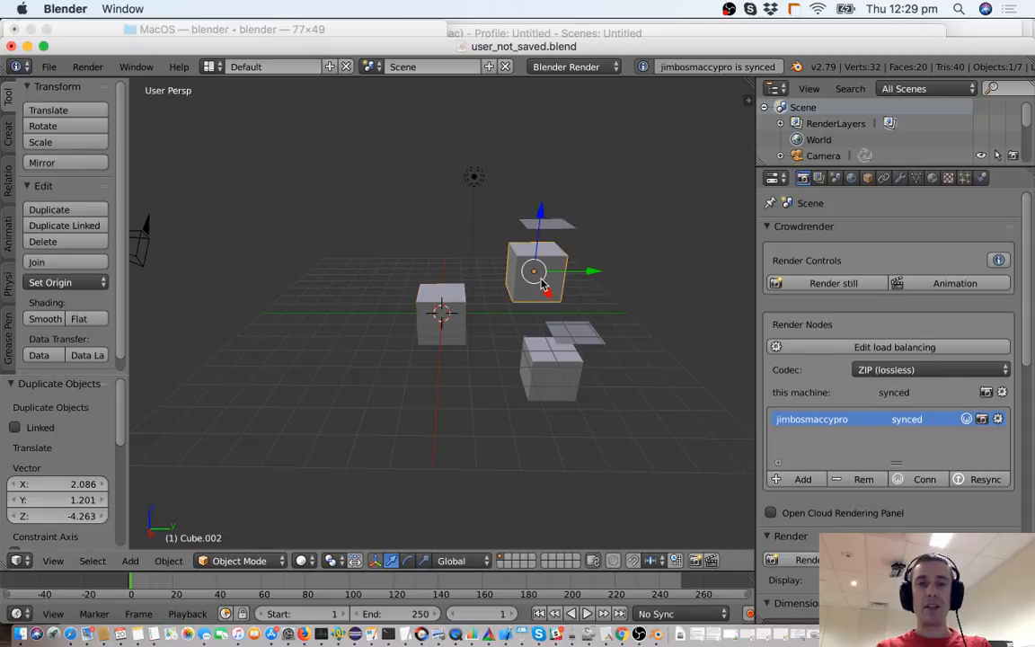
right_click(553, 383)
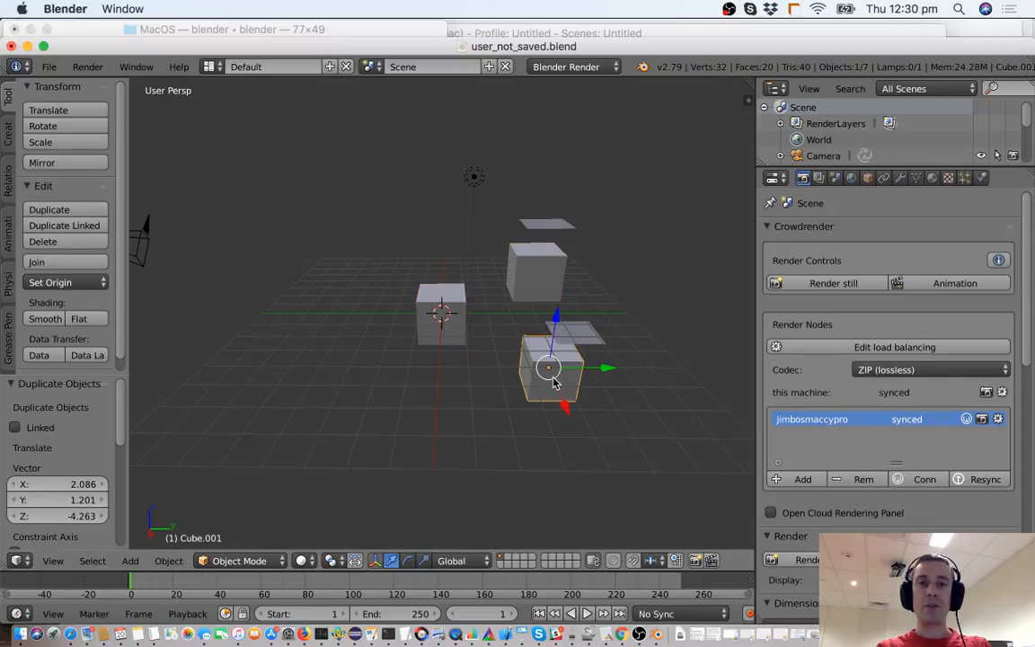
right_click(537, 262)
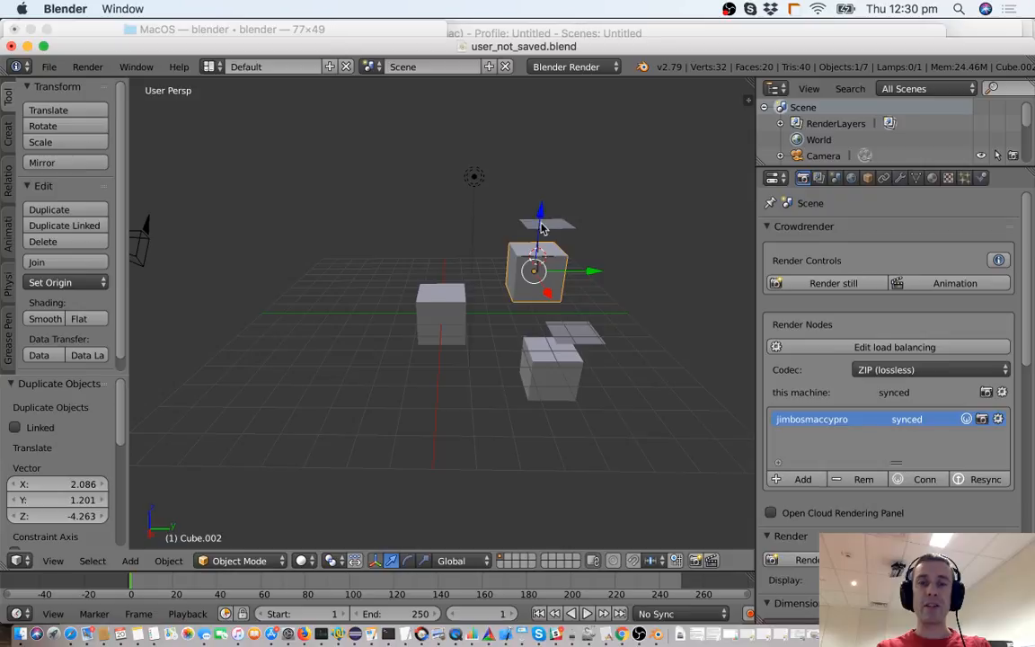
Step: Move the upper plane by about (-0.27, -0.04, 0.54)
right_click(550, 225)
key(g)
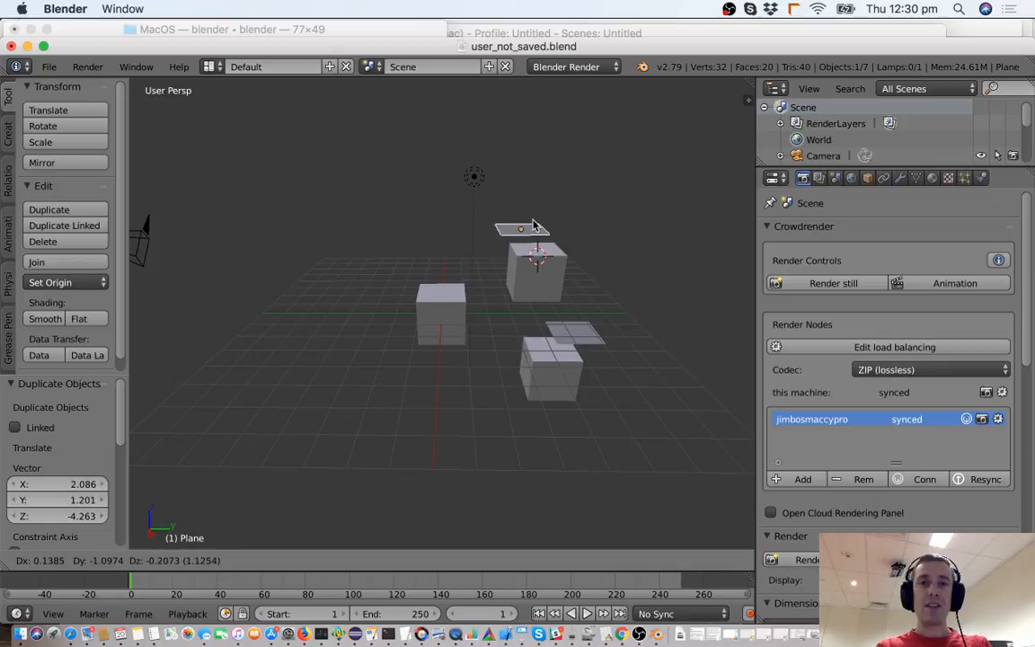
right_click(541, 222)
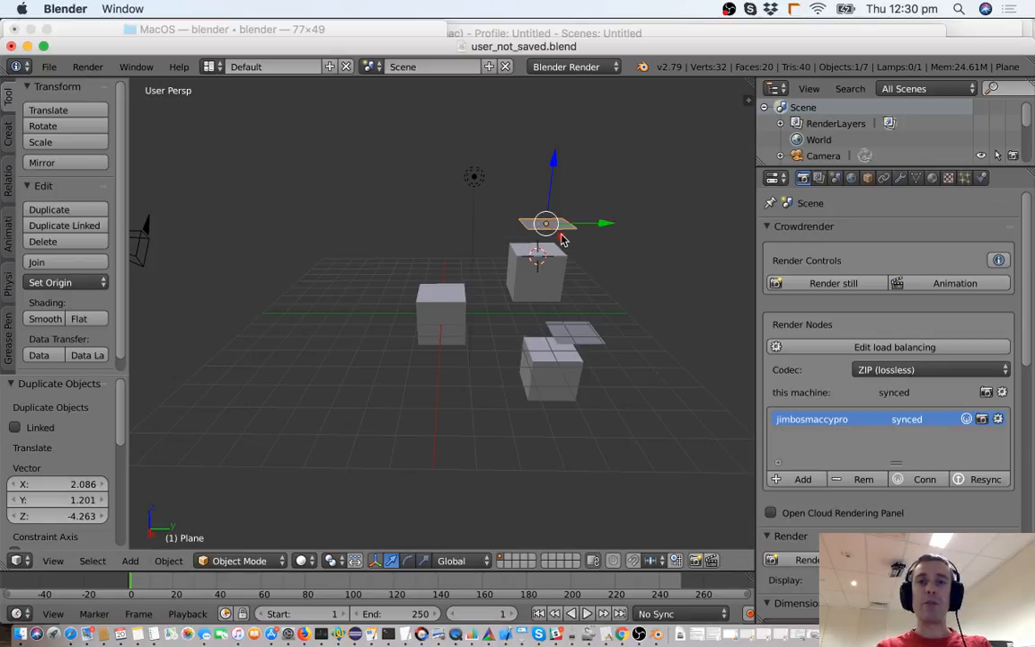
key(g)
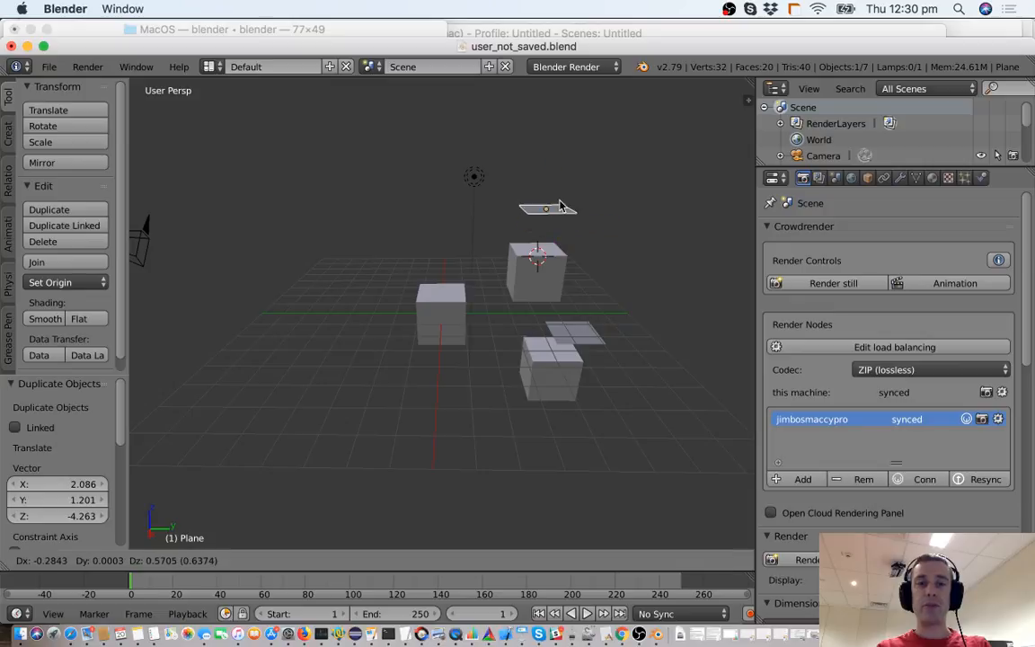
click(500, 189)
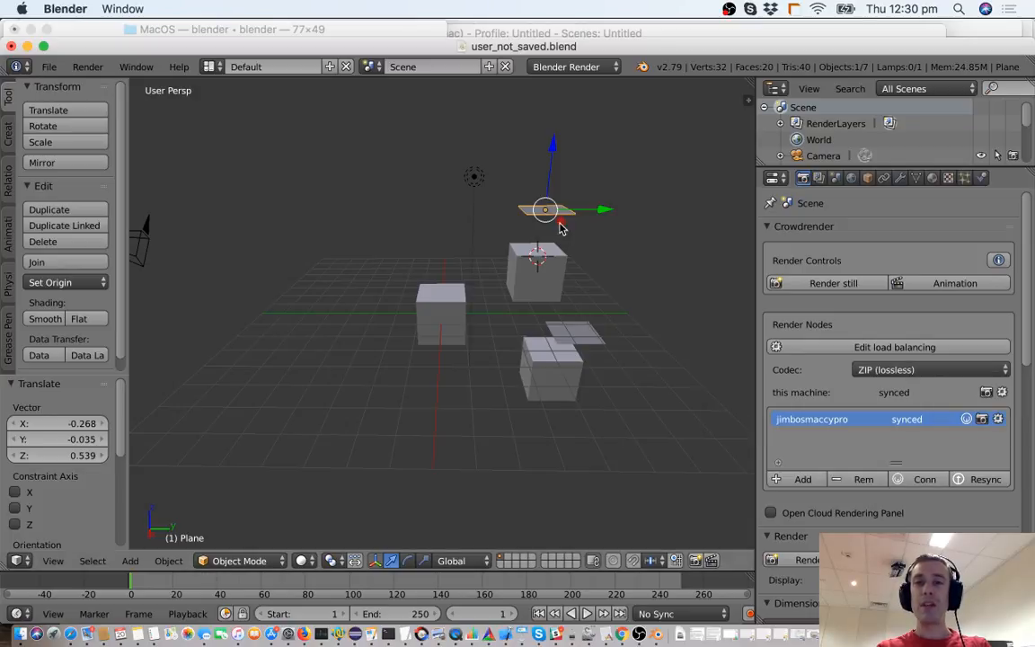
click(892, 370)
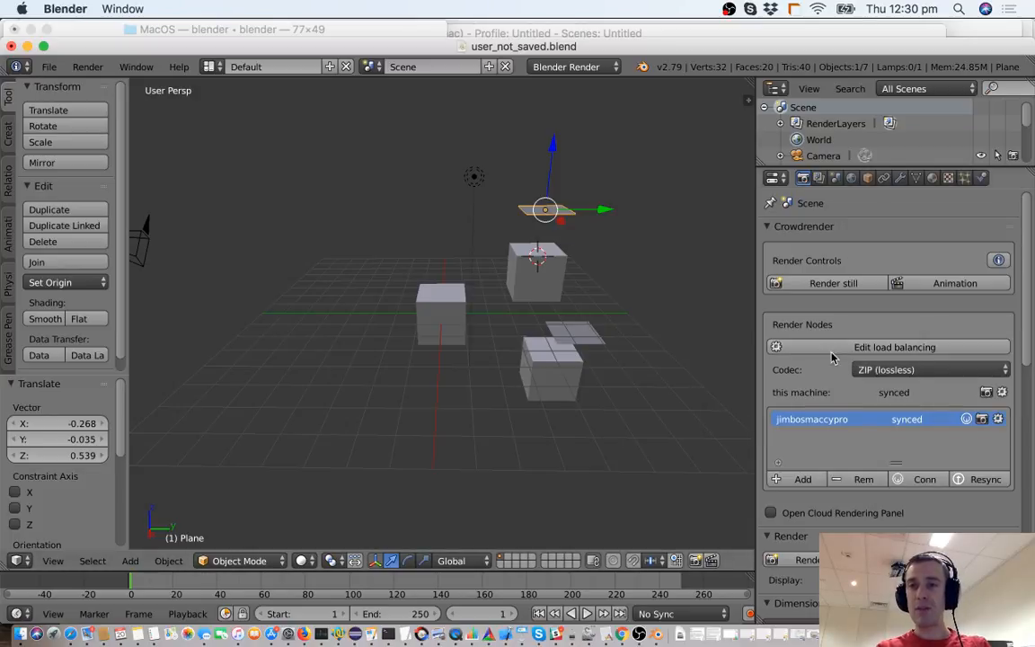
key(g)
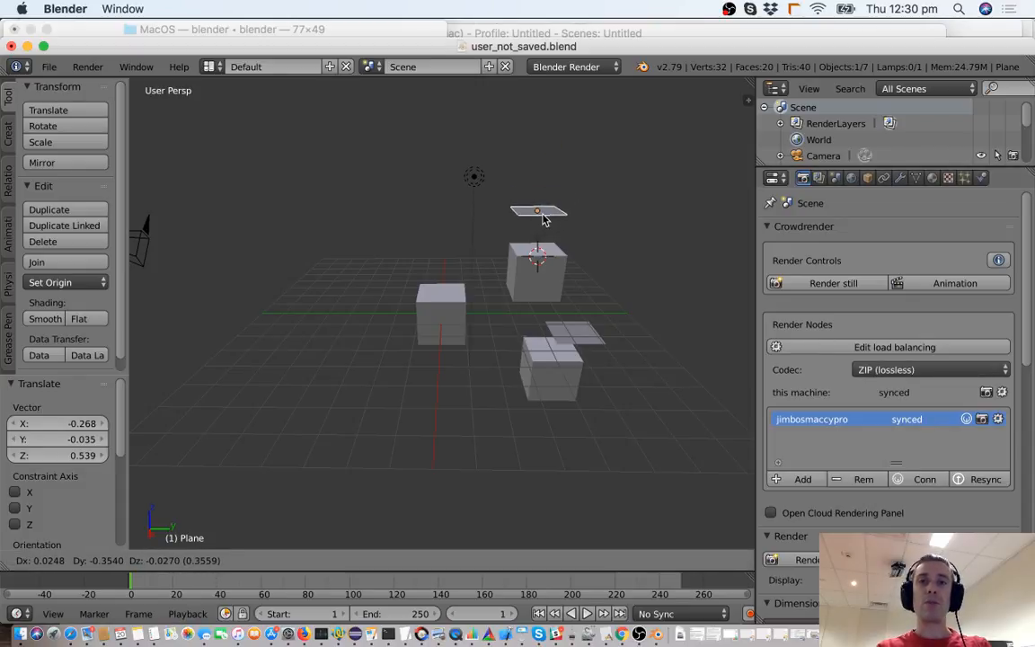
right_click(566, 225)
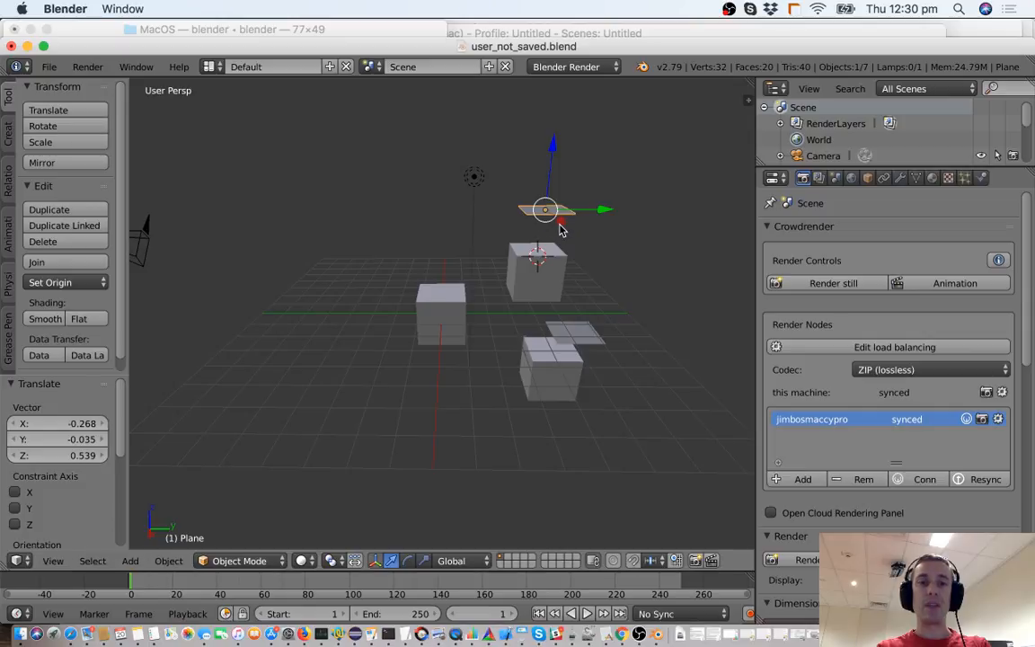
Step: Try the codec options None and Pxr24 (lossy) for the Crowdrender render nodes
click(885, 370)
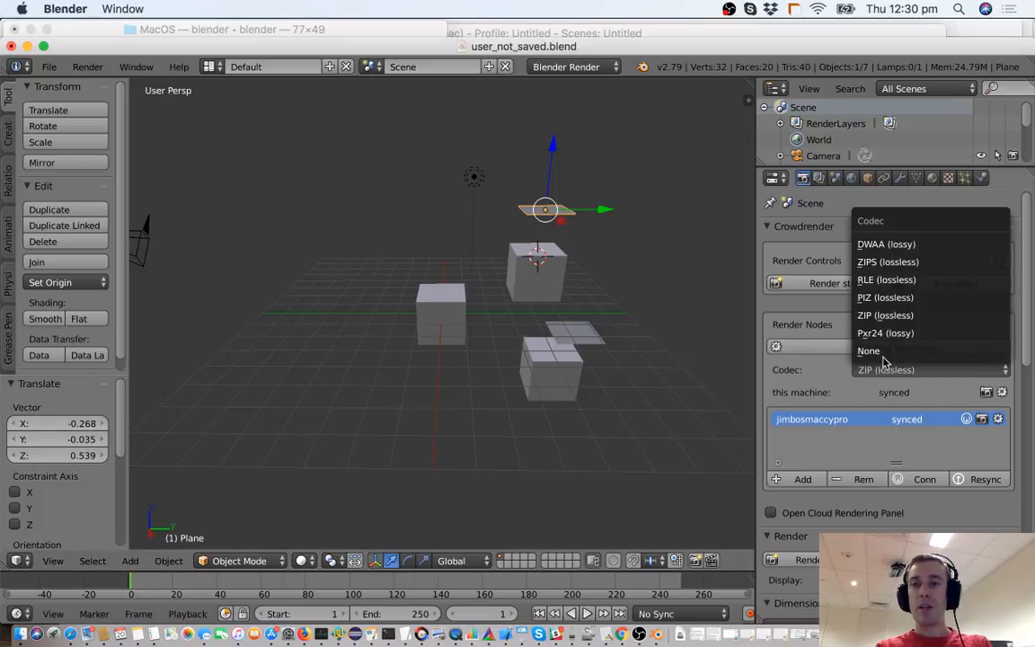
click(885, 352)
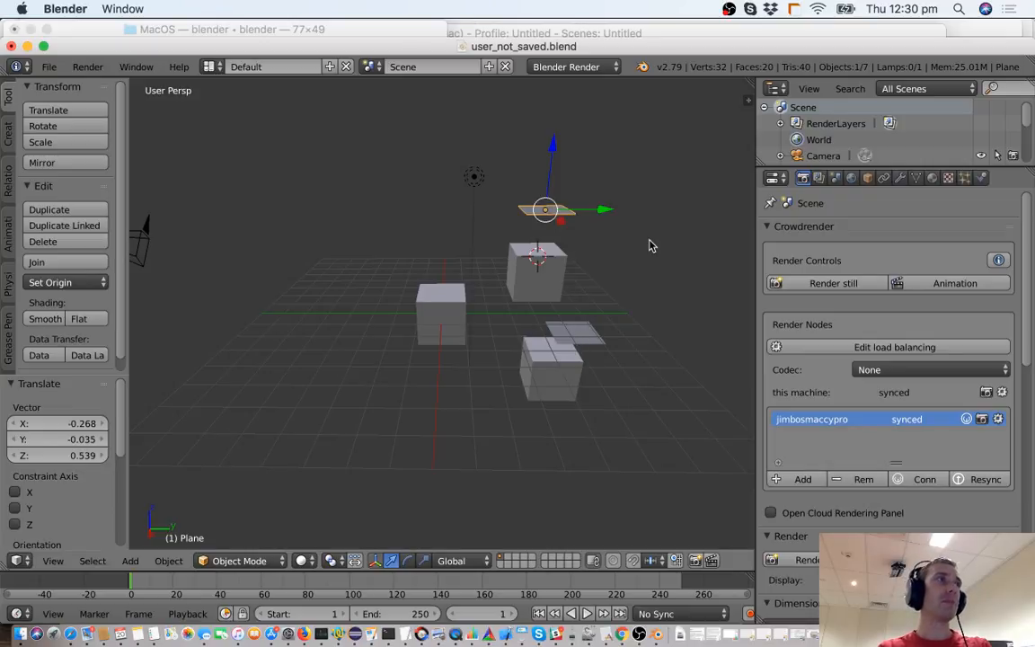
click(876, 369)
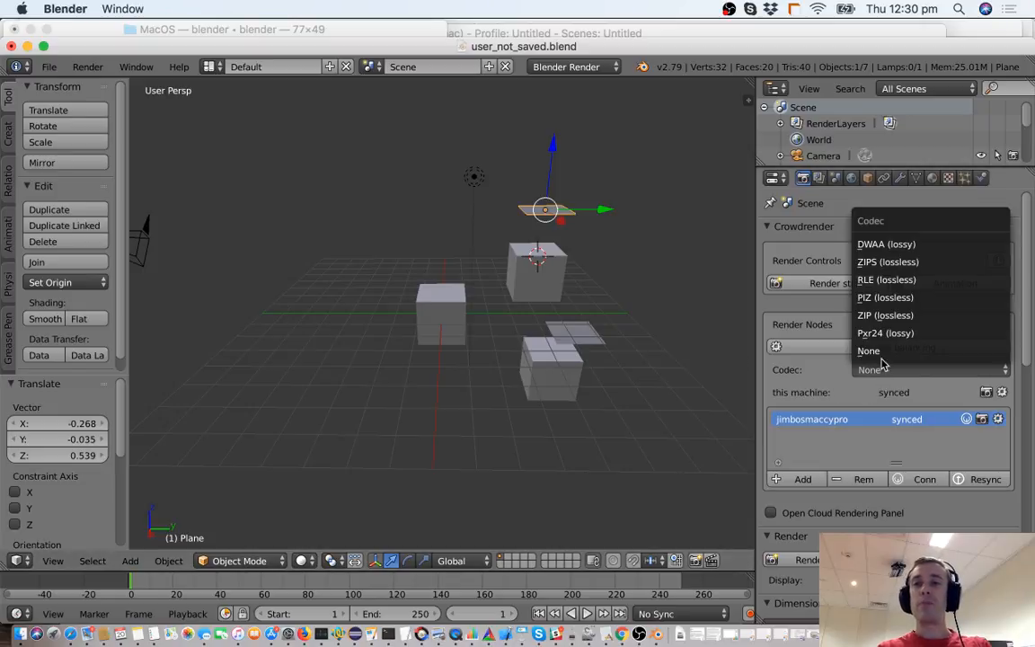
click(898, 333)
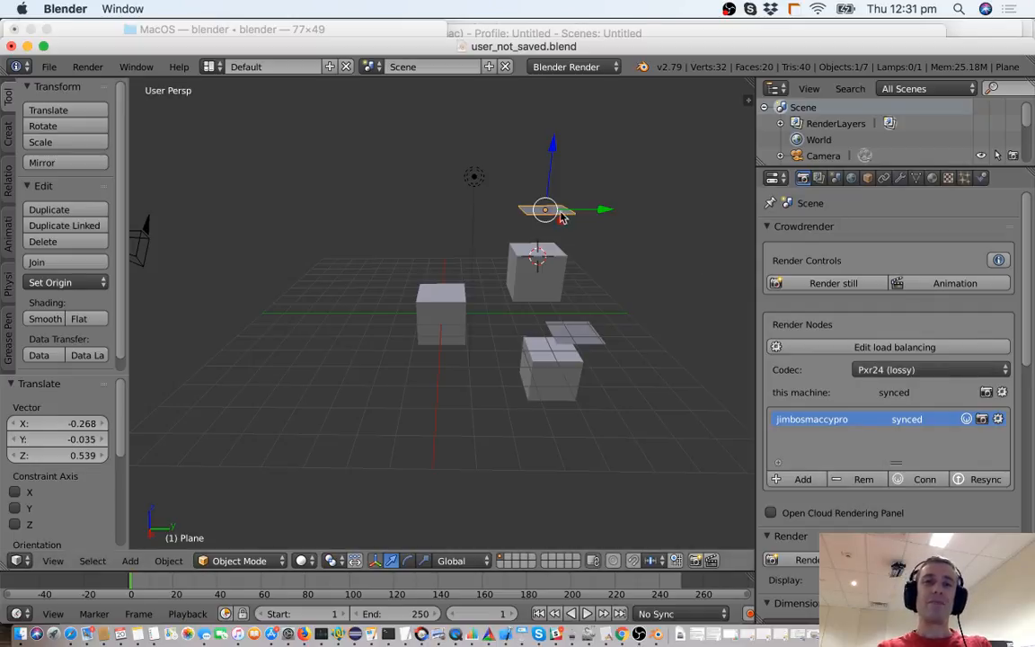
Step: Move the original cube away from the grid centre by about (-0.16, -7.40, 0.80)
right_click(442, 315)
key(g)
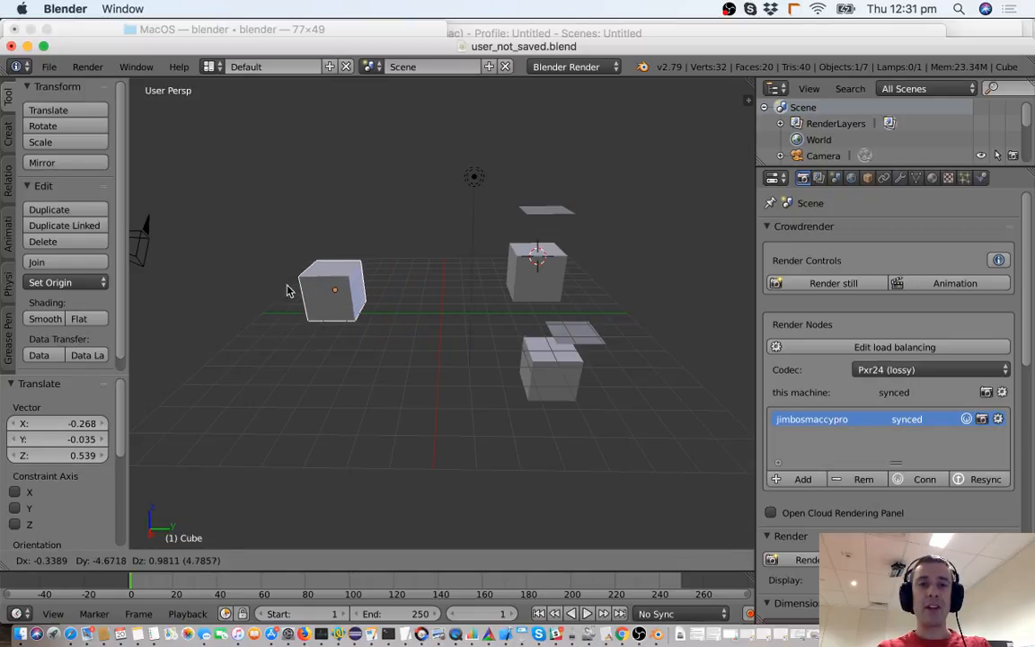
click(275, 298)
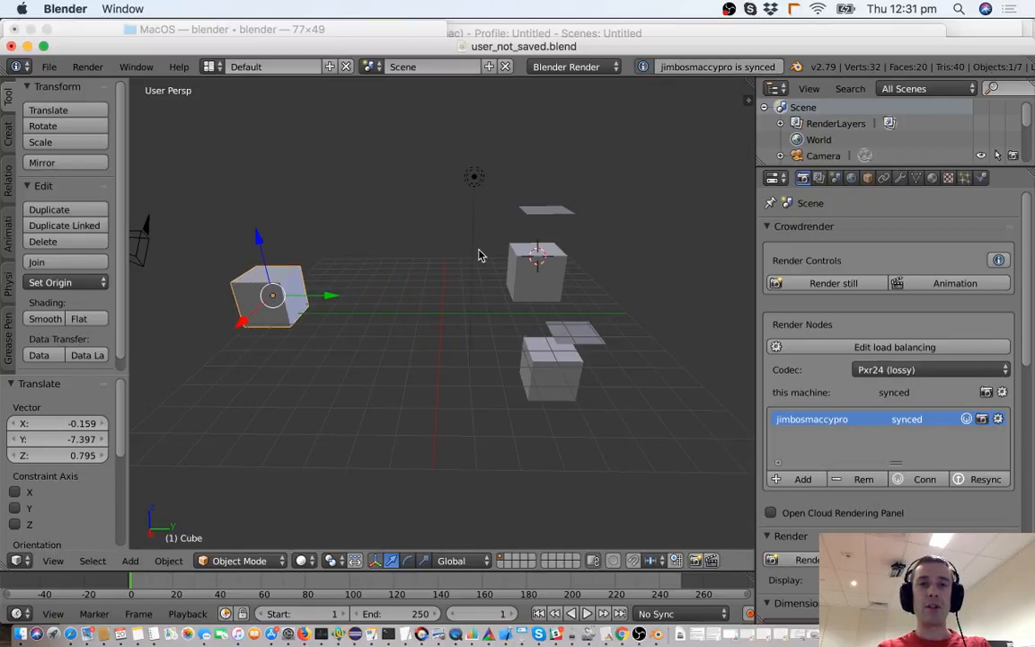
right_click(548, 212)
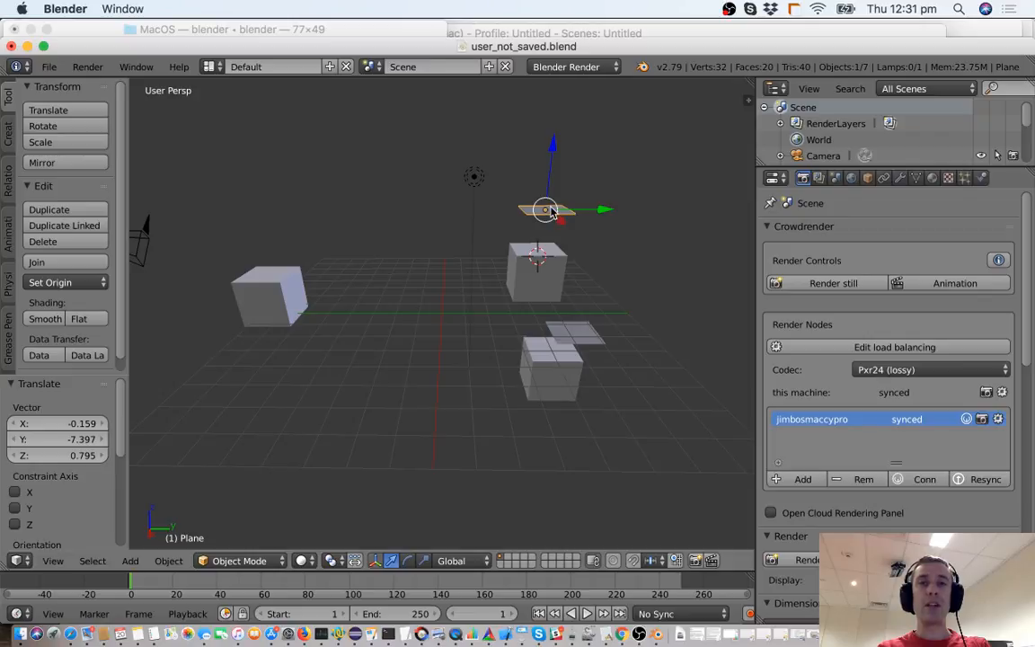
key(s)
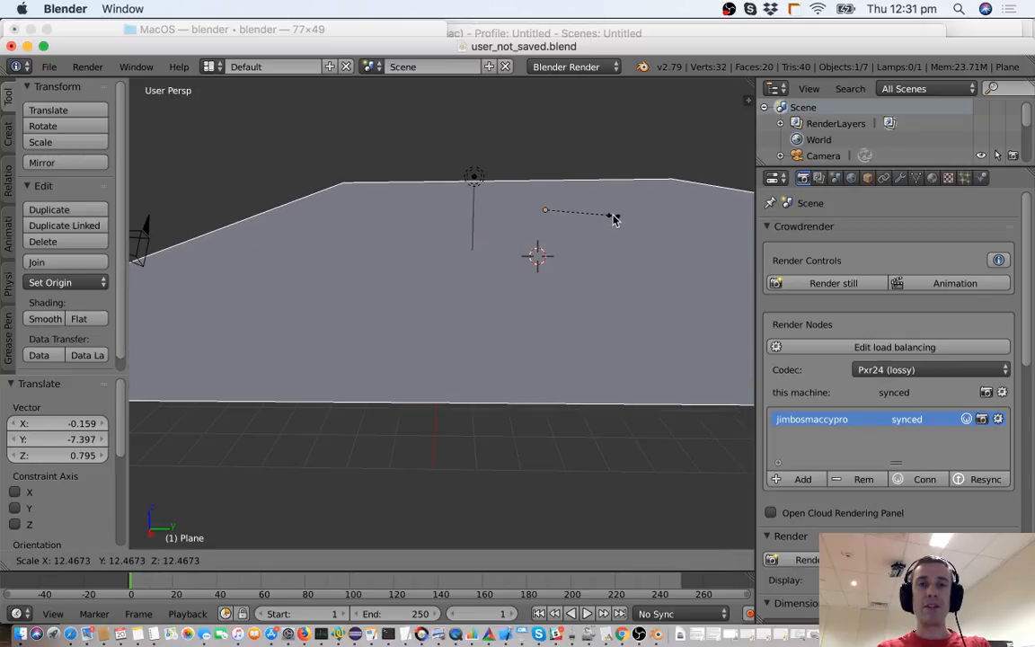
key(Escape)
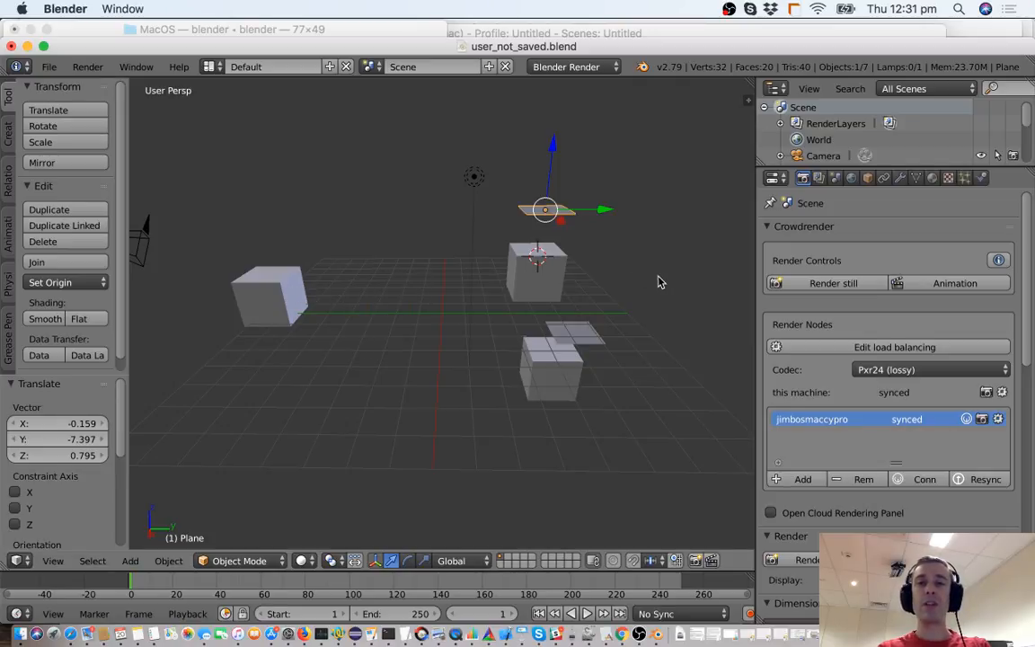
right_click(585, 334)
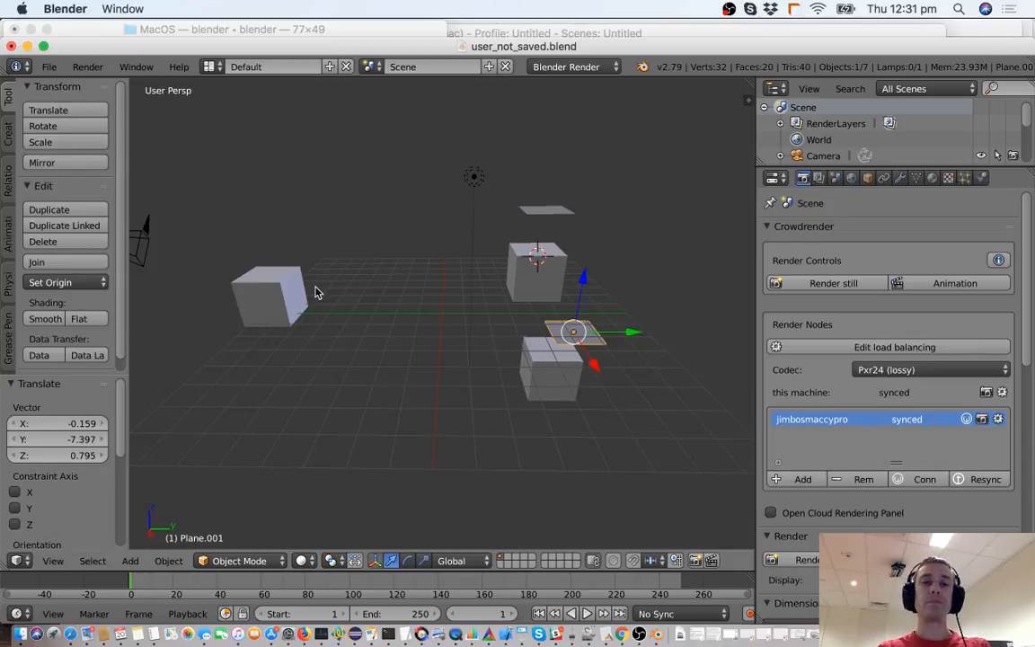
Step: Try the codec options ZIPS (lossless), None and DWAA (lossy) in the Crowdrender settings
click(892, 374)
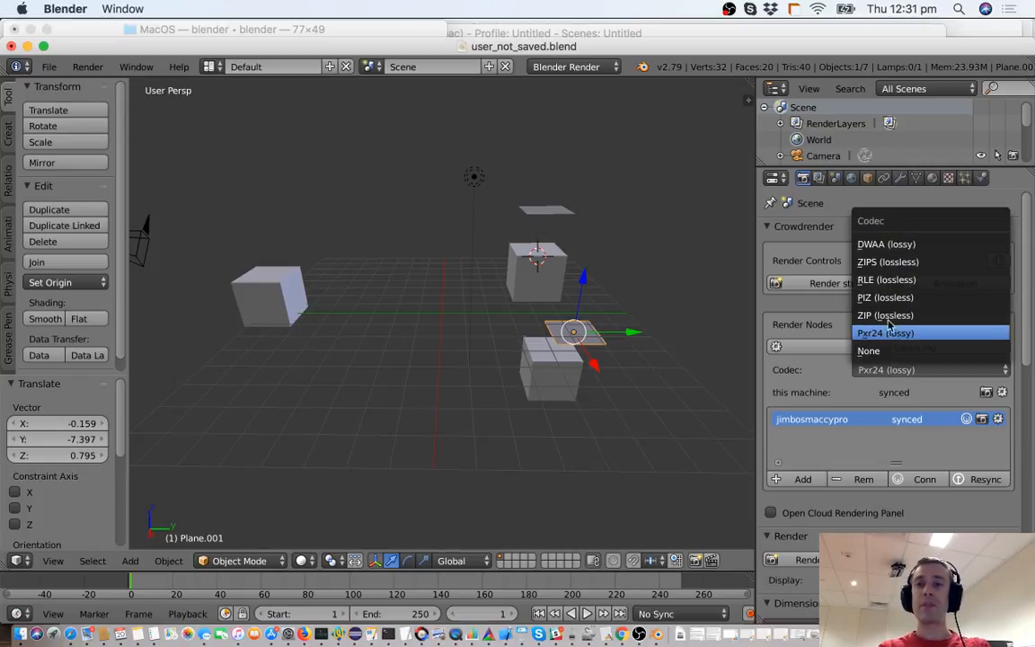
click(888, 261)
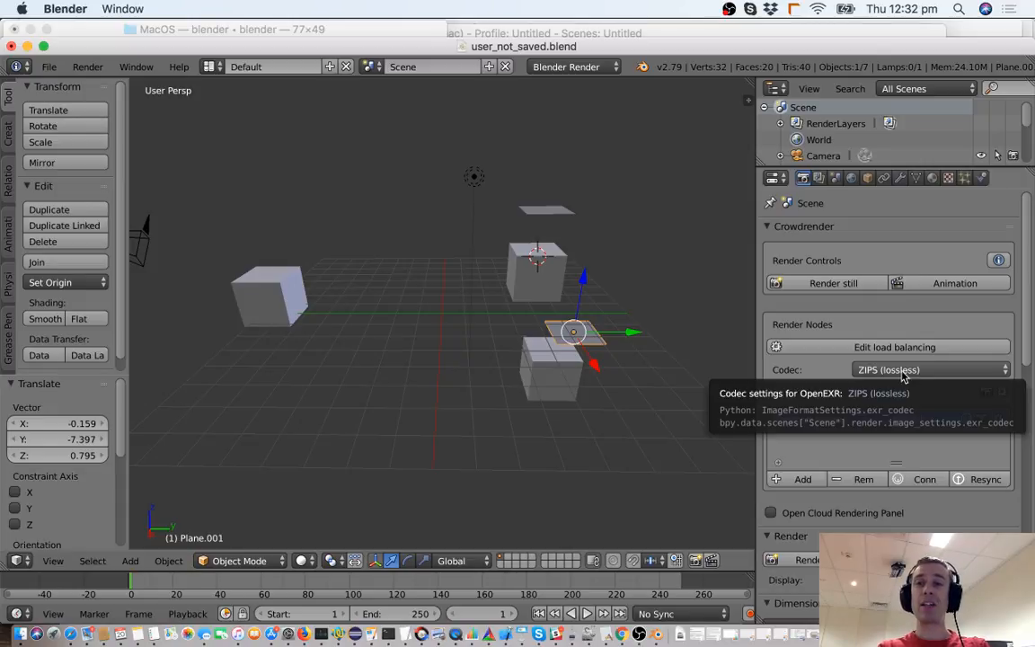
click(912, 371)
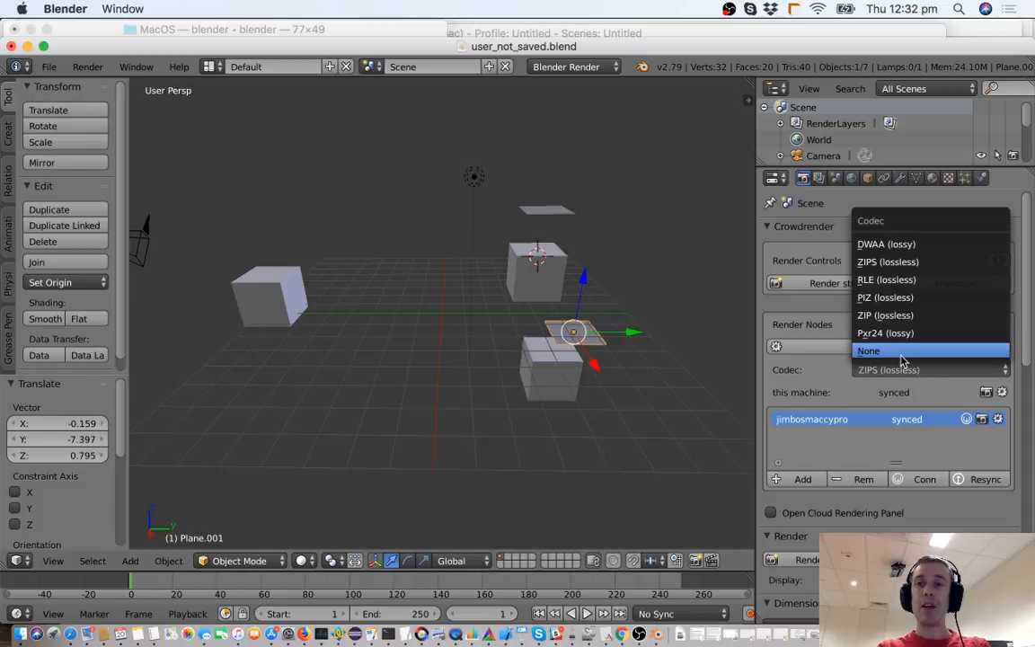
click(905, 351)
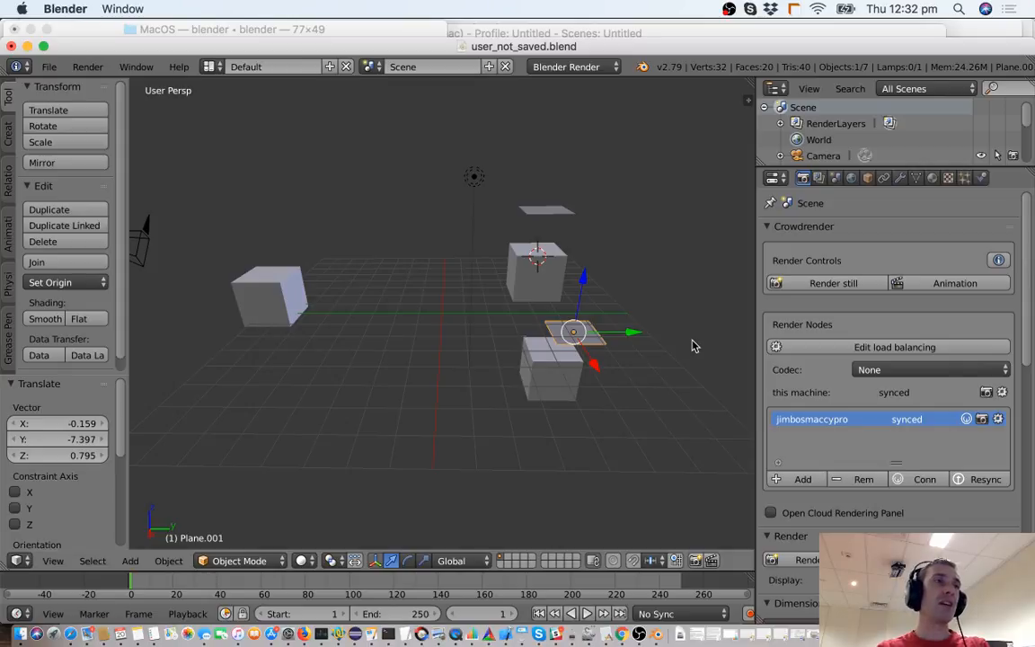
click(950, 378)
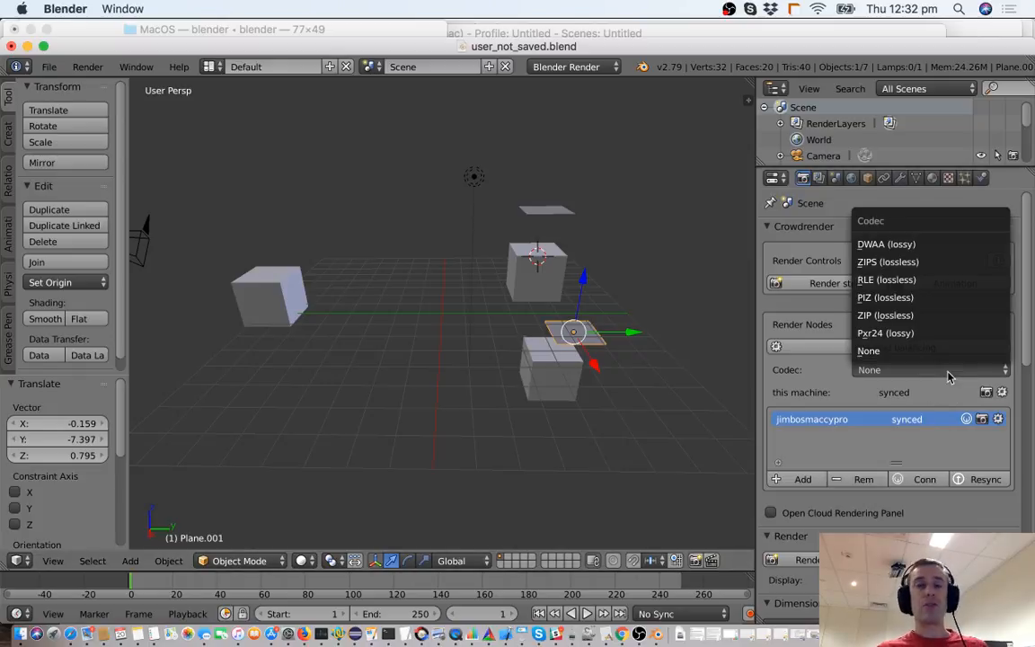
click(908, 250)
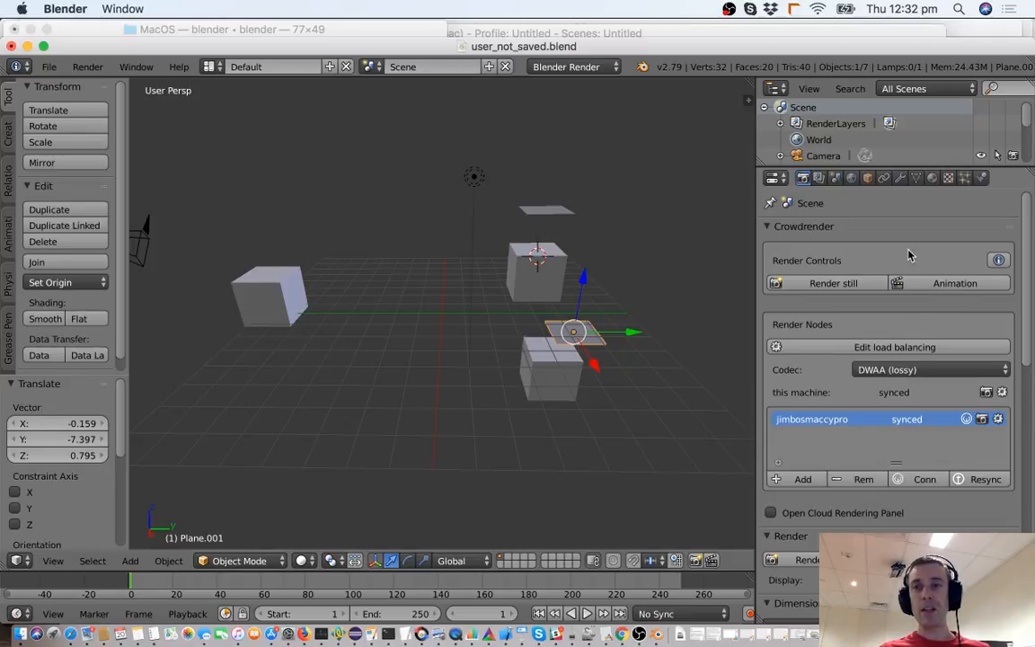
Step: Set the Crowdrender codec to None
click(910, 374)
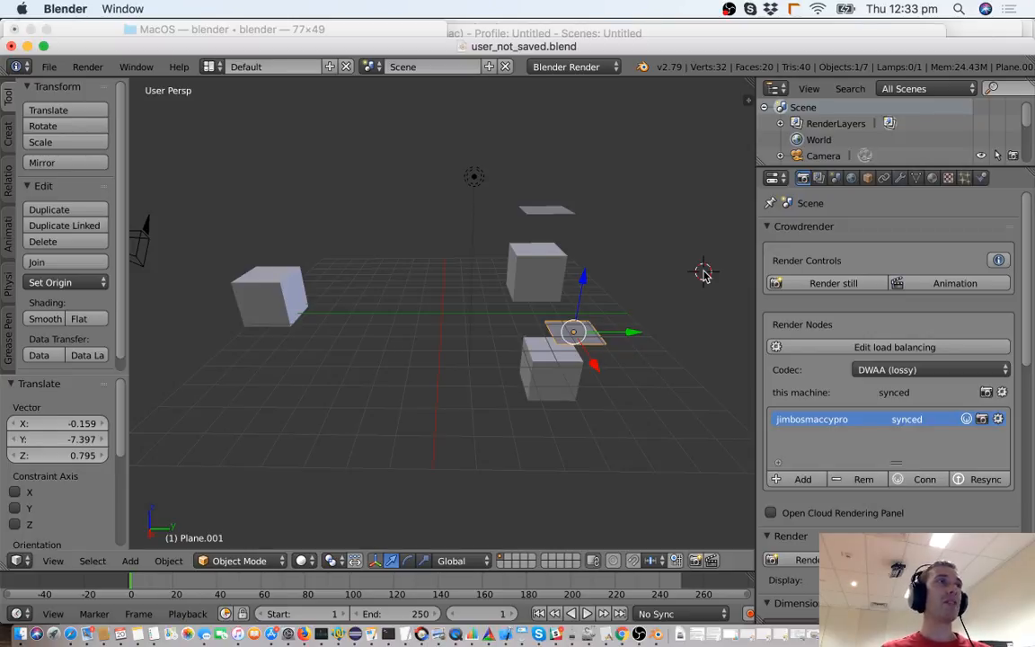
click(934, 372)
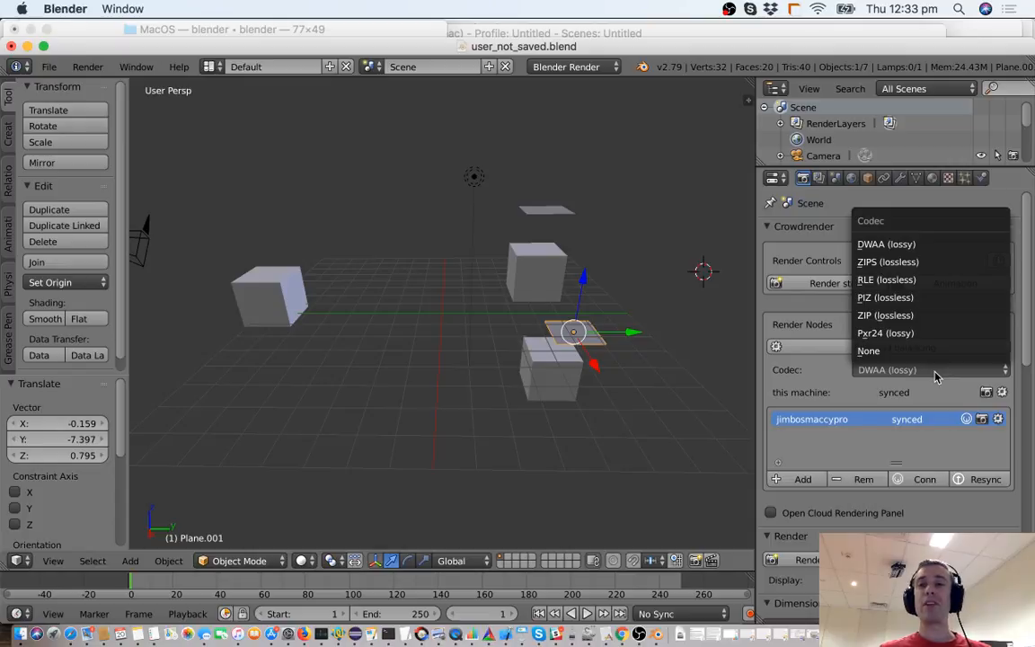
click(920, 358)
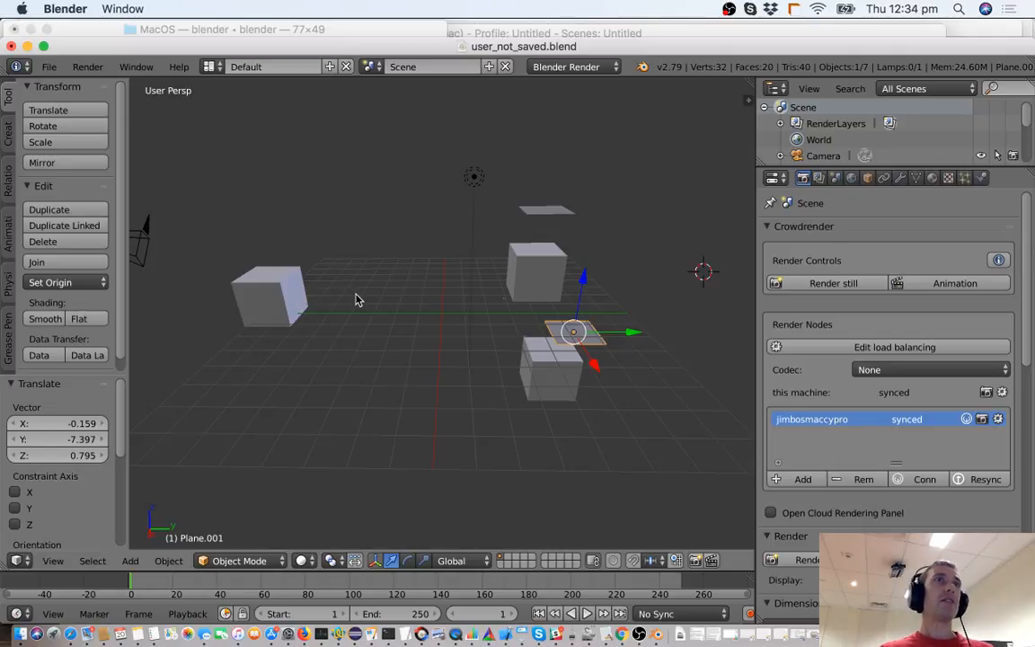
Step: Exclude this machine from rendering and include it again in the Crowdrender node settings
click(986, 394)
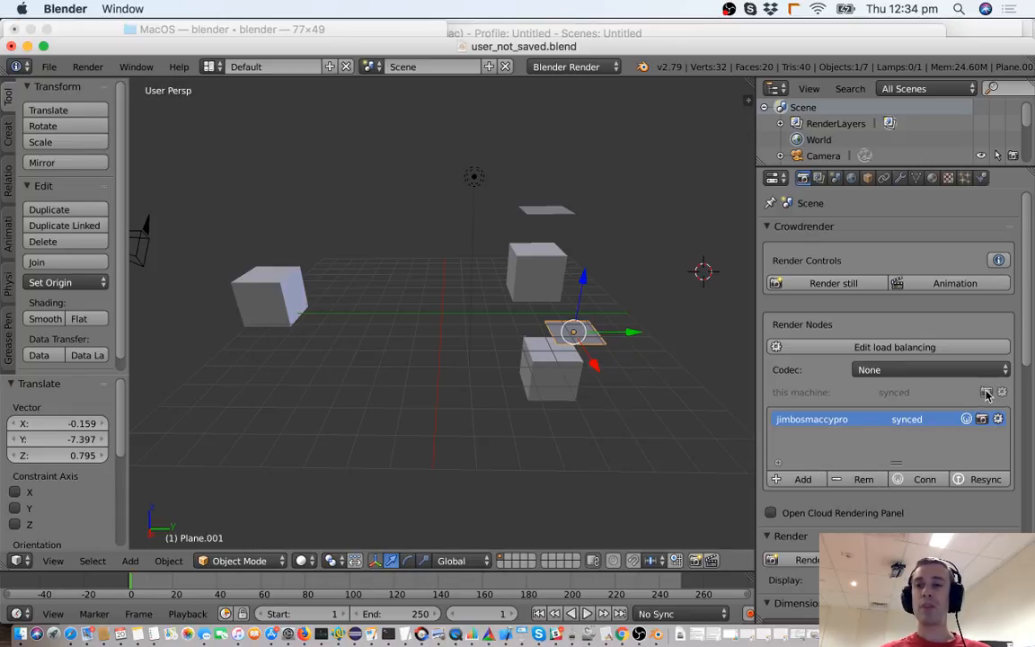
click(987, 394)
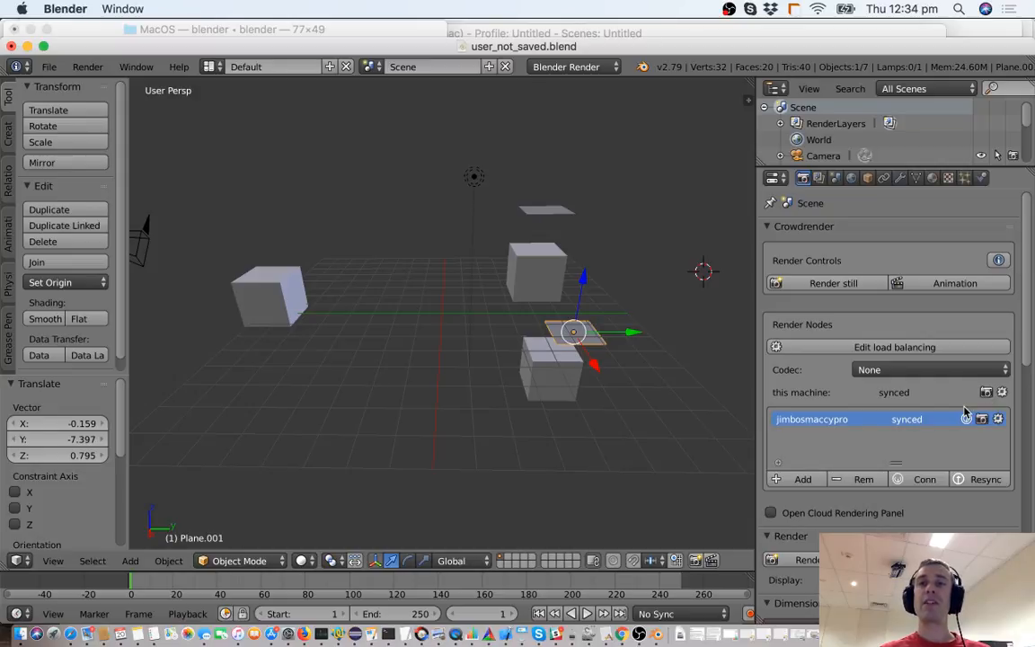
Step: Collapse the Output settings and expand the scene's Performance settings to review the render tile size
scroll(965, 413, down, 12)
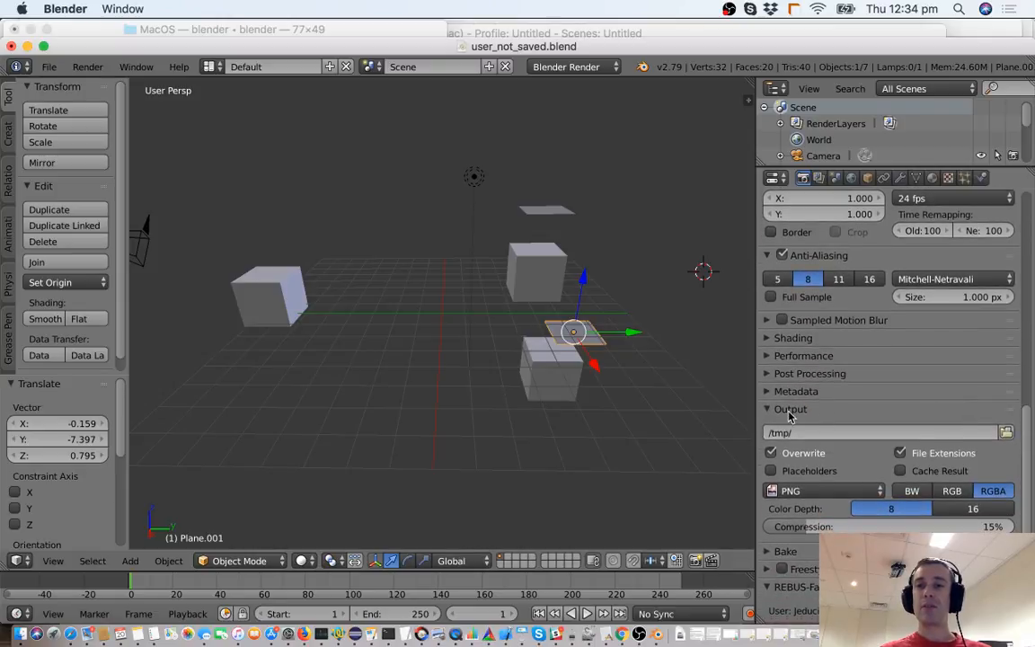
click(778, 412)
click(781, 360)
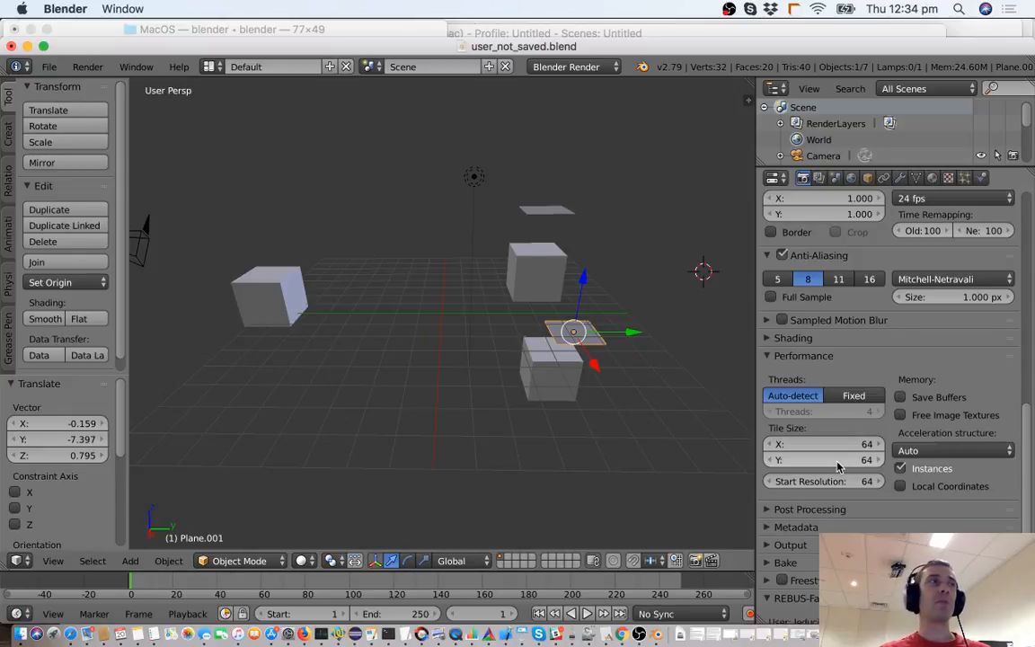
scroll(903, 439, up, 1)
scroll(905, 438, up, 15)
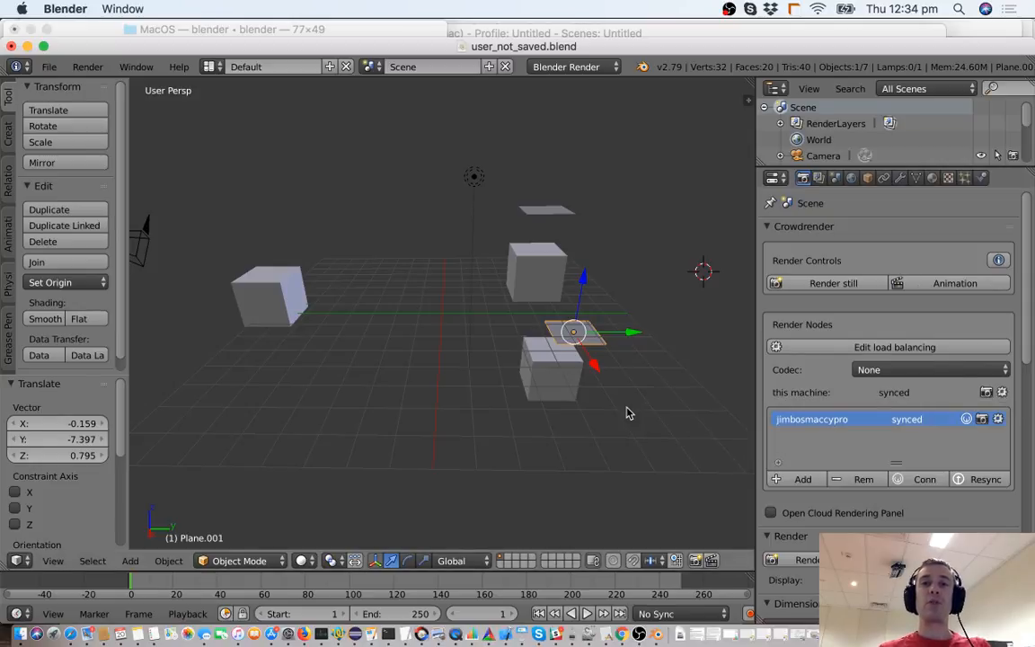
Step: Select the original cube and open this machine's tile size and compute device settings
right_click(275, 296)
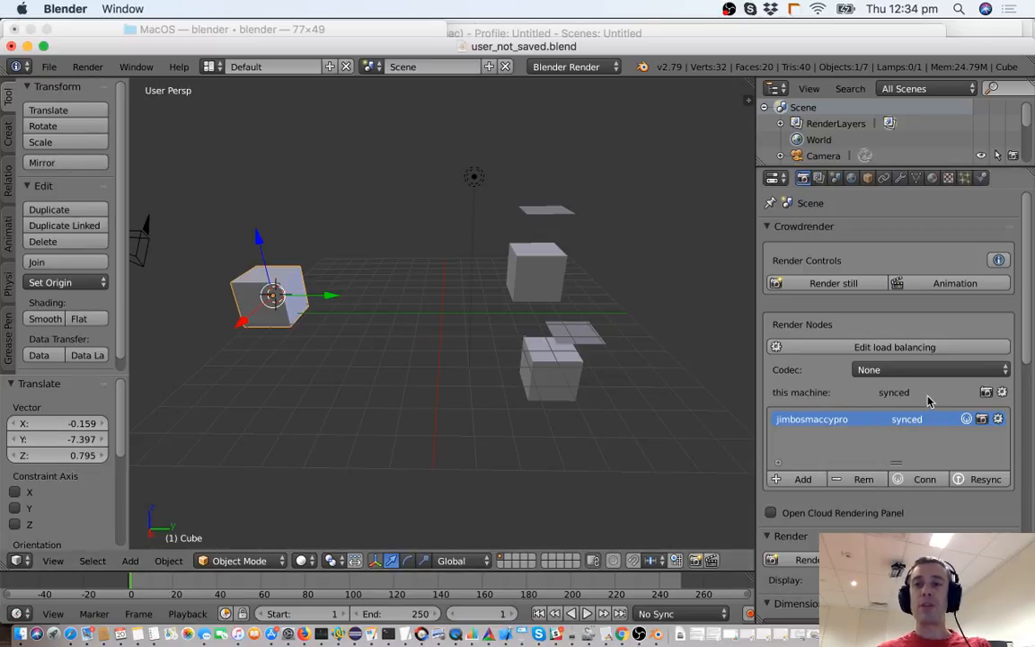
click(986, 393)
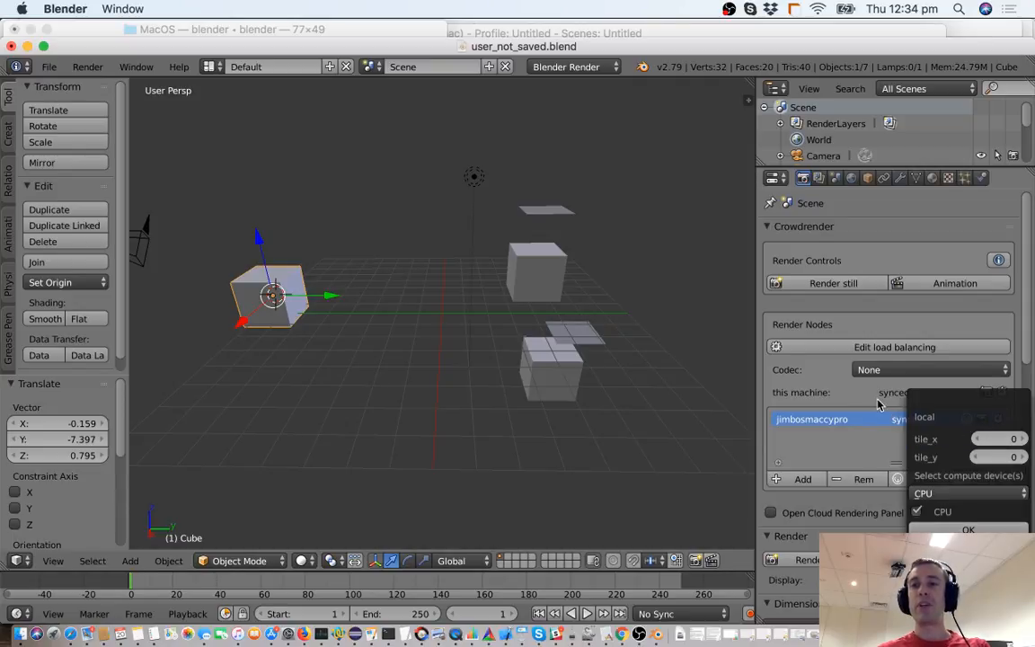
Step: Review the tile size in the scene's Performance settings again and collapse the REBUS-Farm settings
scroll(878, 396, down, 7)
scroll(878, 402, down, 8)
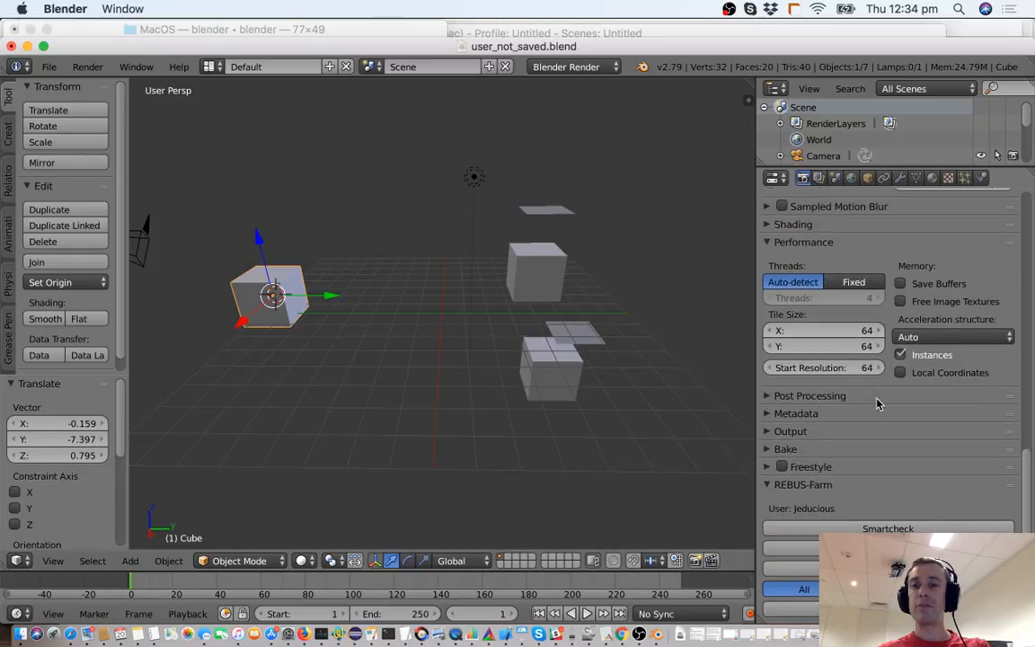
click(778, 488)
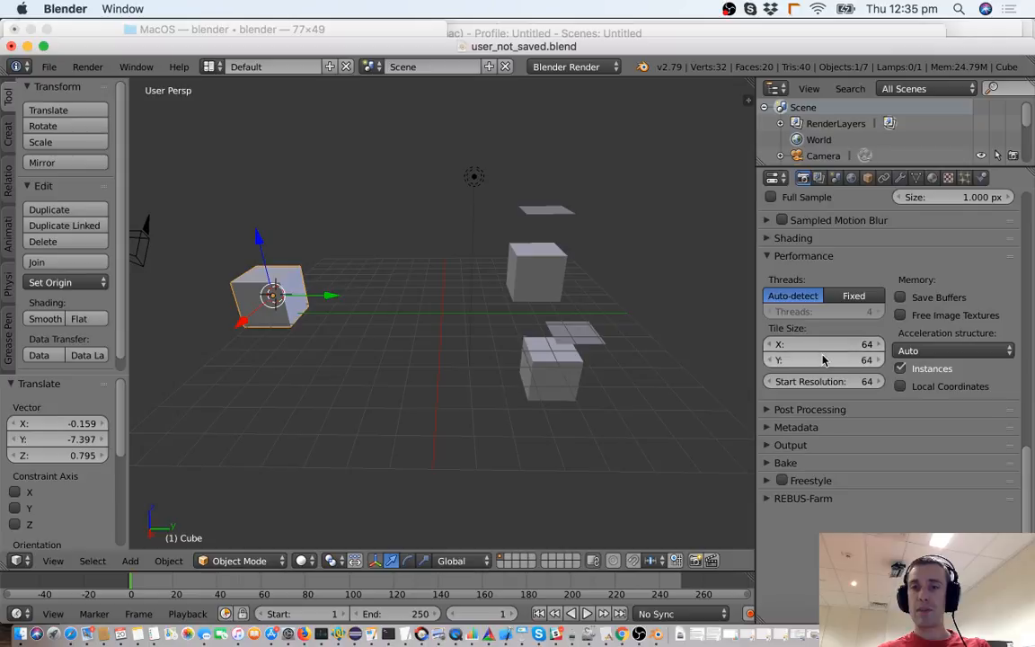
scroll(835, 352, up, 1)
scroll(840, 354, up, 15)
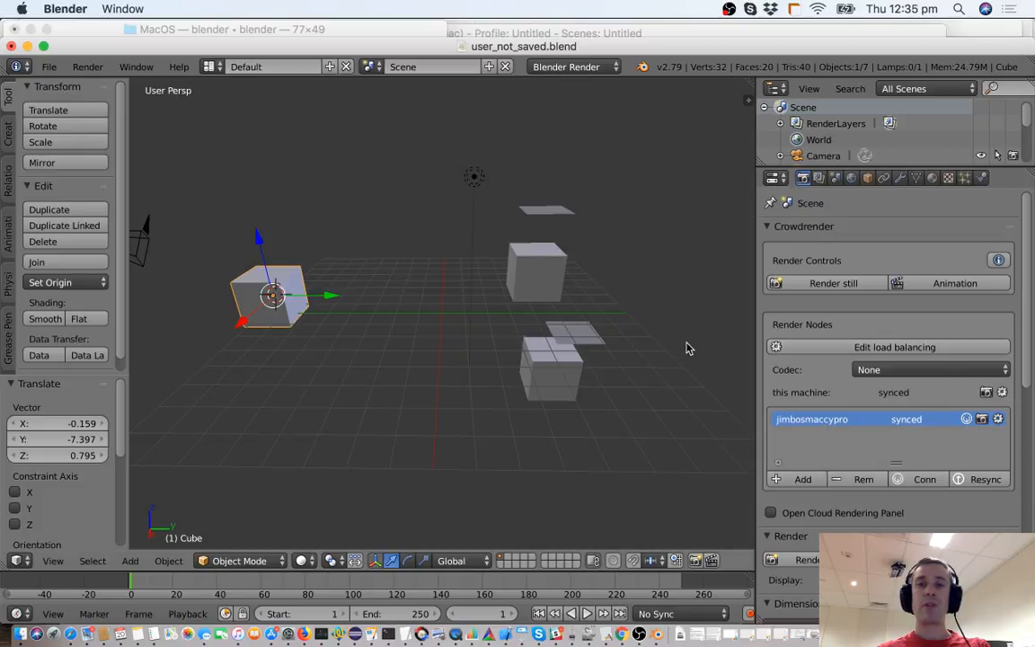
Step: Check the Cycles compute device in the System user preferences and close the preferences
key(ctrl+alt+u)
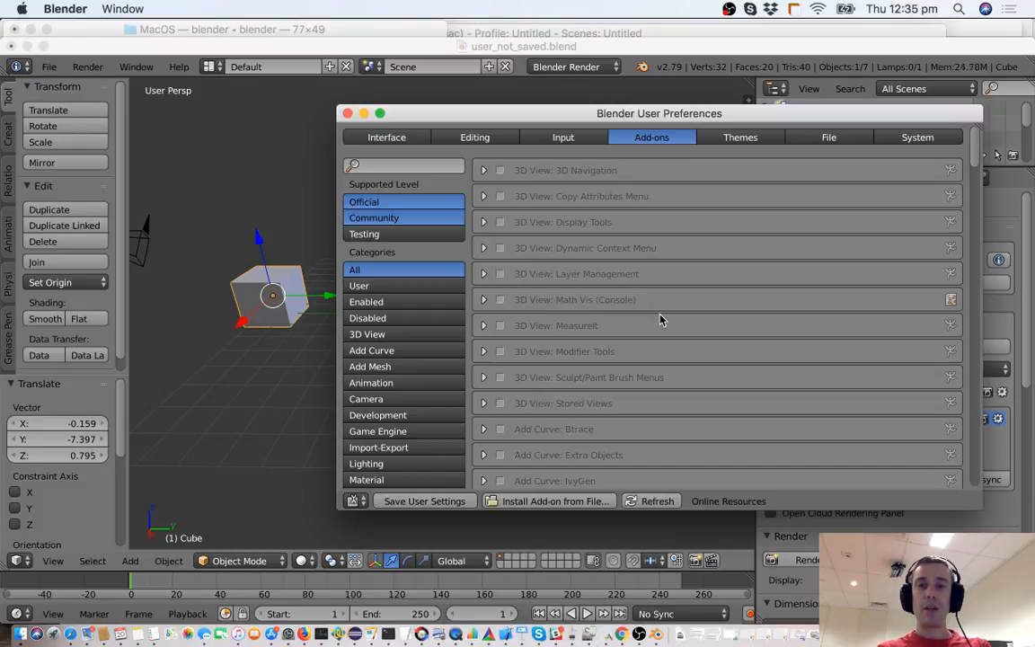
click(889, 138)
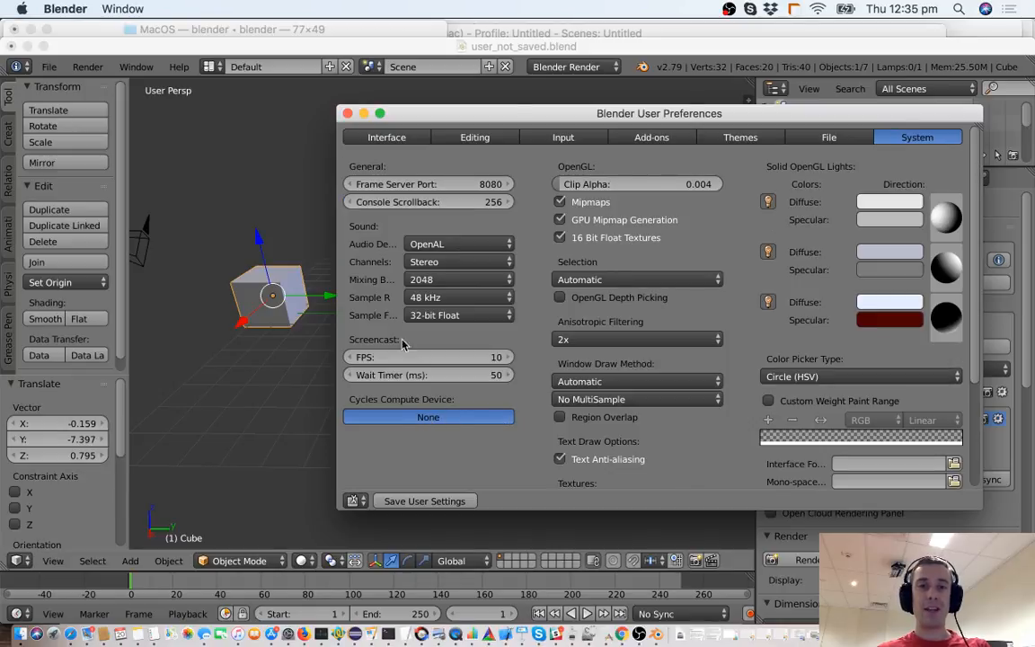
click(347, 113)
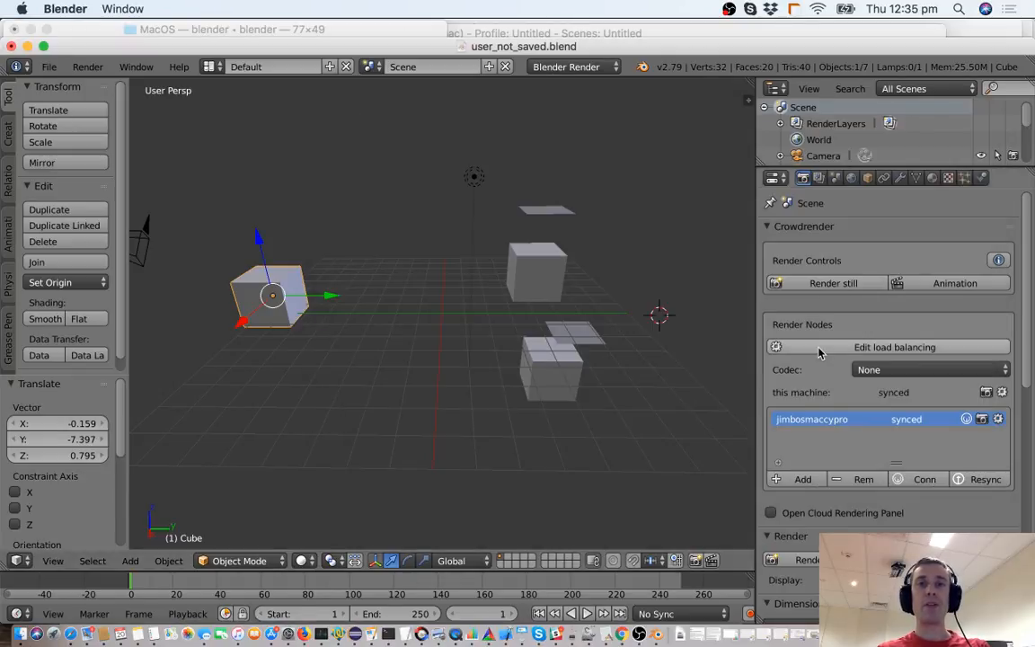
Step: Set this machine's Crowdrender compute device to CUDA
click(1001, 393)
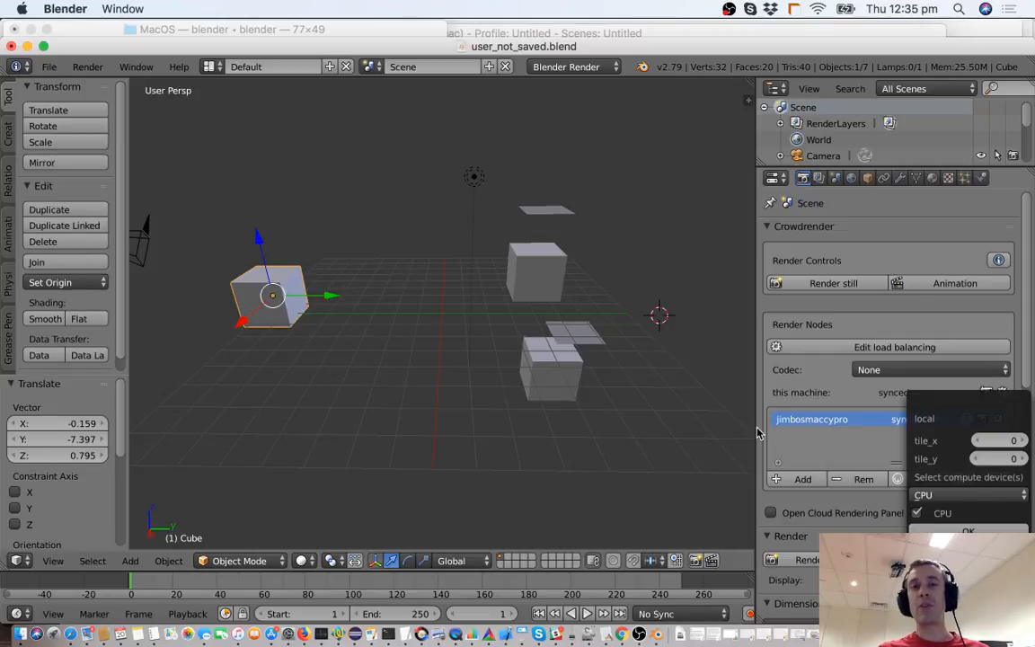
click(935, 497)
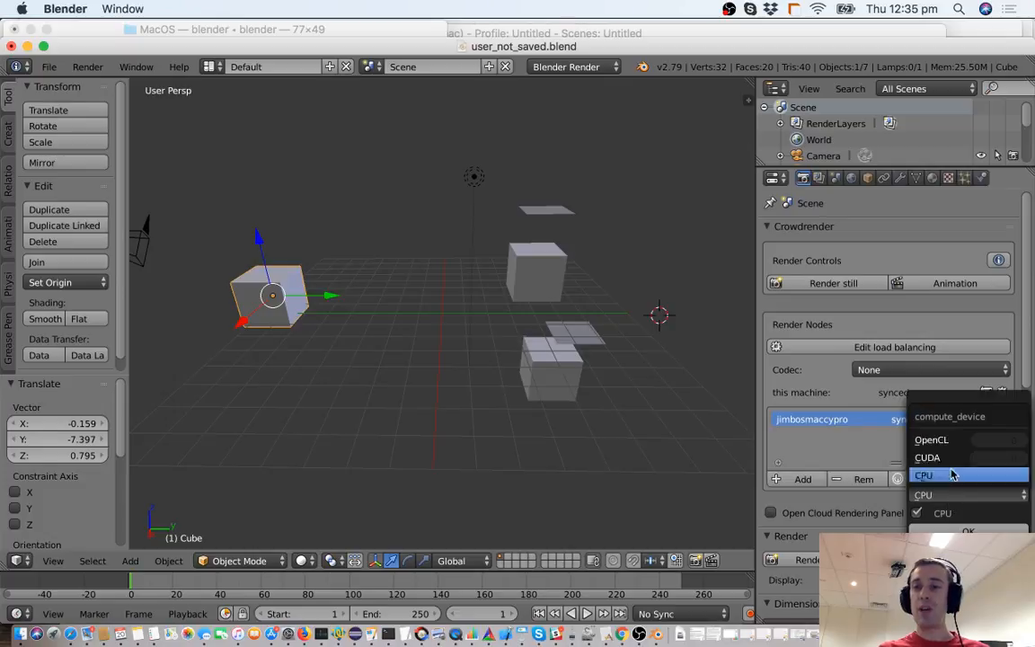
click(950, 458)
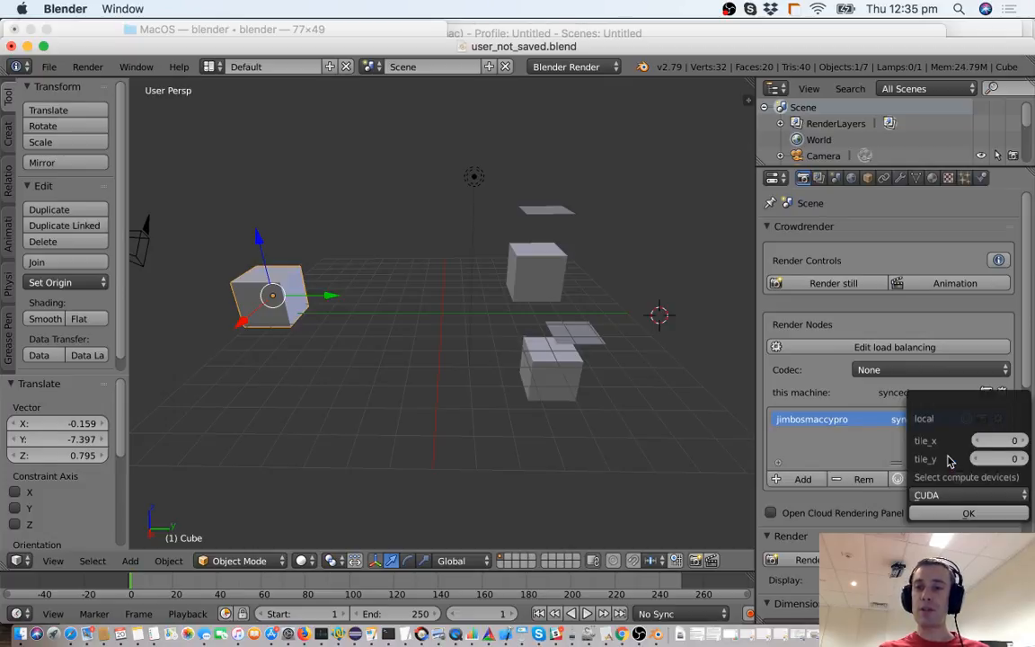
click(954, 516)
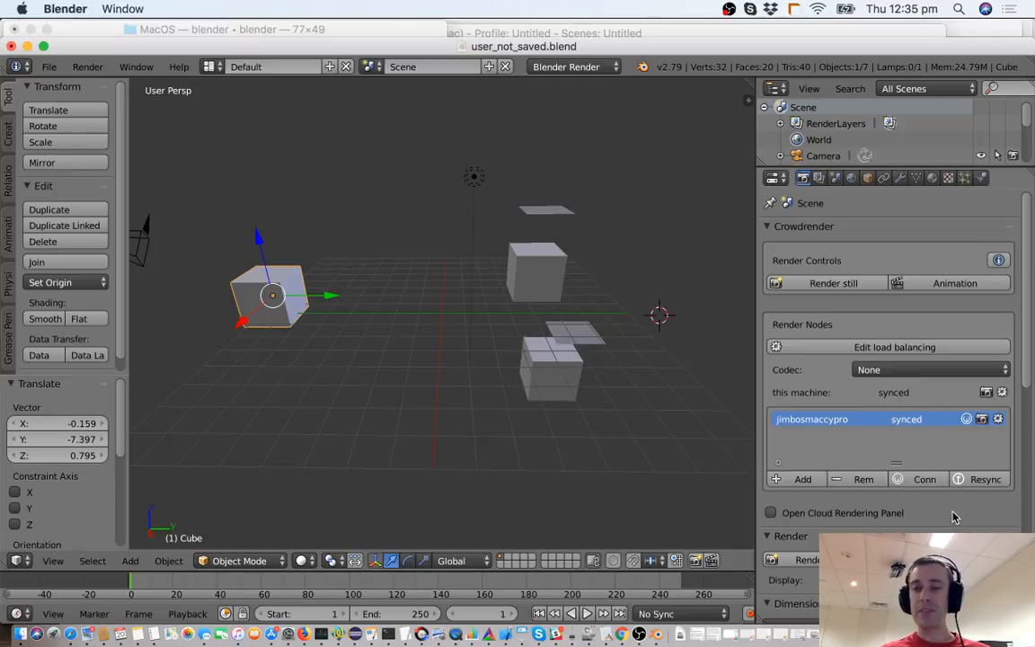
Step: Try OpenCL and CUDA as the compute device in the Crowdrender local settings and set it to CPU
click(998, 419)
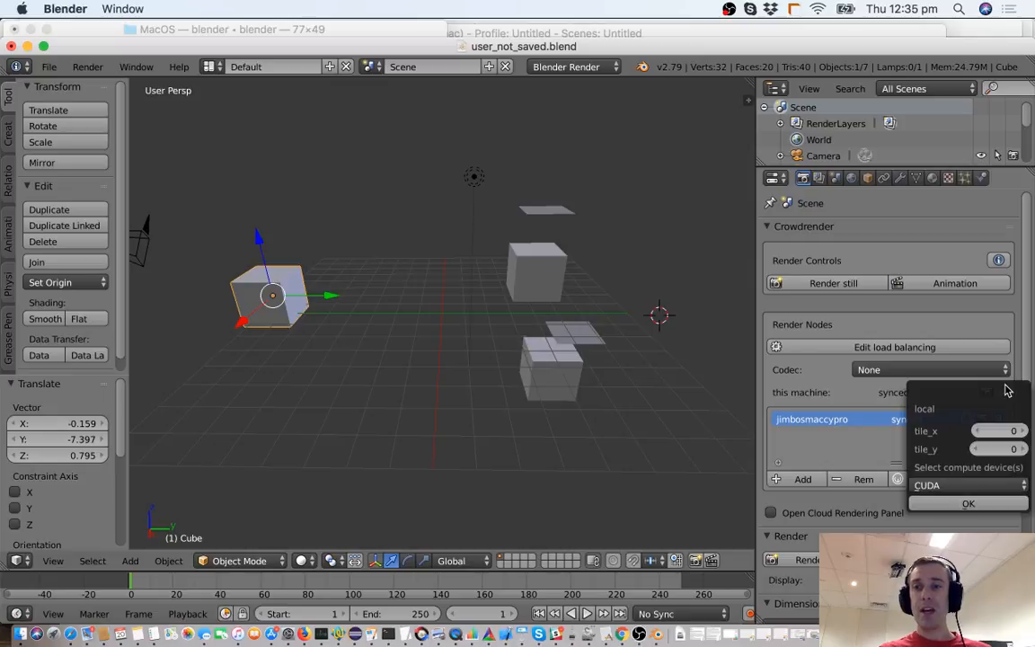
click(962, 486)
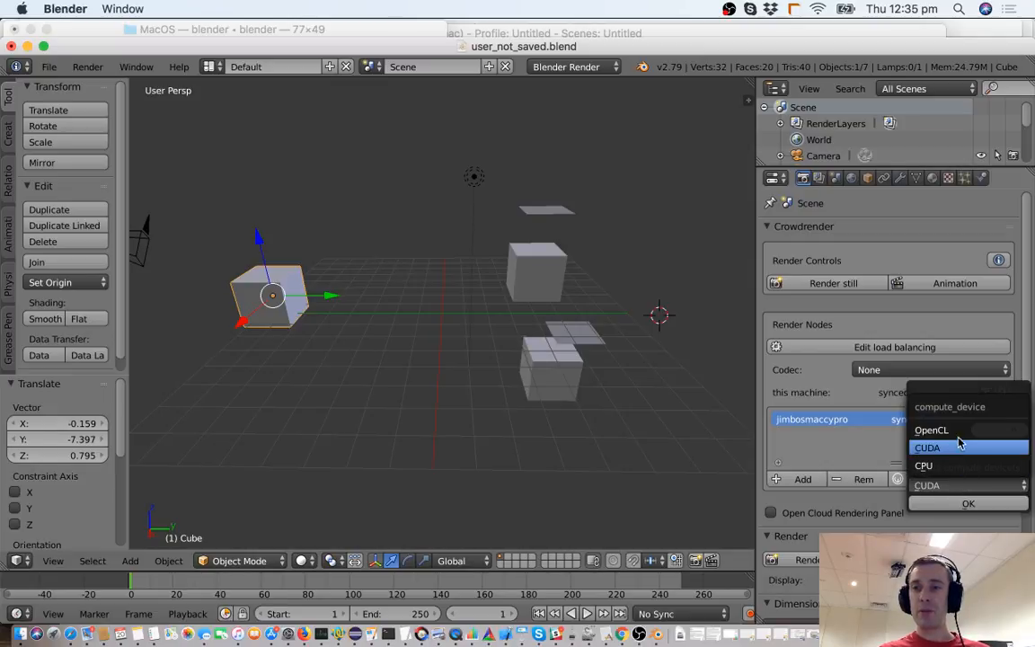
click(959, 428)
click(962, 485)
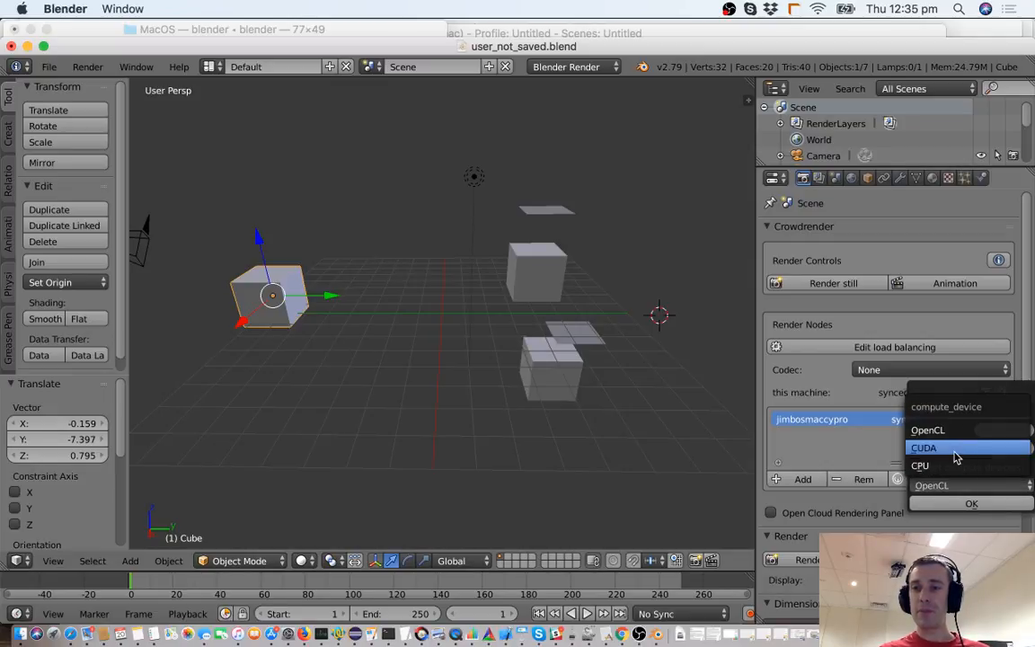
click(960, 447)
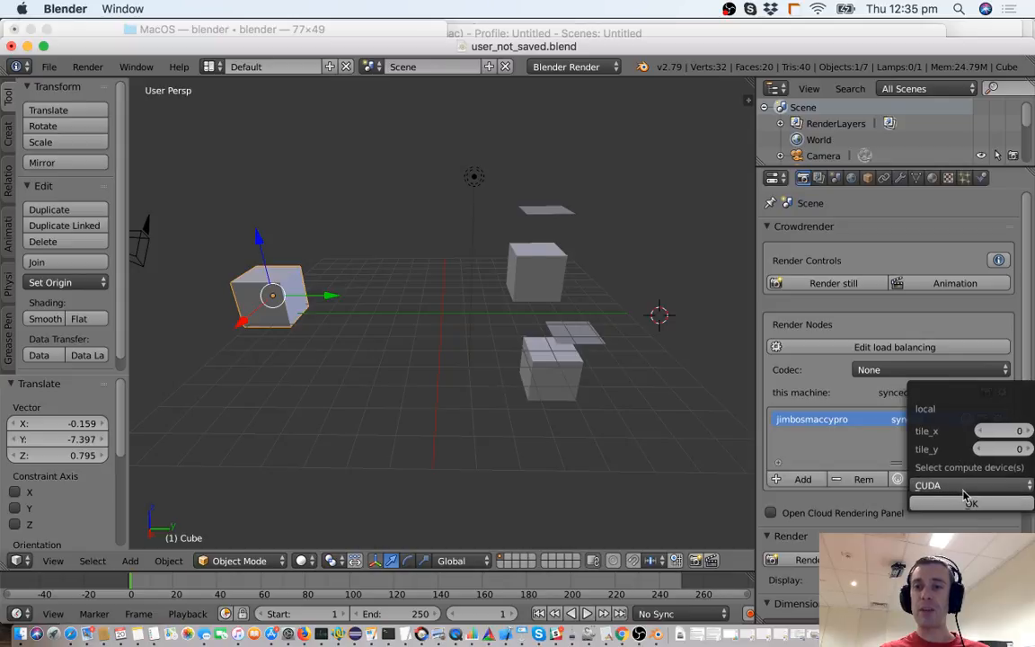
click(961, 485)
click(957, 465)
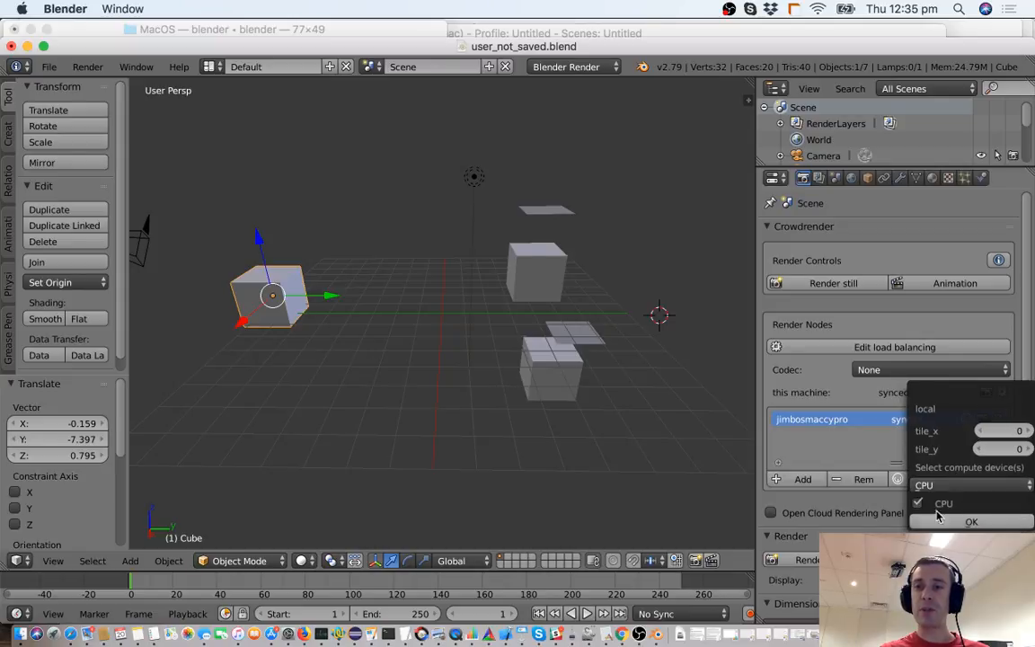
click(965, 522)
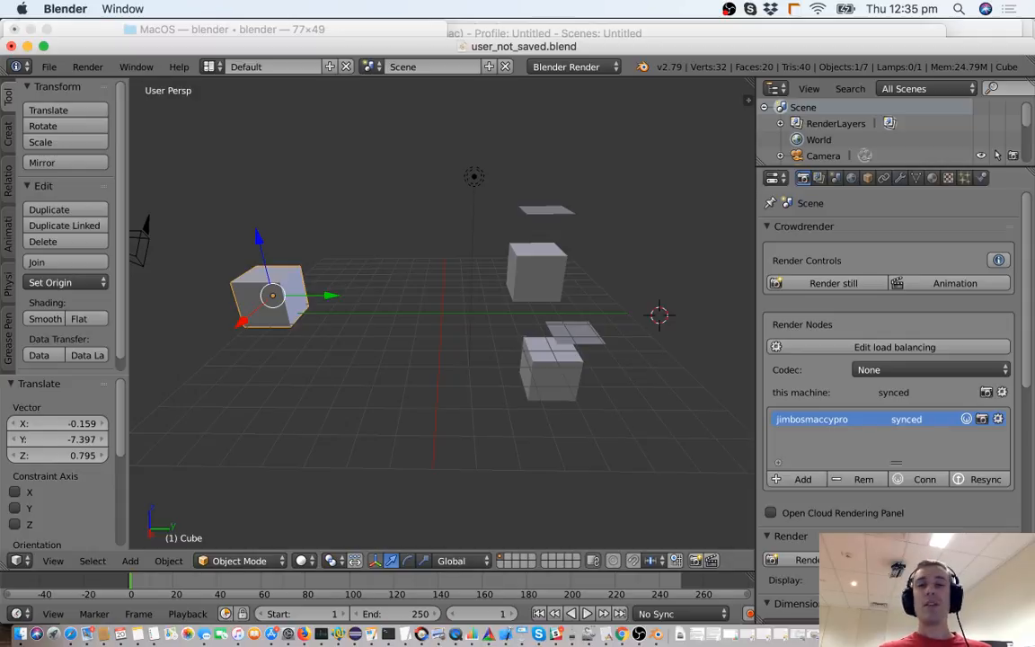
Step: Replace the existing render node with a newly added one named Jimbosmaccypro
click(863, 481)
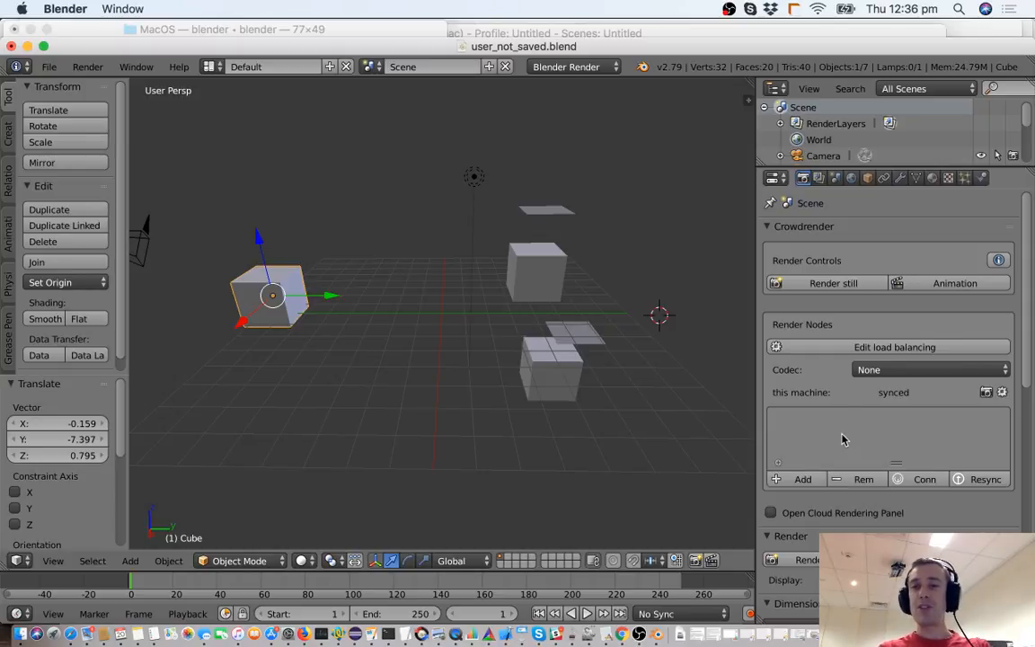
click(802, 479)
double_click(805, 417)
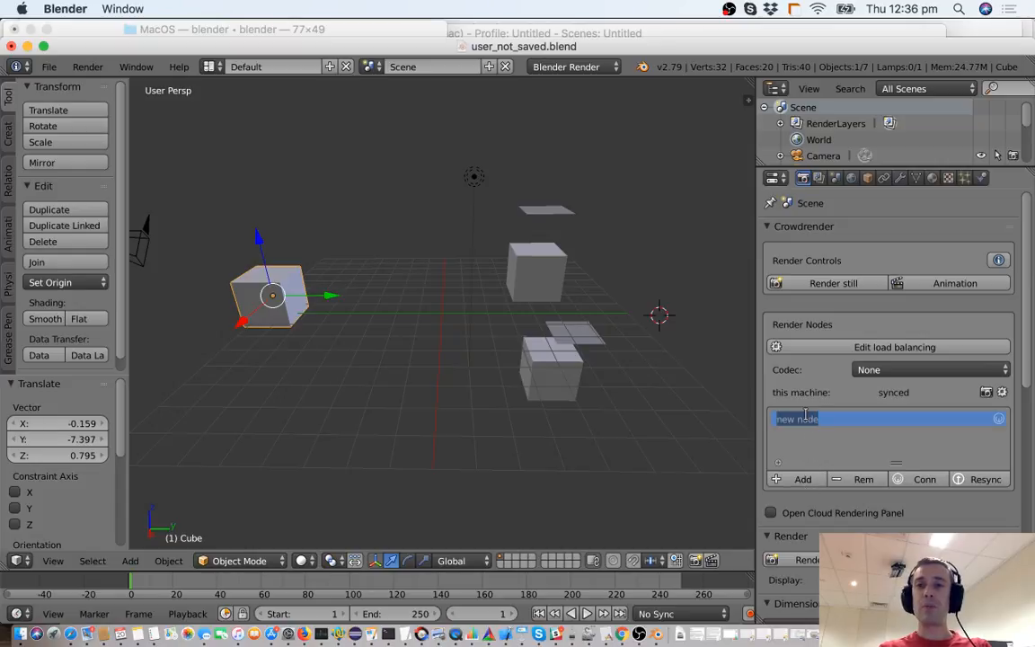
text(Jimbosm)
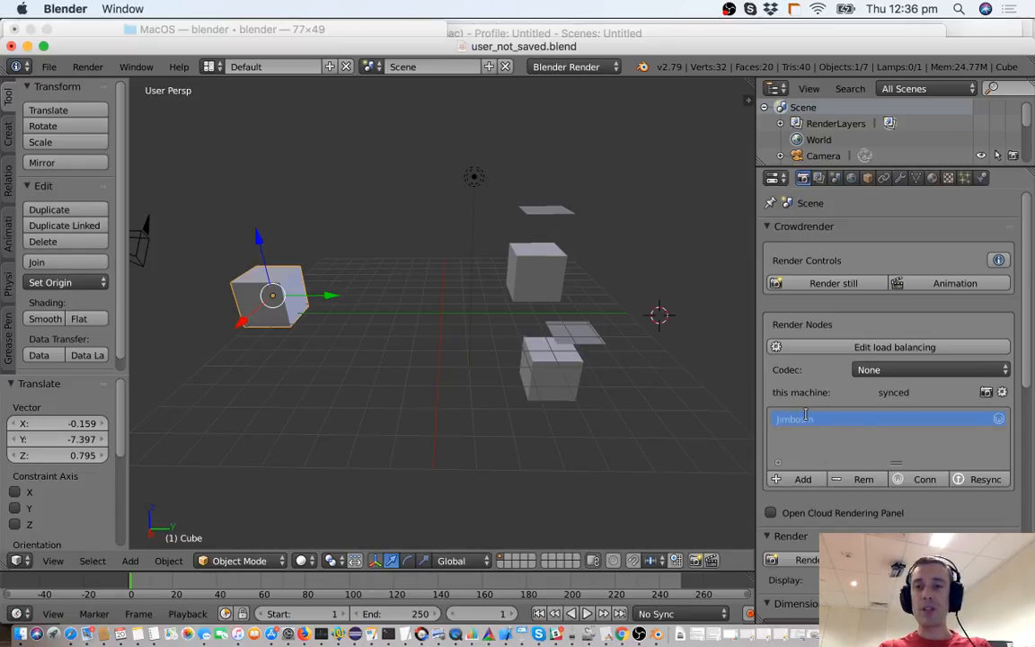
text(accypro)
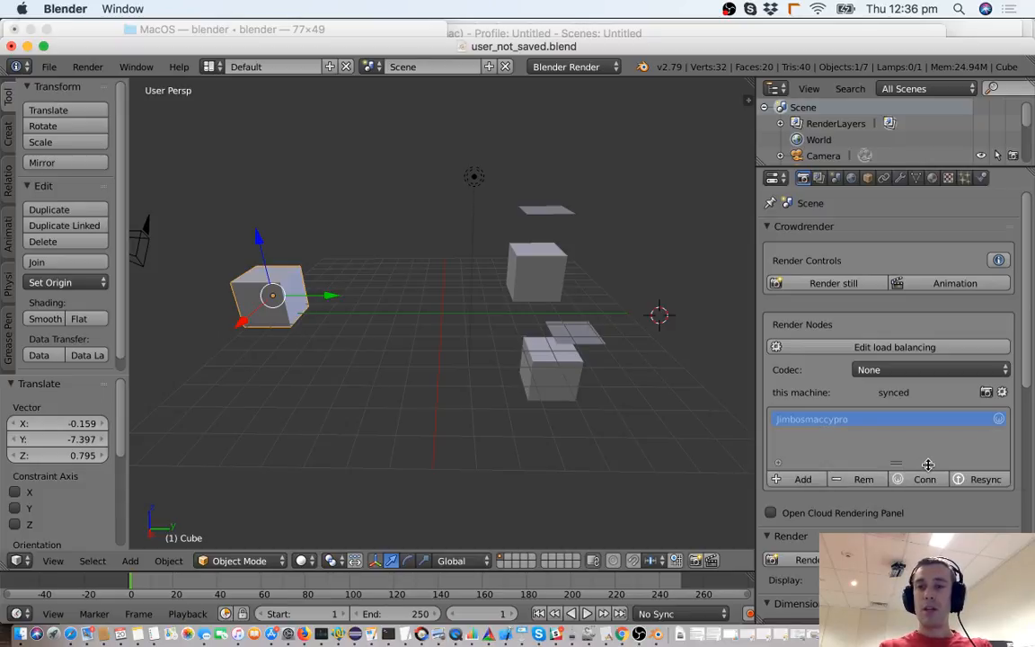
Step: Check the IP address field in the Jimbosmaccypro node's connection dialog and cancel the dialog
click(999, 420)
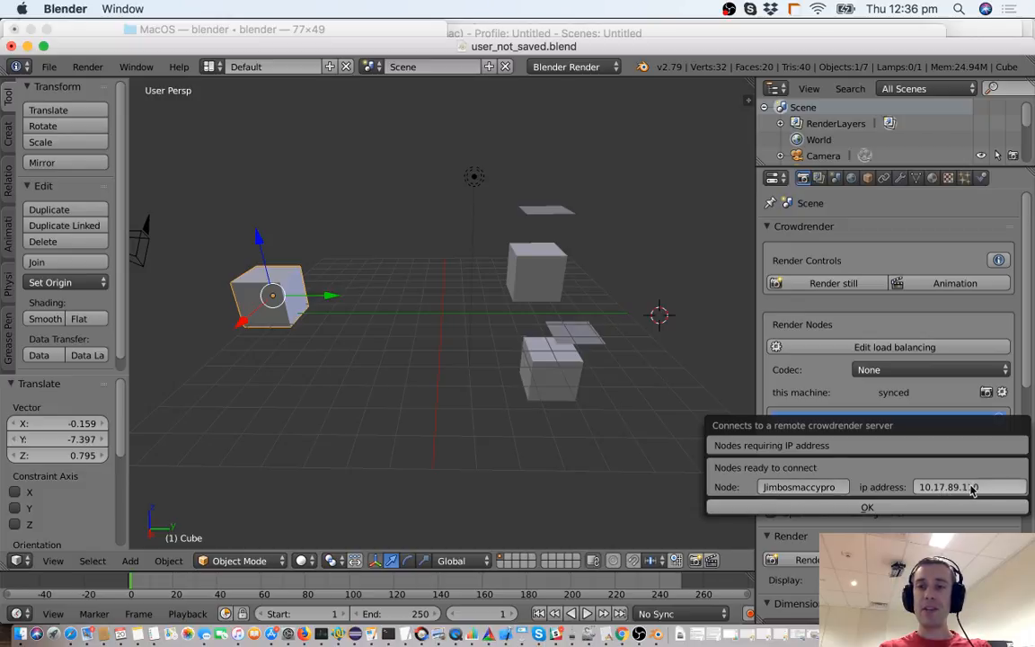
click(986, 487)
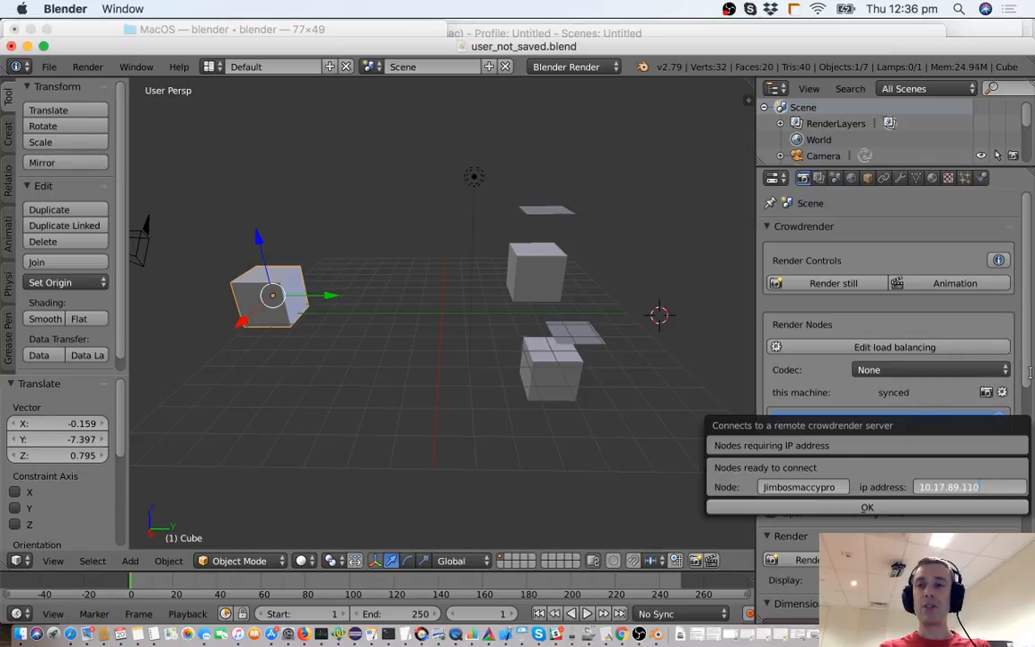
key(Escape)
key(Escape)
Step: Add another render node and try to connect it with the IP address left blank
click(804, 480)
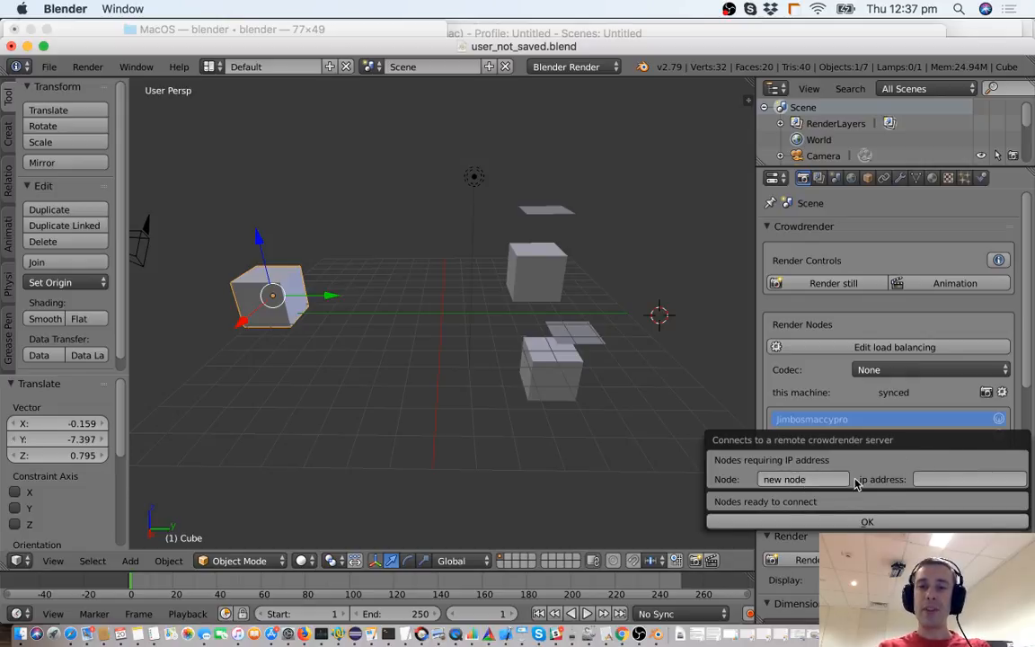
click(941, 479)
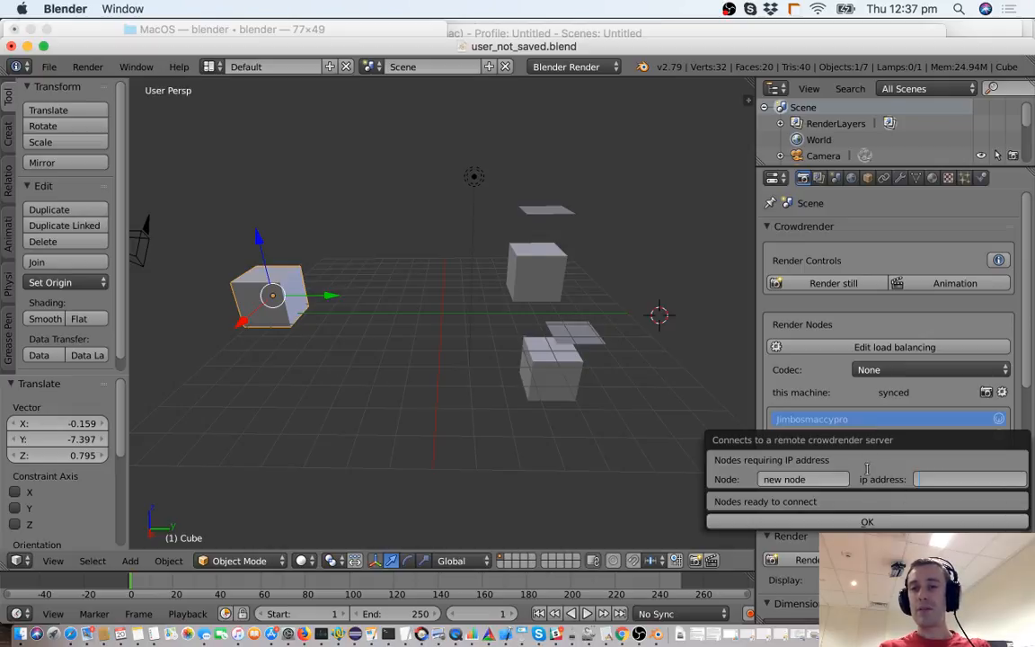
click(867, 520)
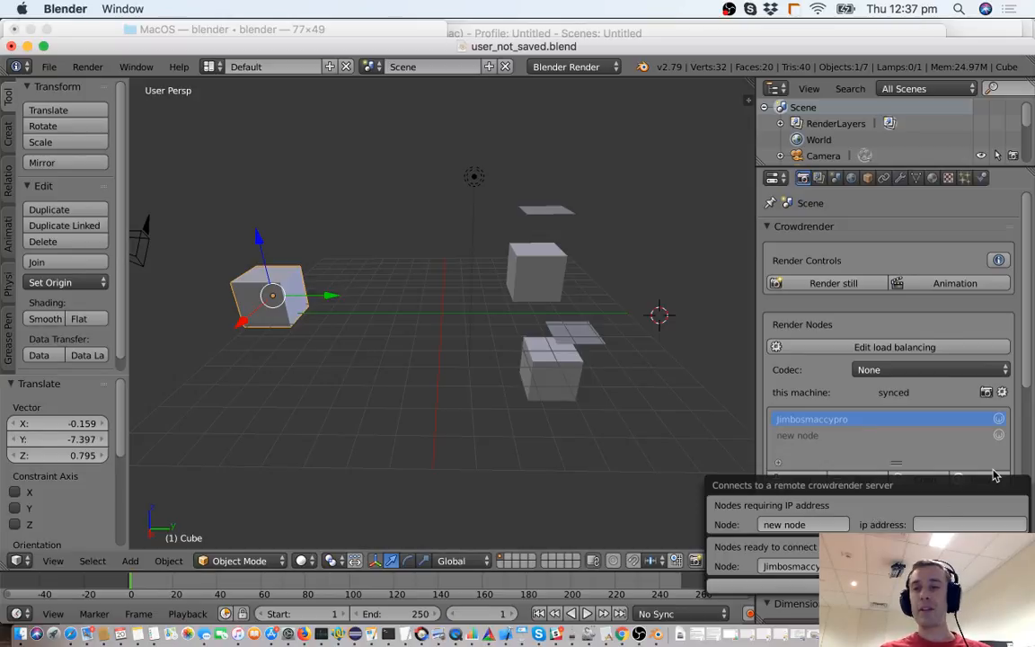
Step: Add several more unnamed render nodes and enlarge the node list to show more of them
click(814, 481)
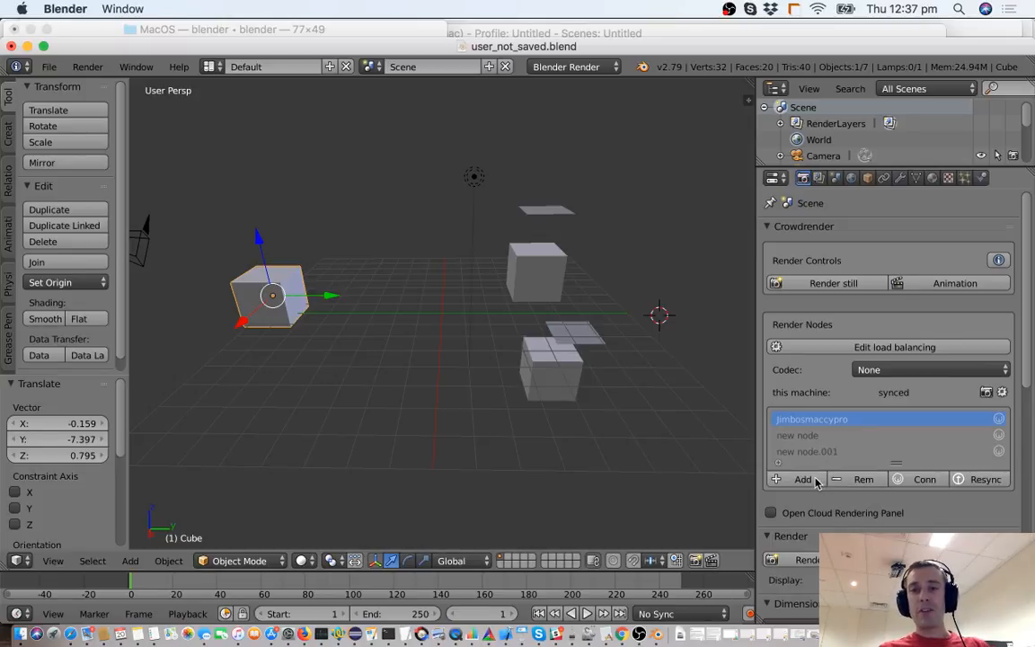
click(816, 483)
click(816, 483)
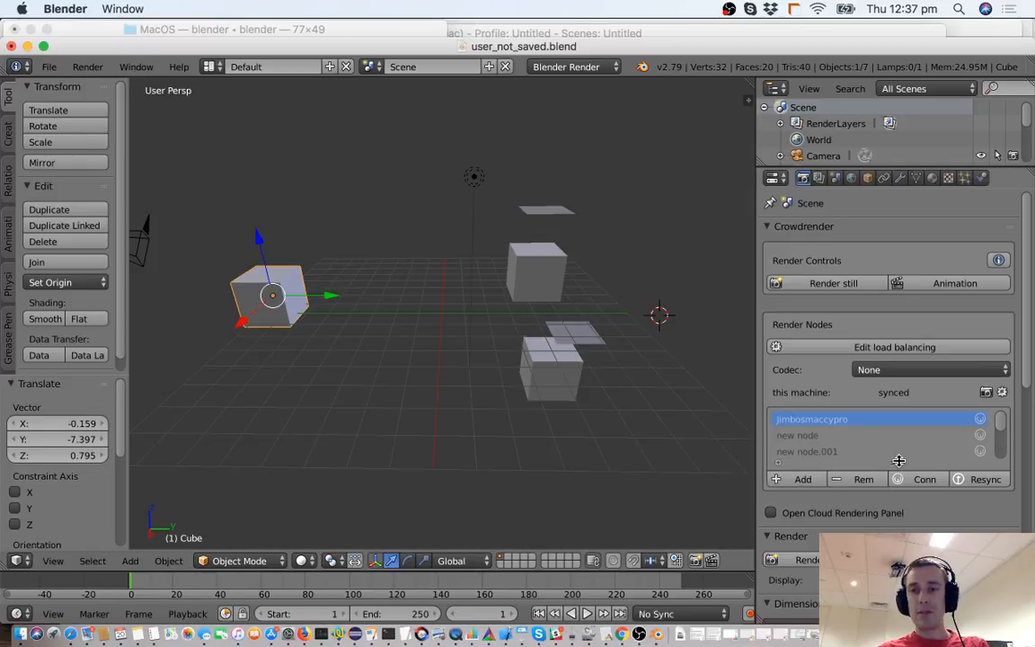
drag(899, 460, 899, 561)
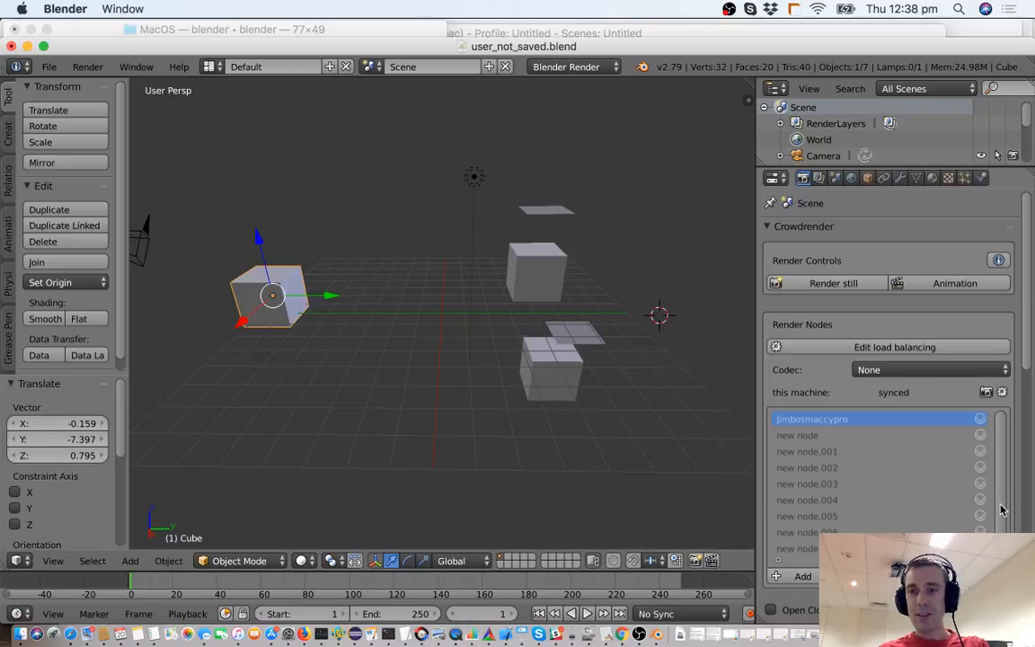
Step: Connect the Jimbosmaccypro render node through the connection dialog, leaving the IP addresses of all the unnamed nodes blank
scroll(1002, 524, down, 1)
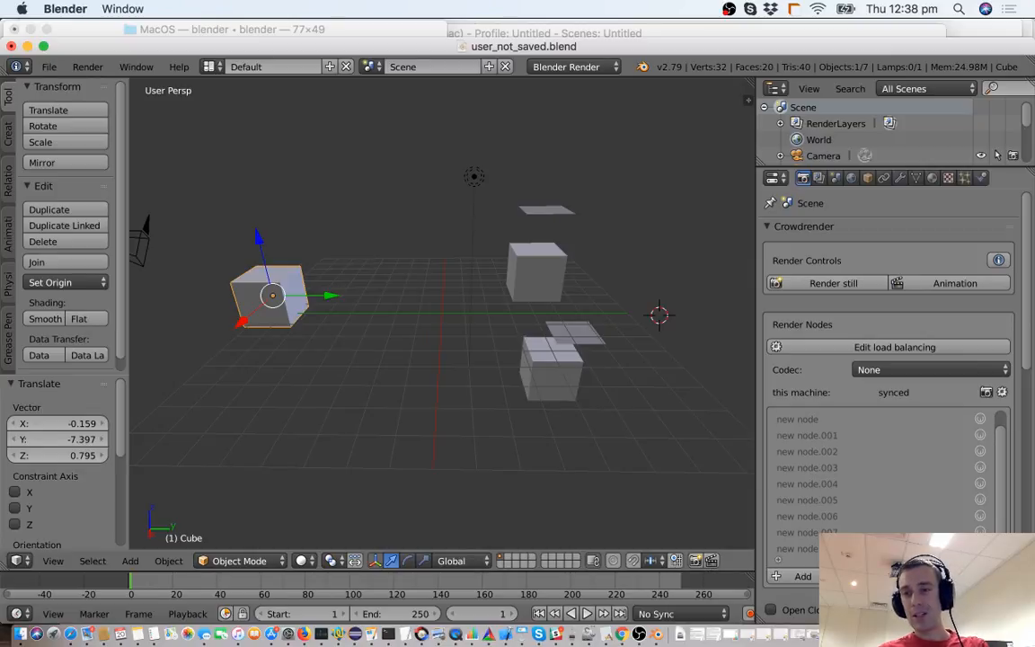
click(921, 575)
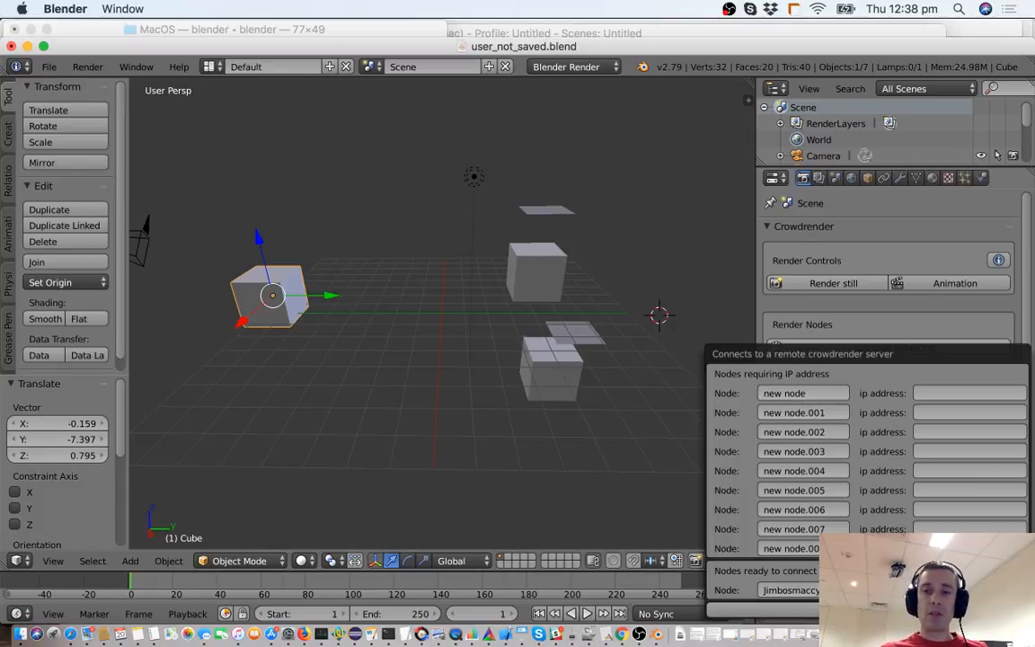
click(973, 391)
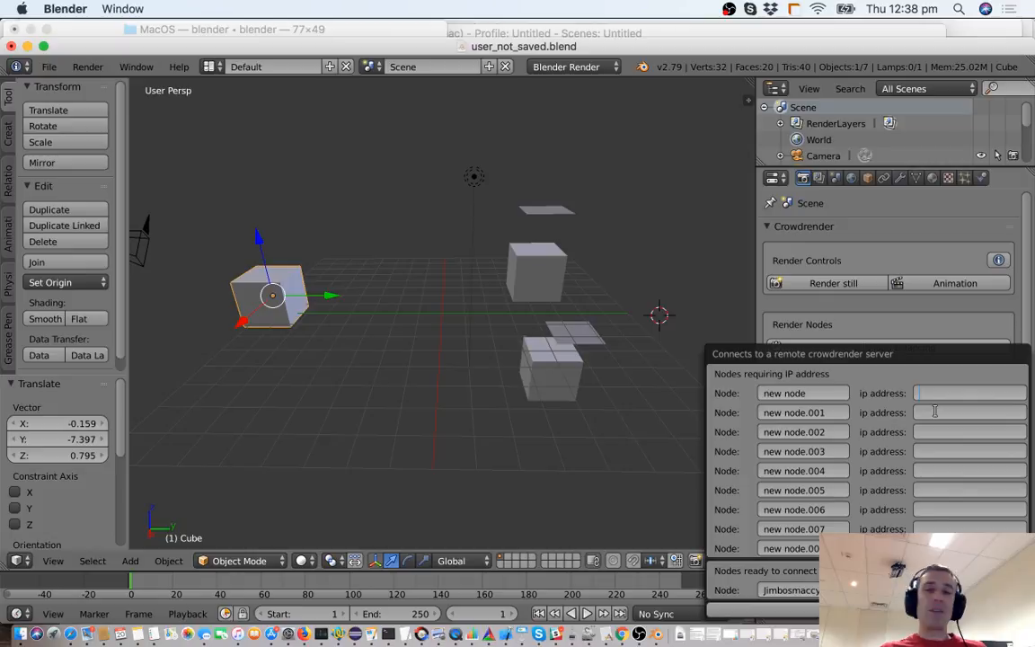
click(786, 396)
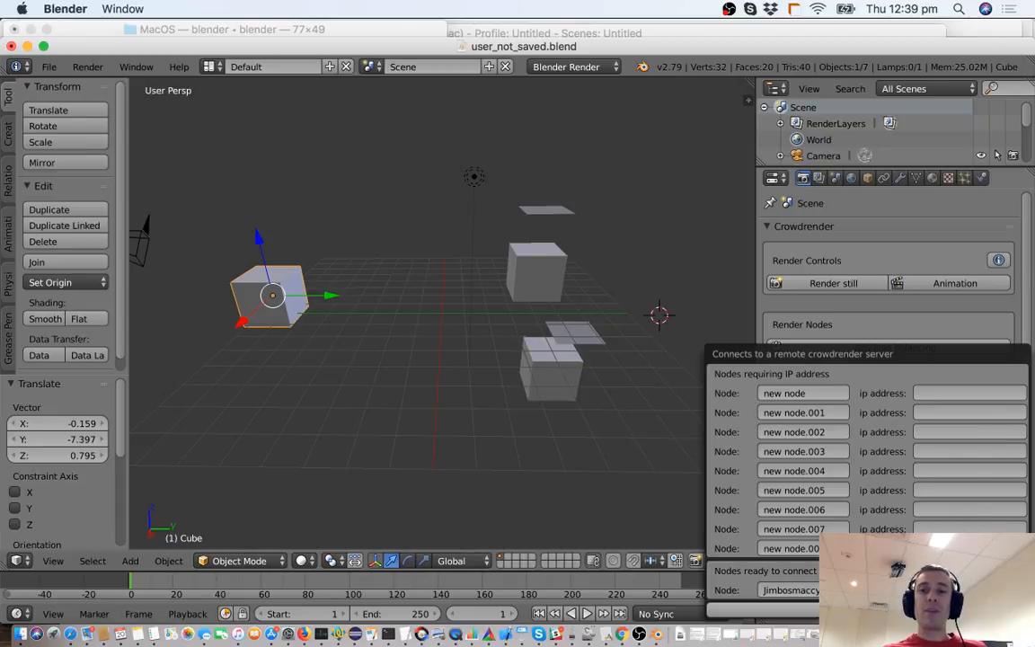
click(867, 610)
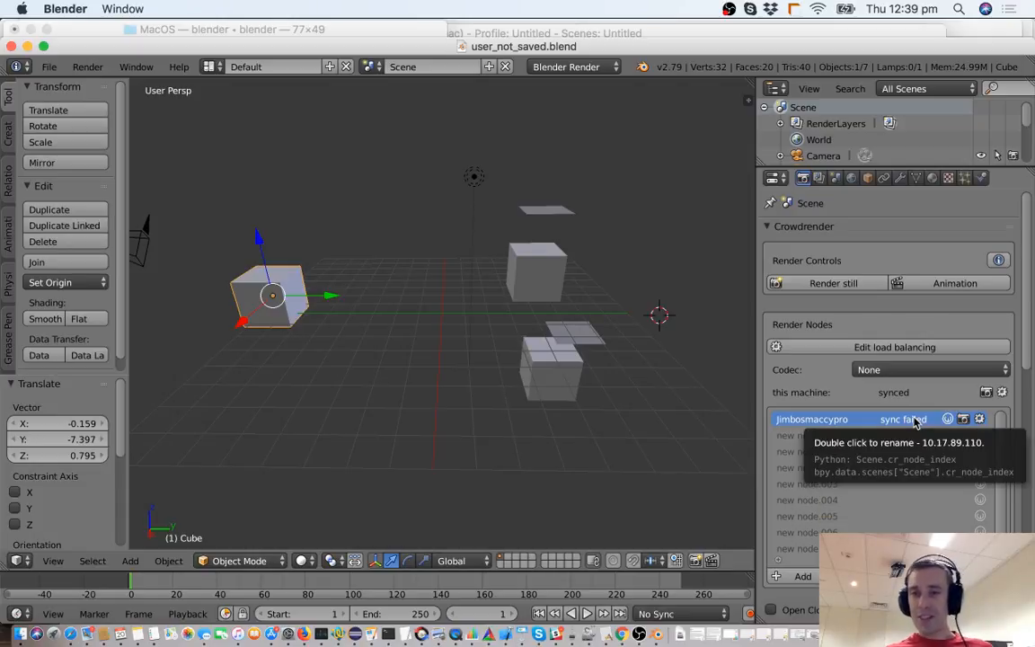
Step: Resync the Jimbosmaccypro node from its own settings and close the node's settings popup
click(980, 421)
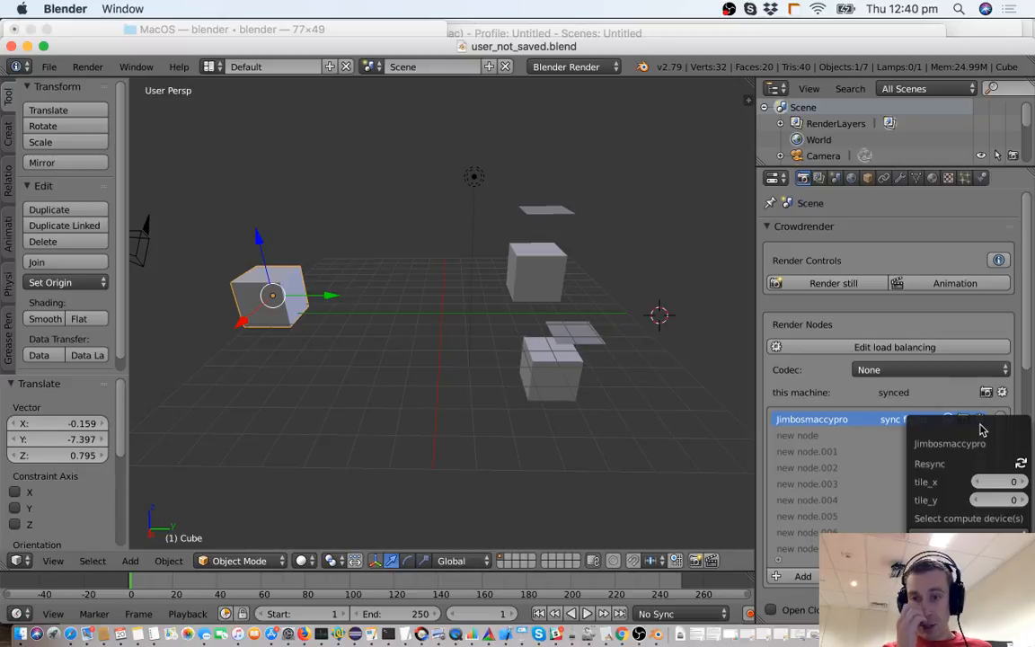
click(1020, 462)
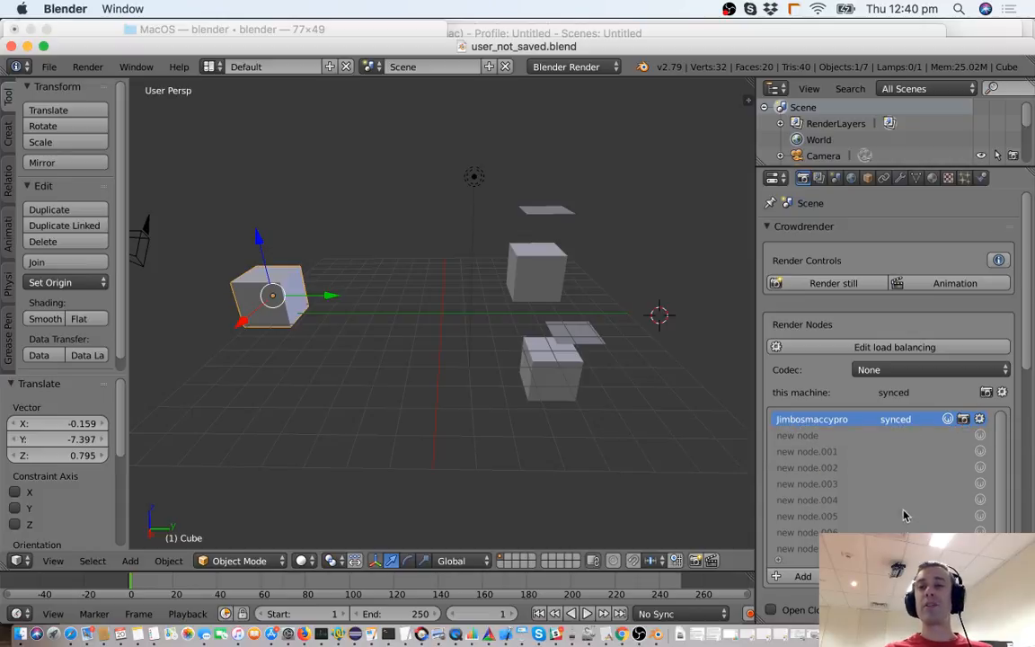
click(979, 418)
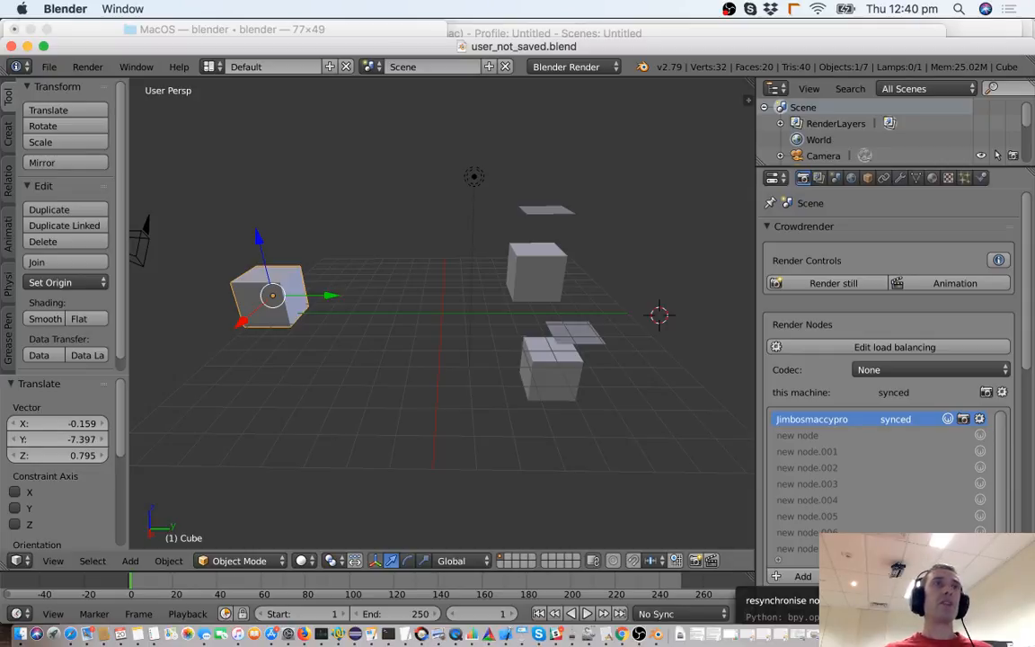
click(463, 295)
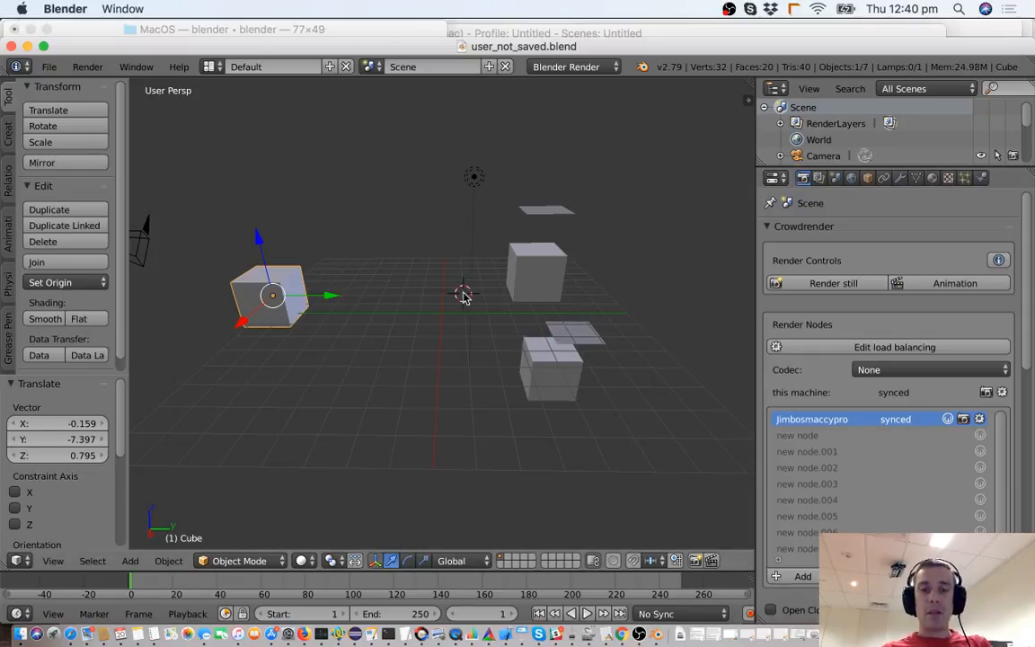
Step: Find the CrowdRender add-on in the user preferences by searching for "cro" and expand its details
key(ctrl+alt+u)
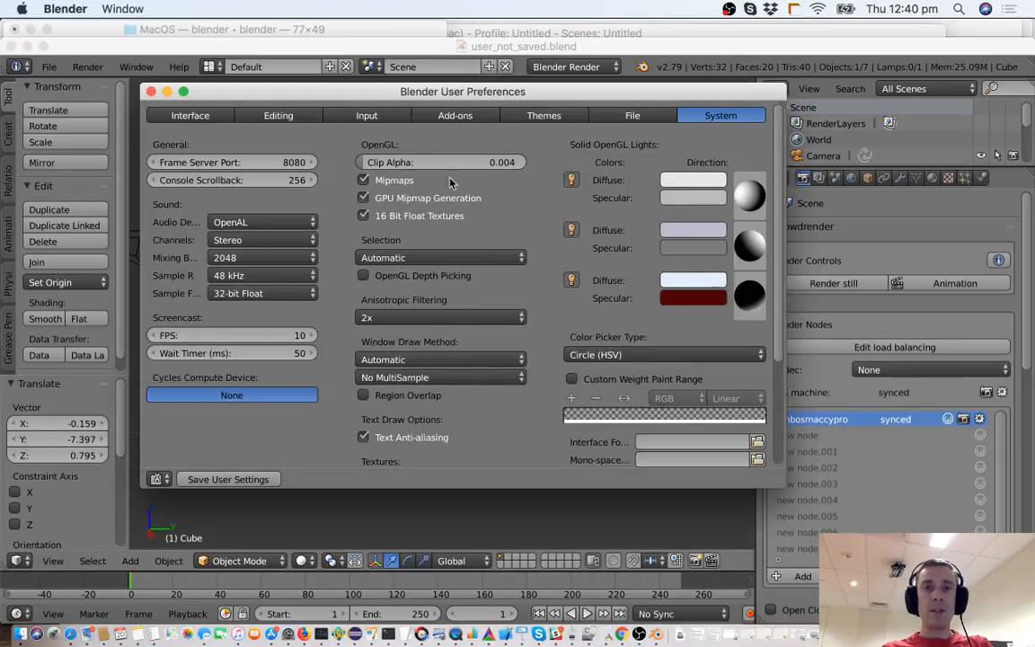
click(452, 114)
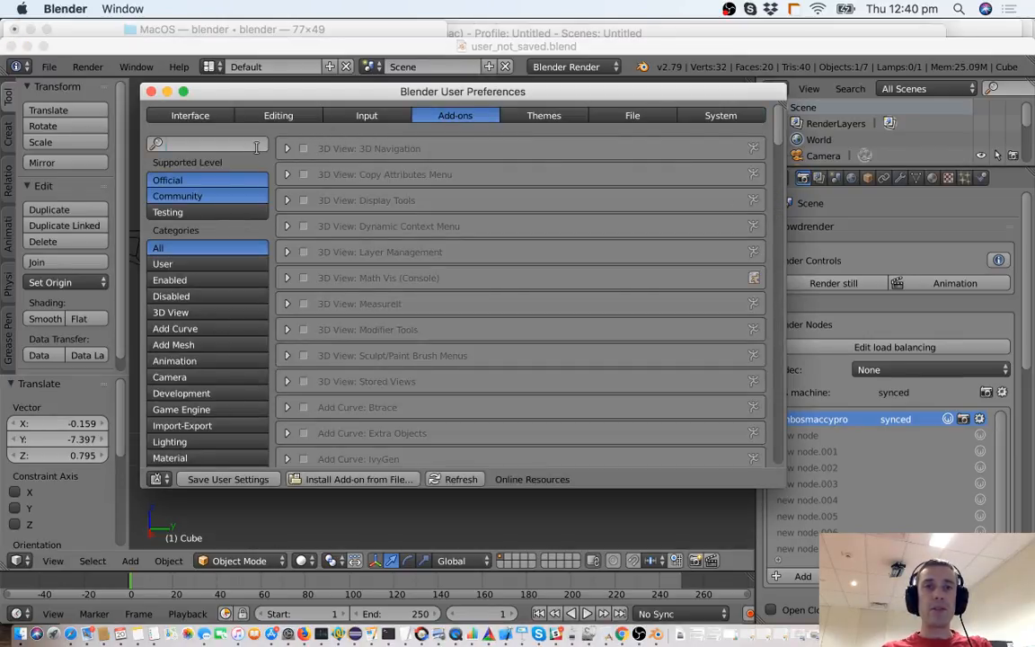
click(256, 147)
text(cro)
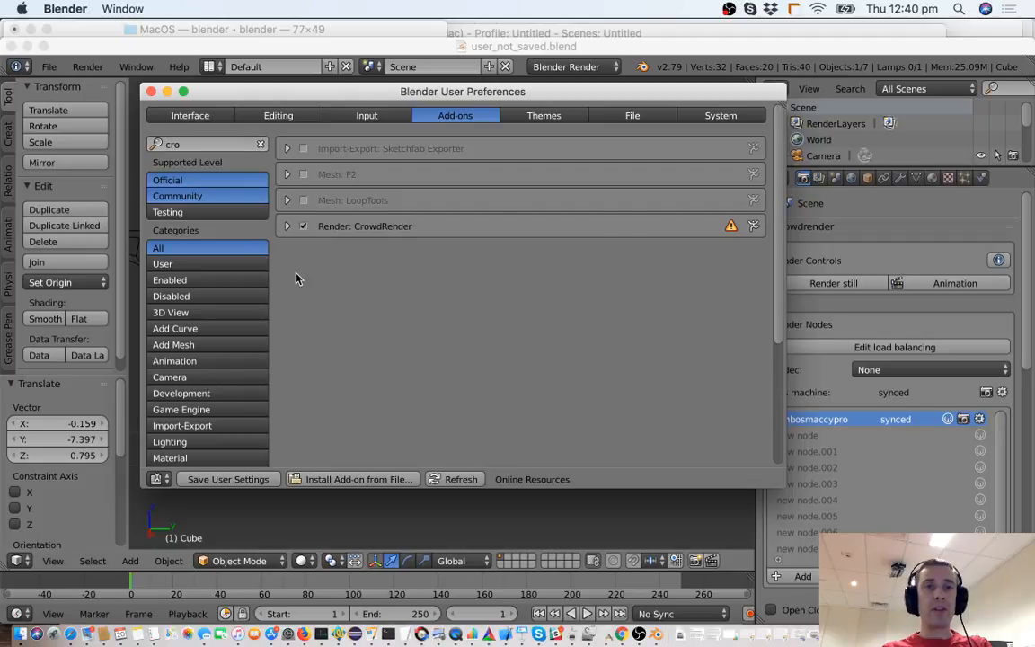
click(287, 226)
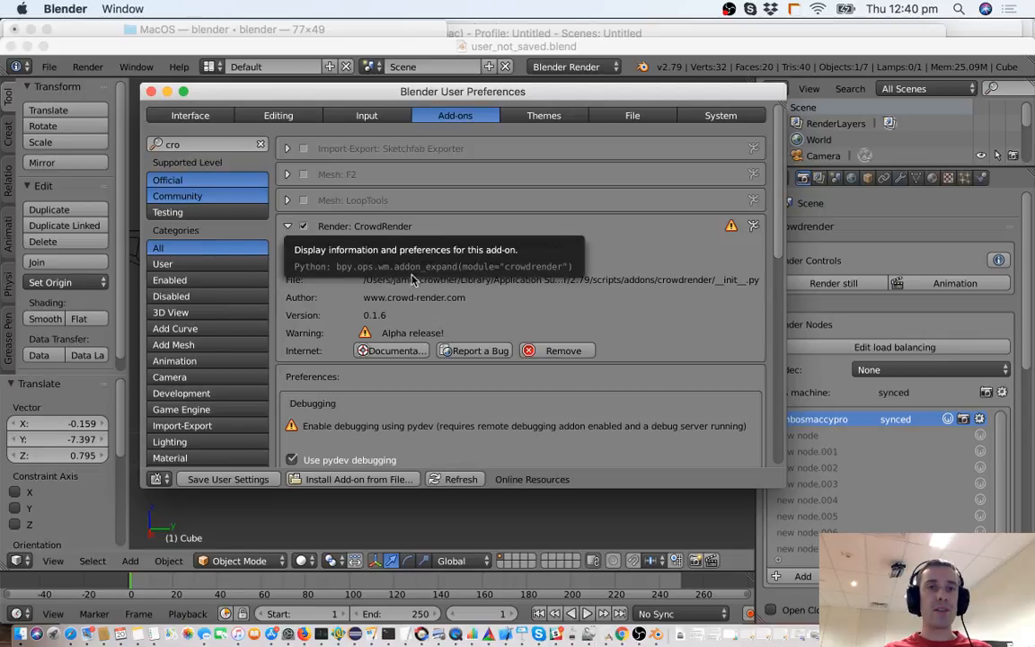
Step: Zip the CrowdRender log files to the Desktop folder under the suggested file name
scroll(413, 280, down, 2)
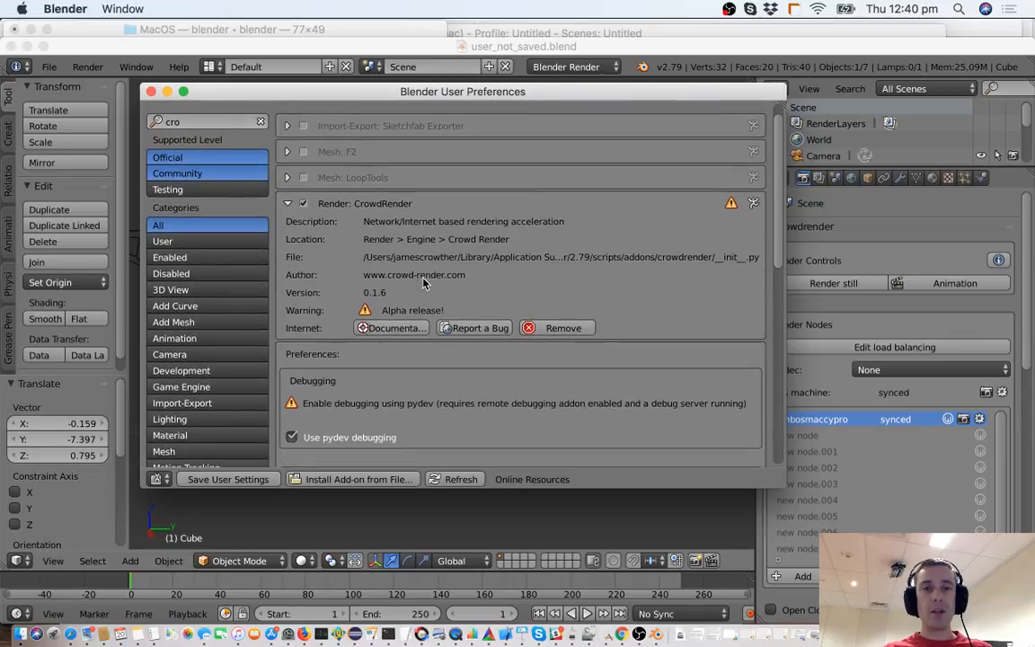
scroll(424, 284, down, 4)
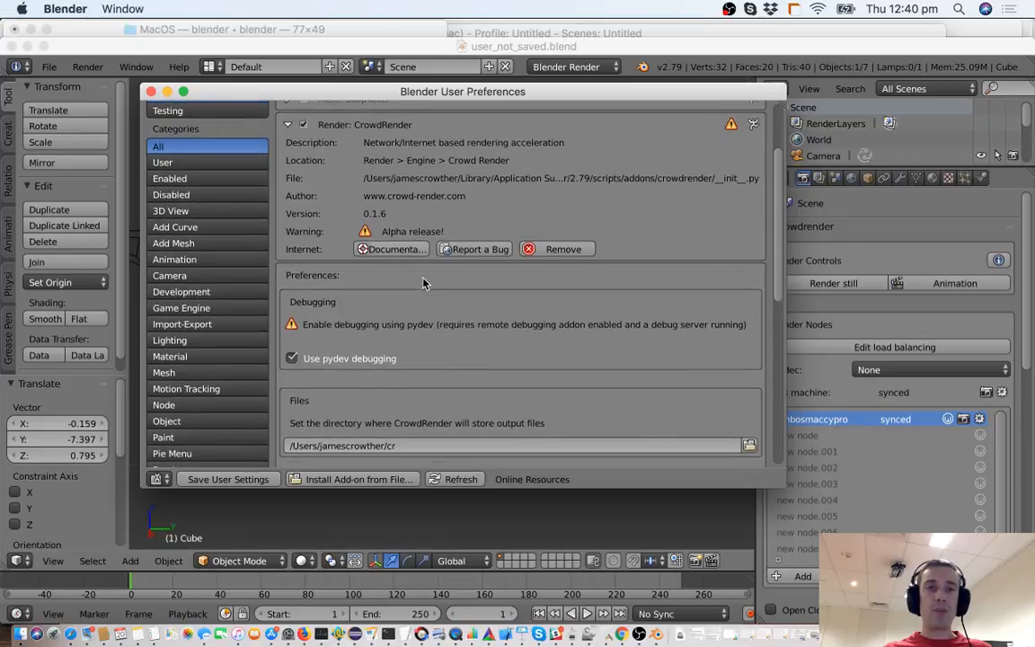
scroll(424, 284, down, 4)
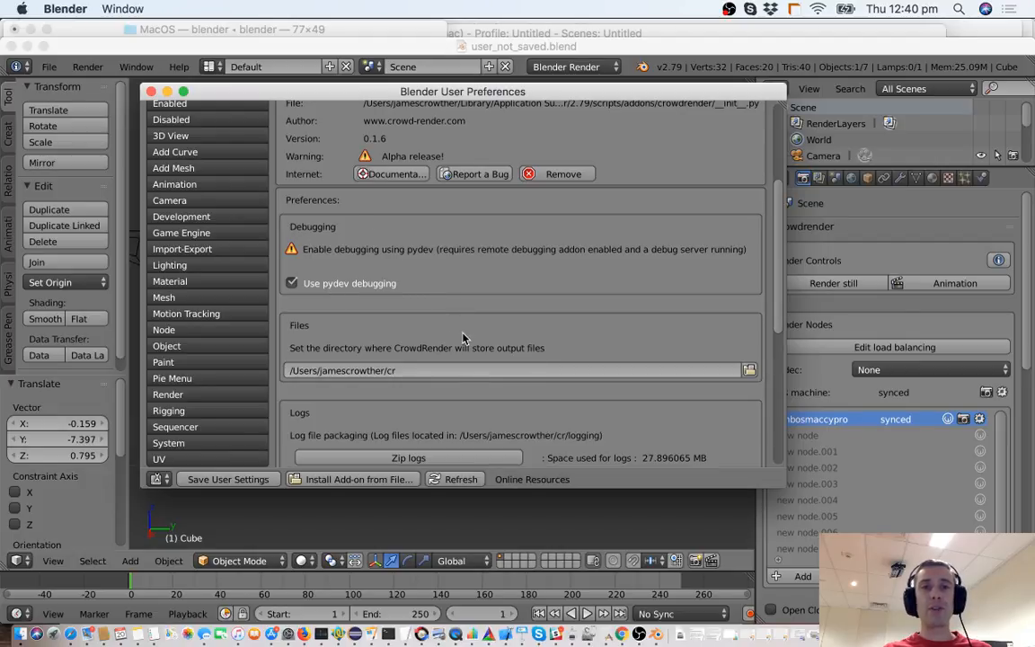
scroll(463, 338, down, 1)
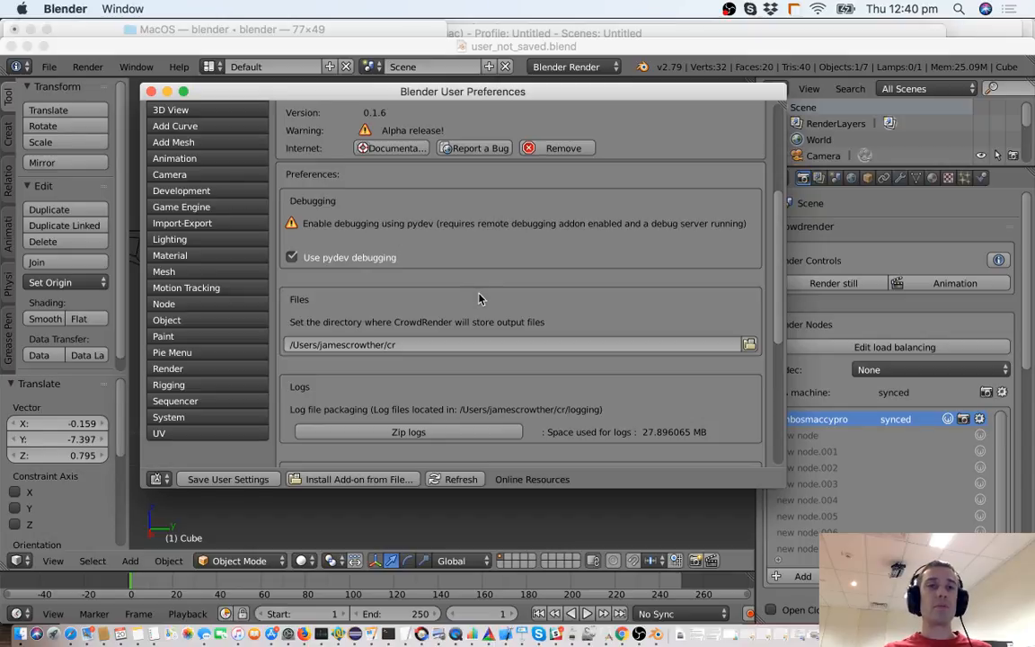
scroll(479, 299, down, 4)
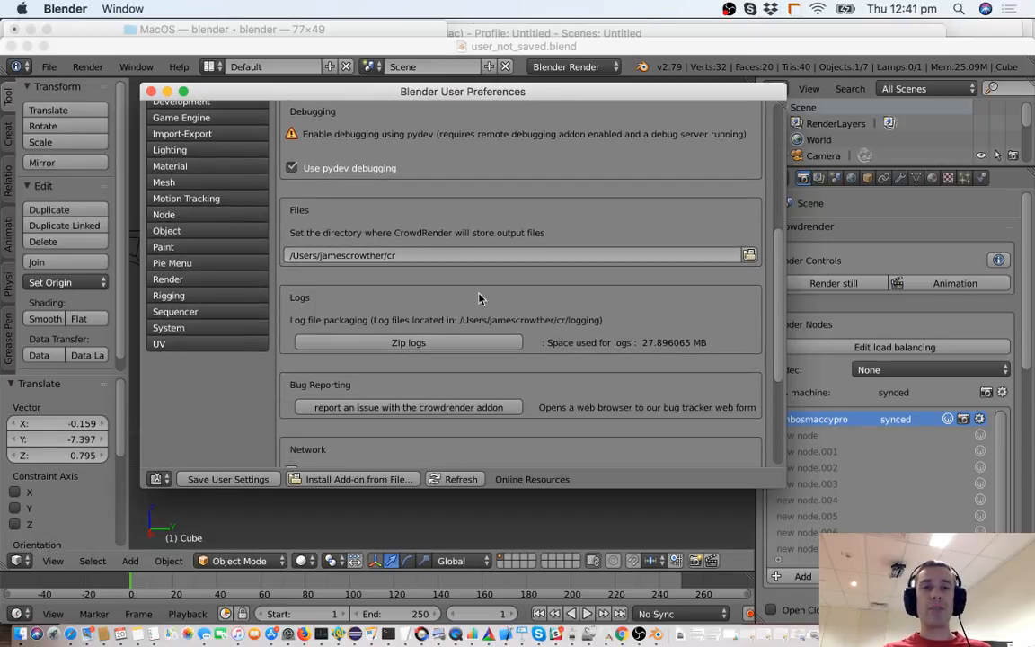
scroll(479, 299, down, 2)
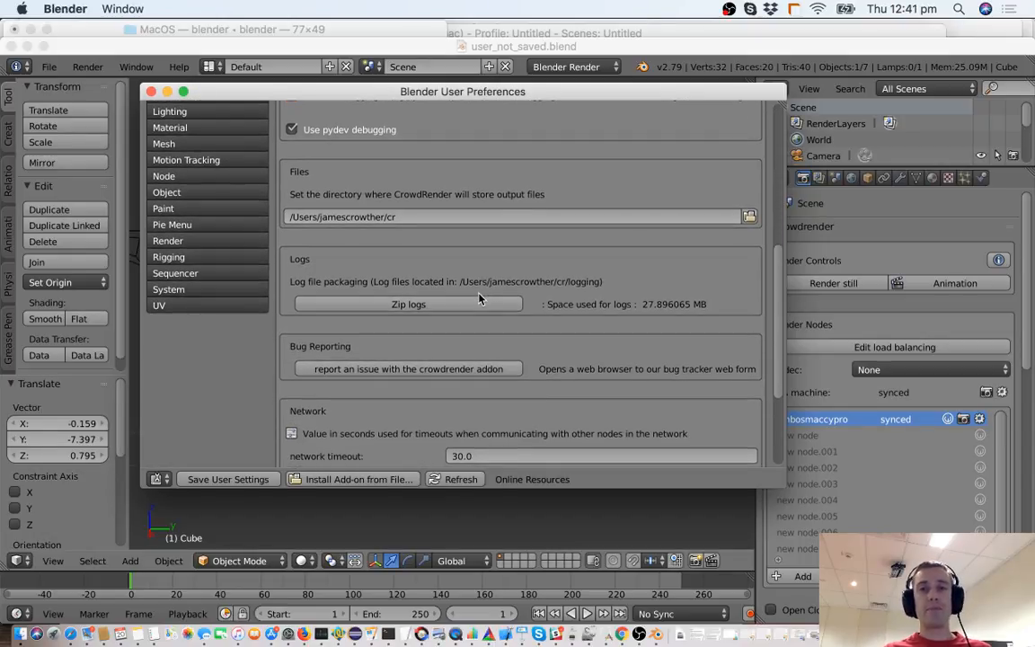
click(405, 306)
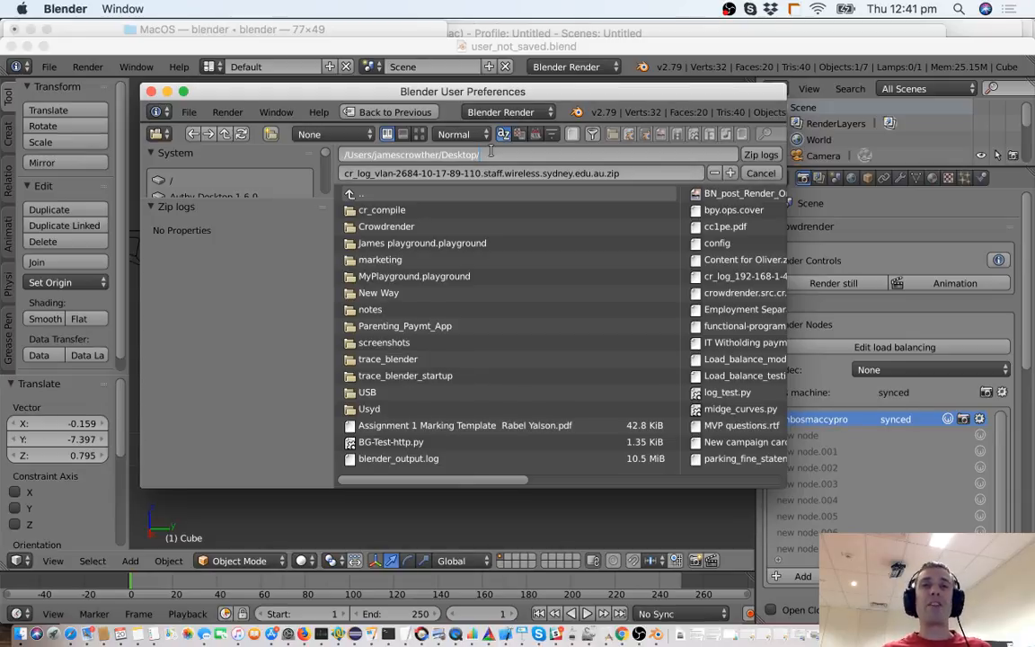
click(633, 175)
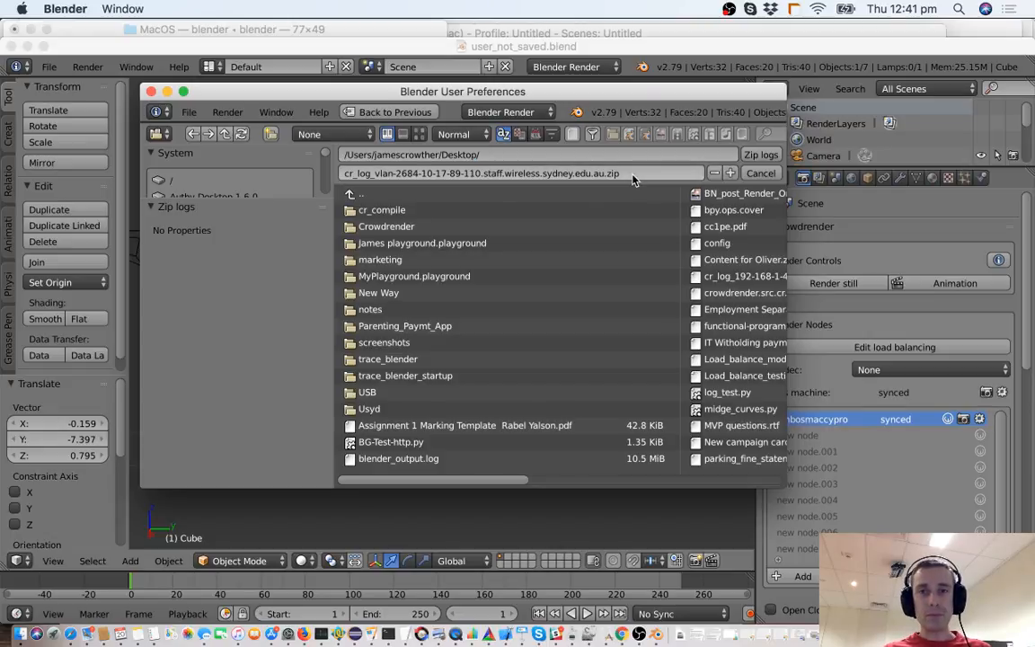
click(627, 174)
click(622, 175)
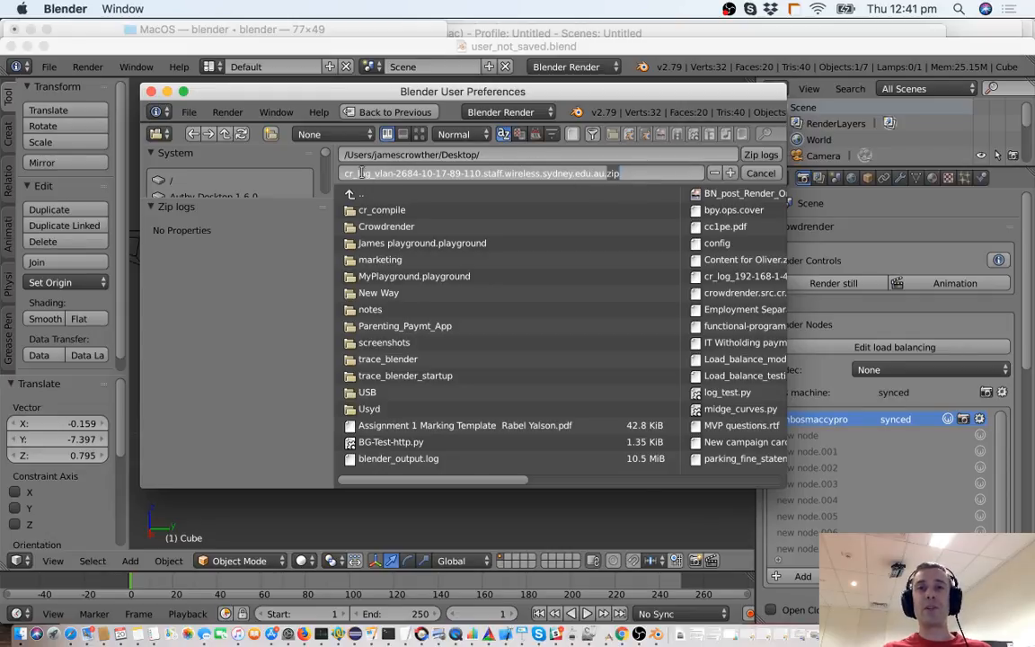
double_click(544, 174)
click(637, 174)
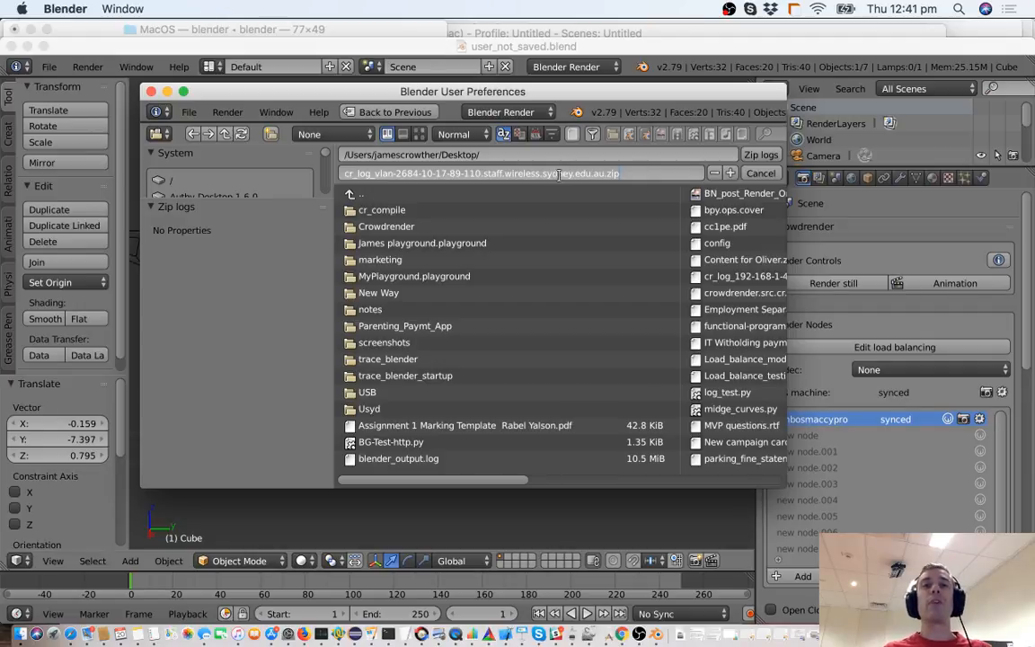
click(760, 155)
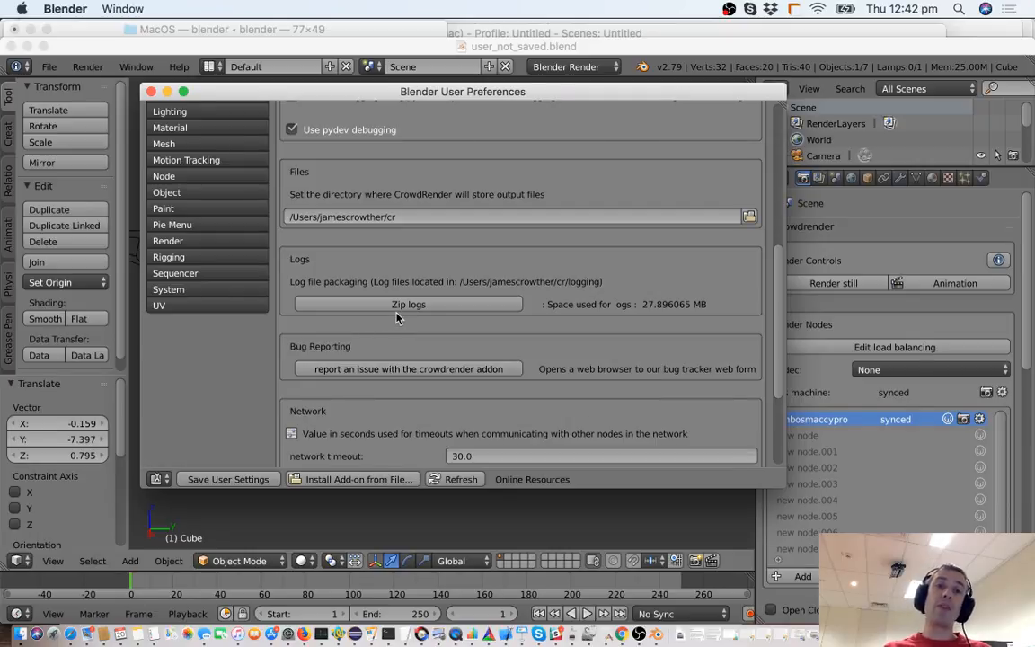
Step: Switch the upload of analytics data off and back on in the CrowdRender preferences
scroll(556, 352, down, 5)
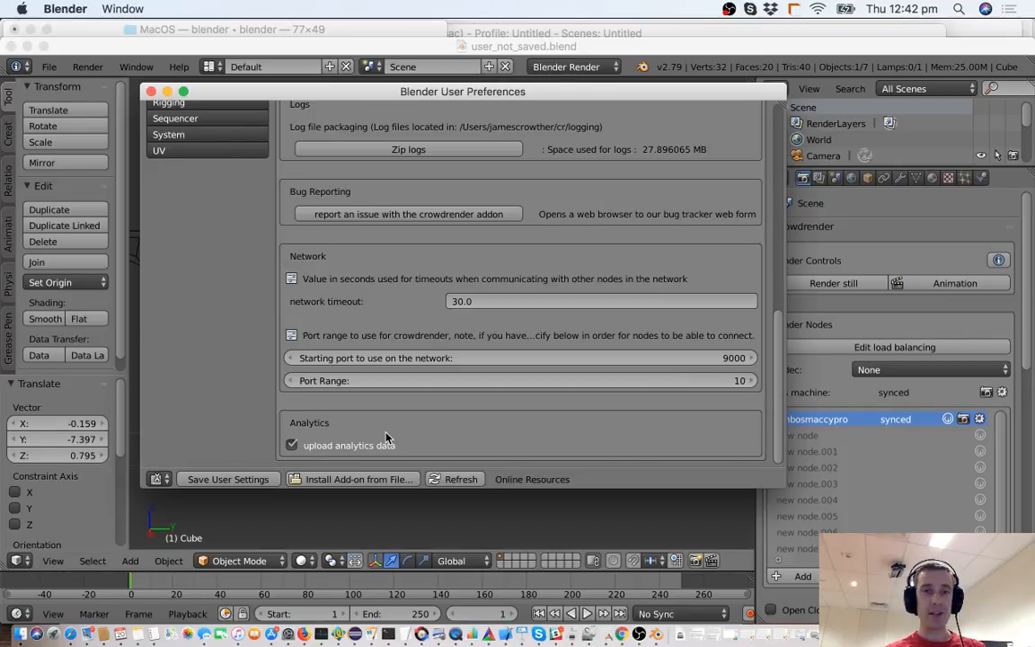
click(292, 446)
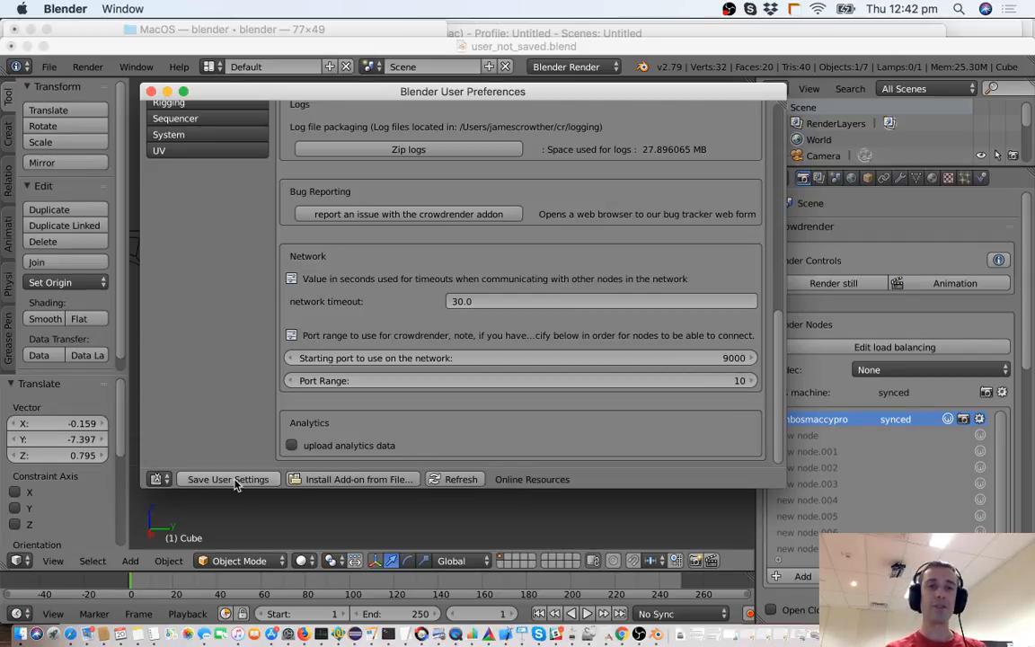
click(292, 446)
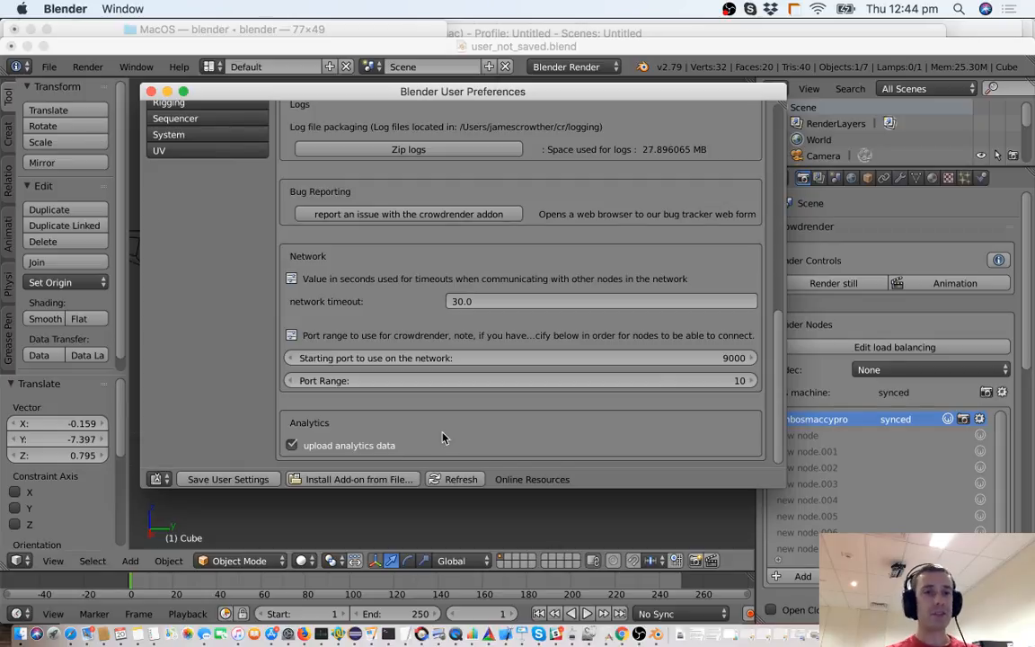
Step: Close the user preferences and reload the start-up file
click(151, 93)
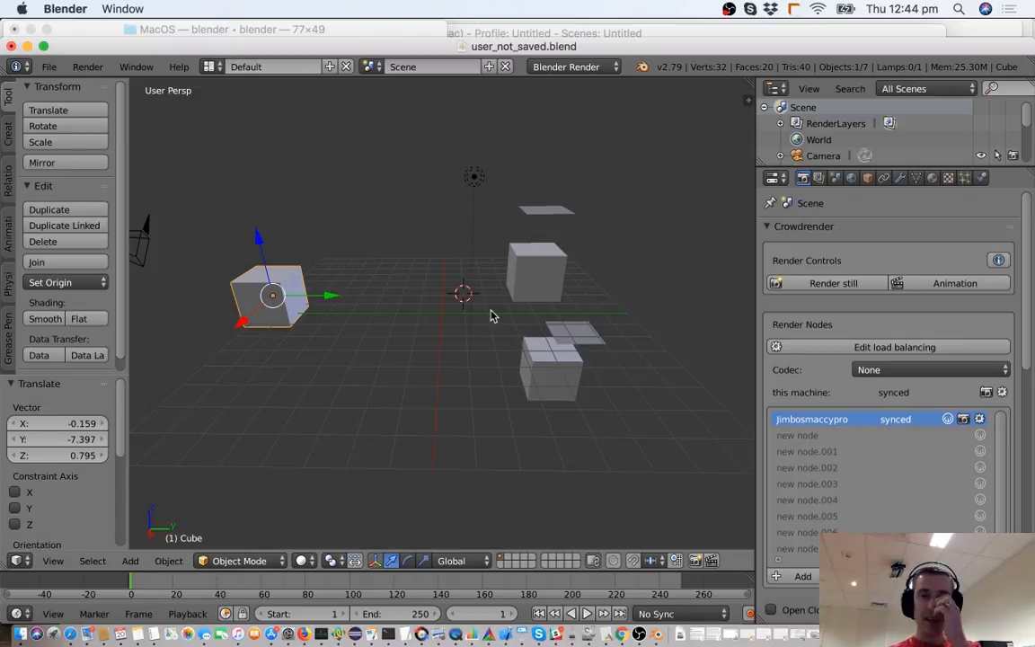
key(super+n)
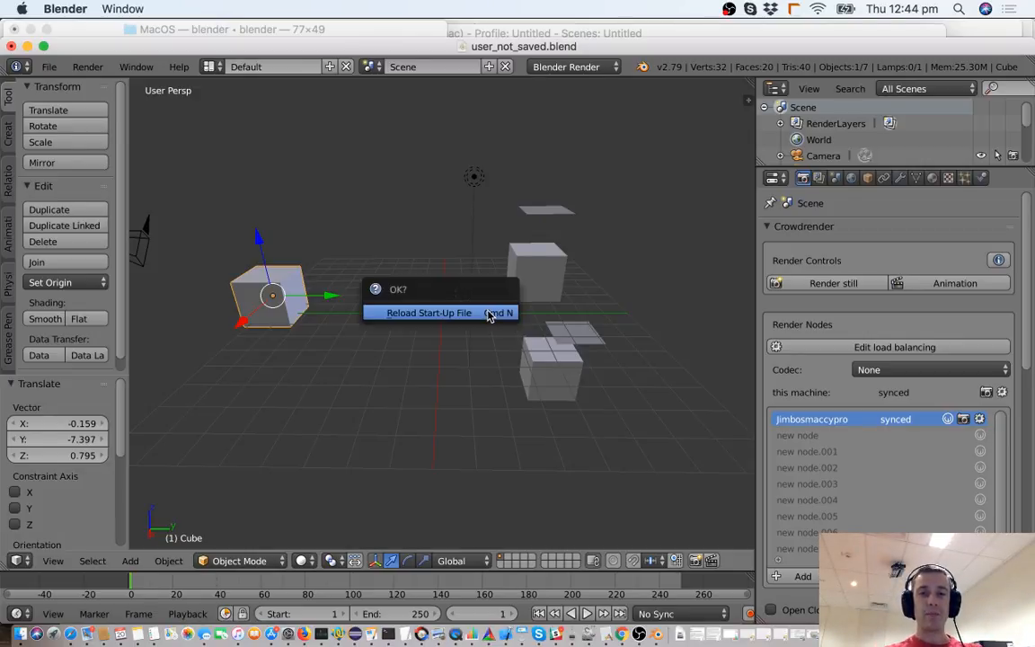
click(490, 314)
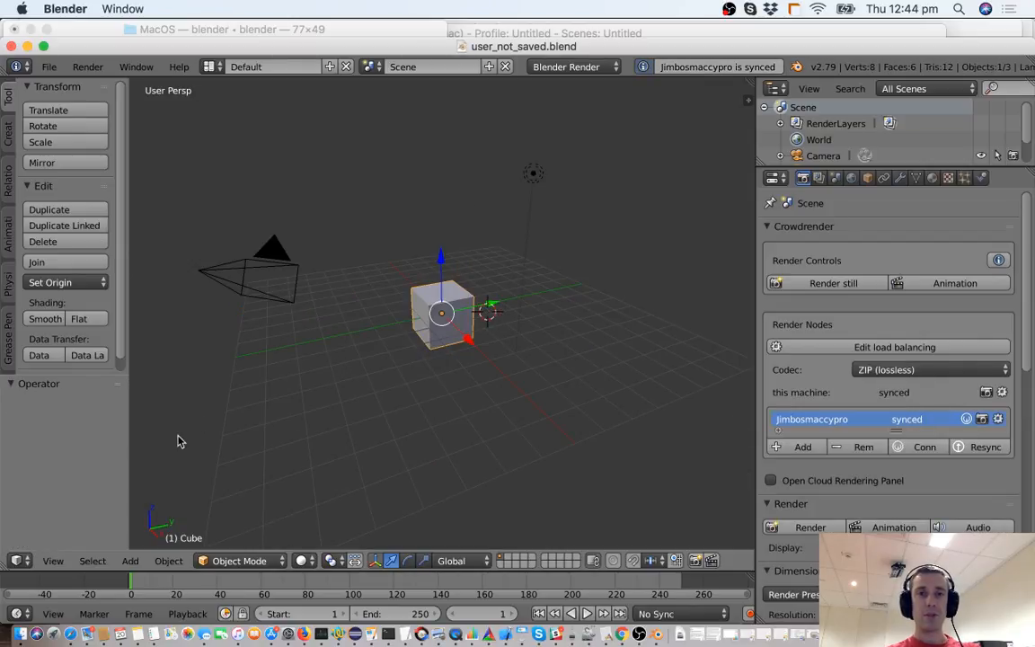
Step: Switch to the camera view and draw a render border over the left part of the frame, redrawing it to cover about 55% of the width
click(53, 561)
click(90, 492)
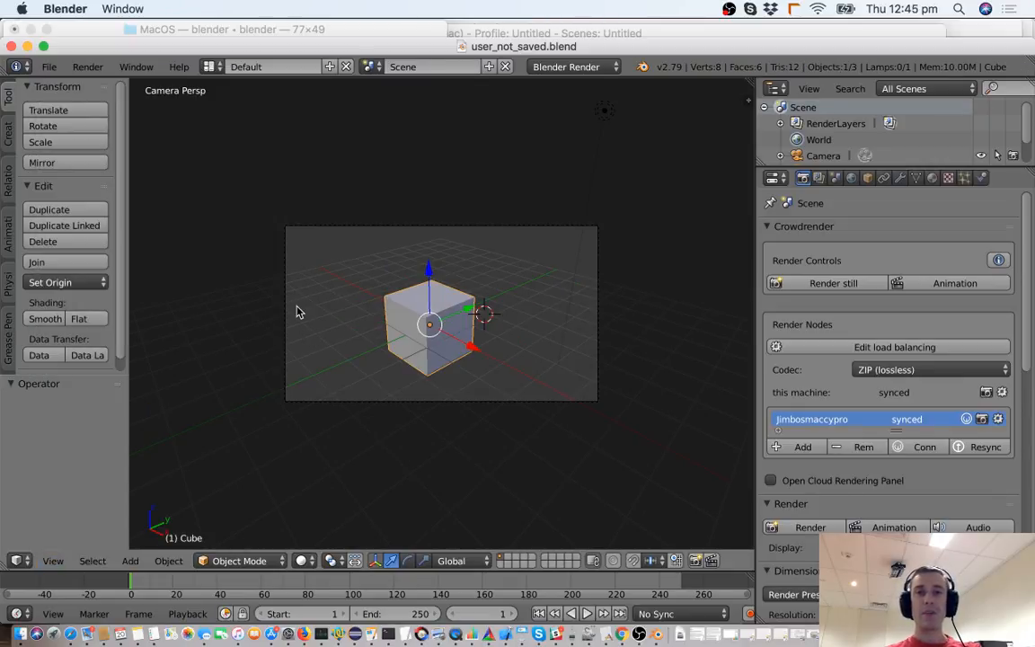
click(833, 346)
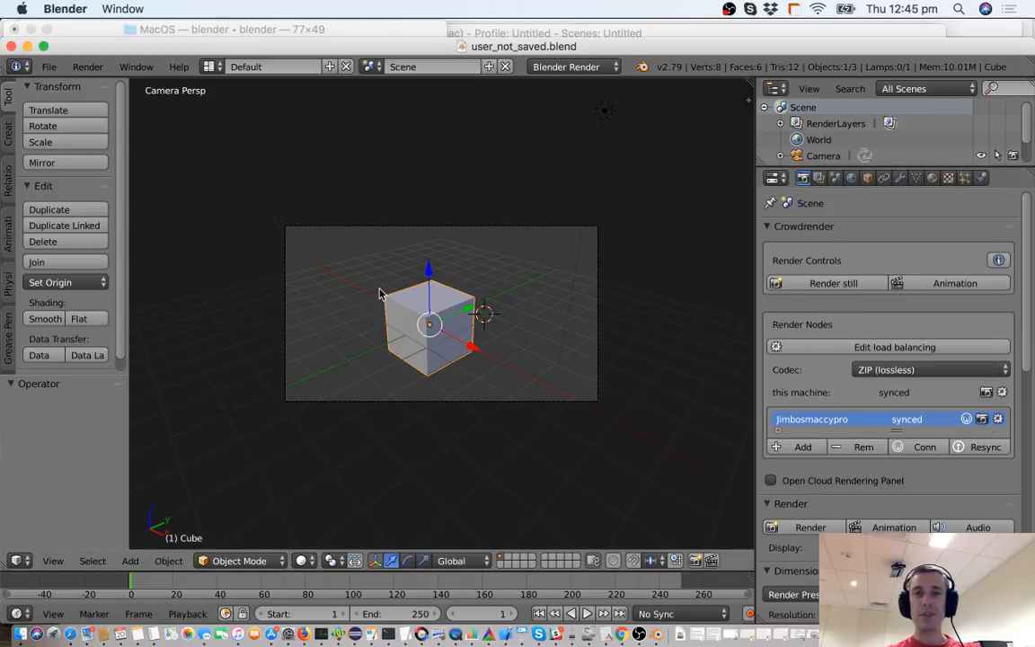
key(ctrl+b)
drag(259, 201, 410, 433)
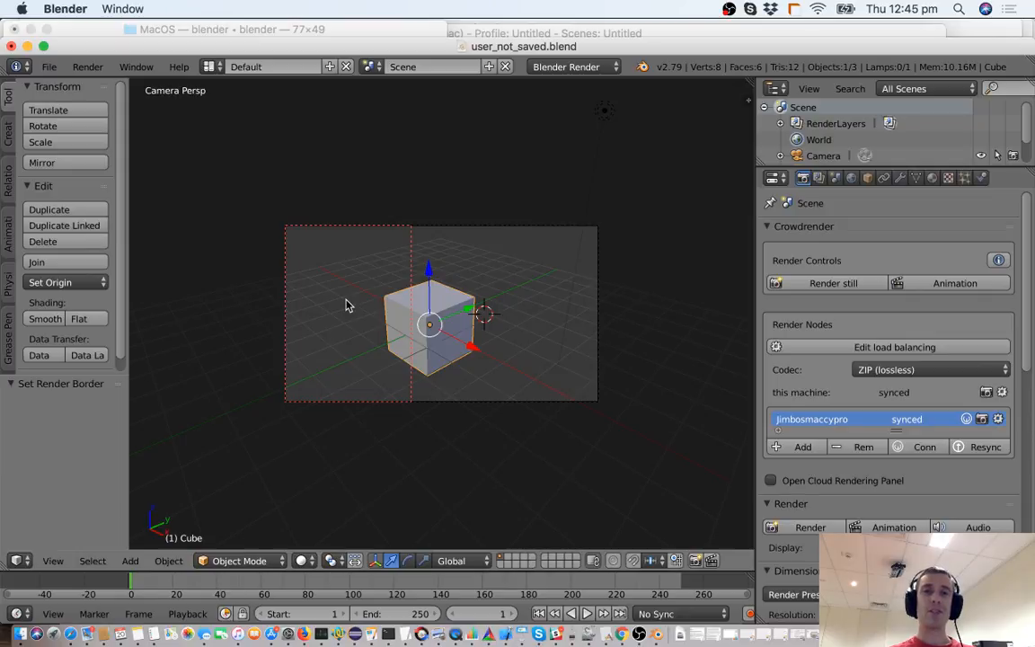
key(ctrl+b)
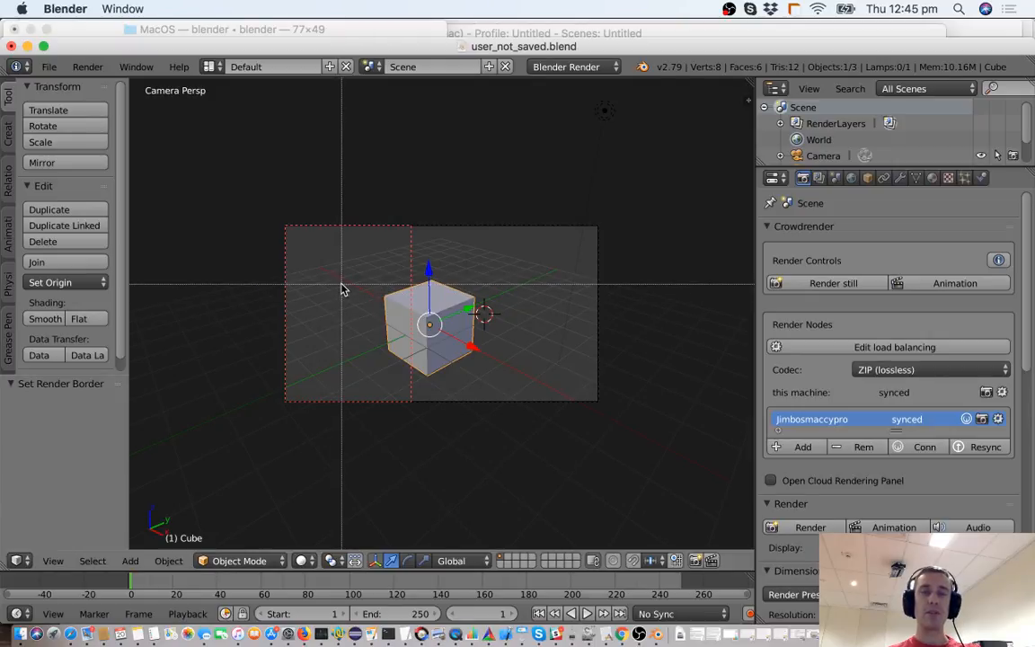
drag(275, 211, 458, 421)
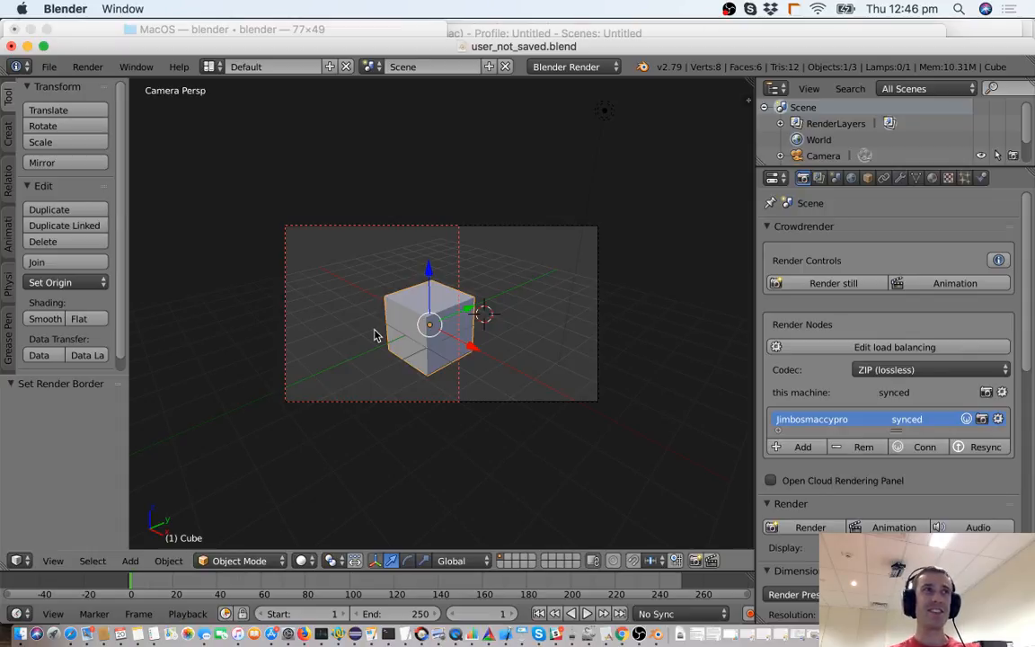
Step: Redraw the render border several times over the left part of the camera frame, finishing at about 55% of the frame width
key(ctrl+b)
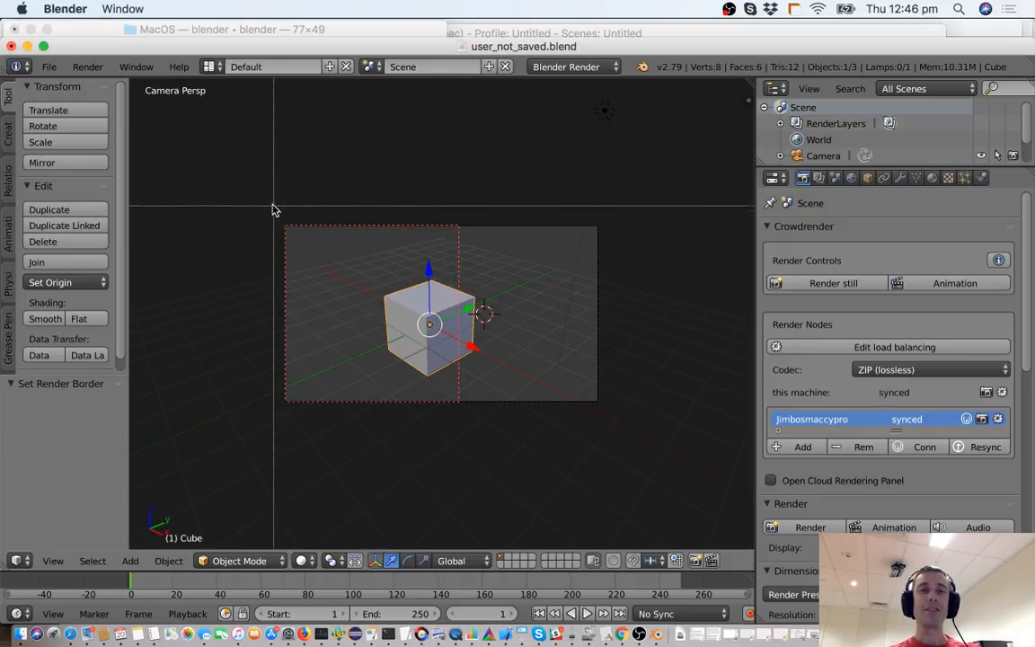
drag(270, 203, 444, 434)
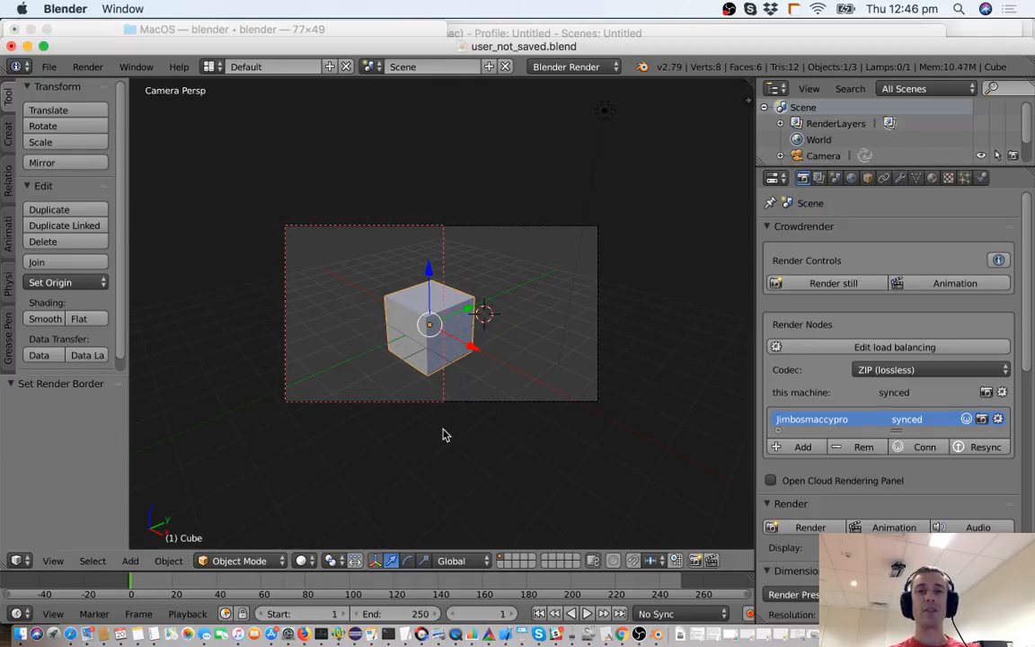
key(ctrl+b)
drag(250, 189, 441, 436)
key(ctrl+b)
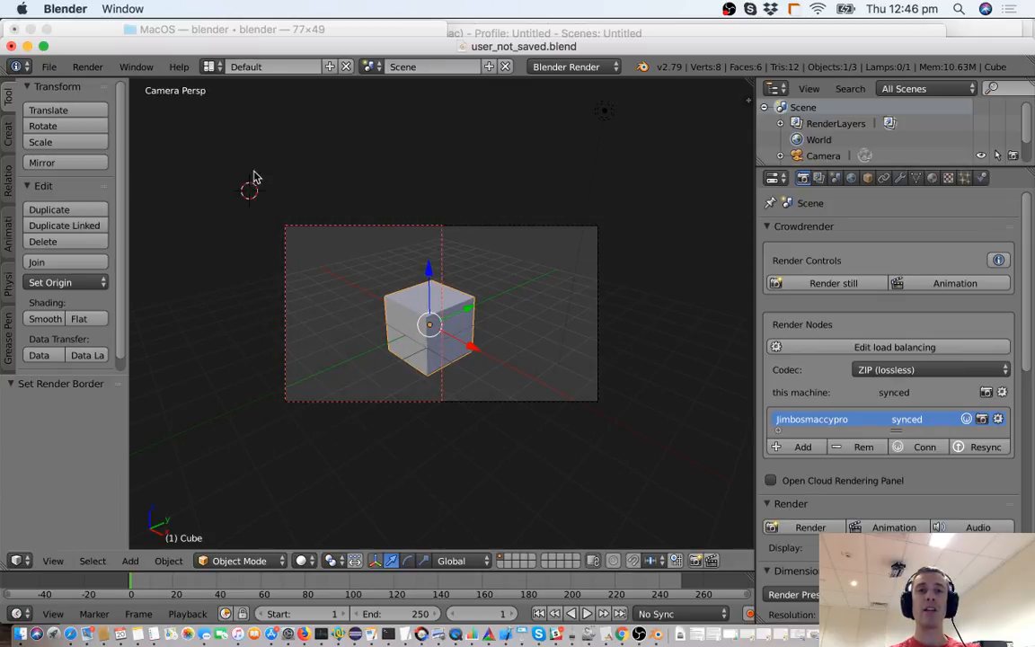
drag(254, 173, 434, 446)
key(ctrl+b)
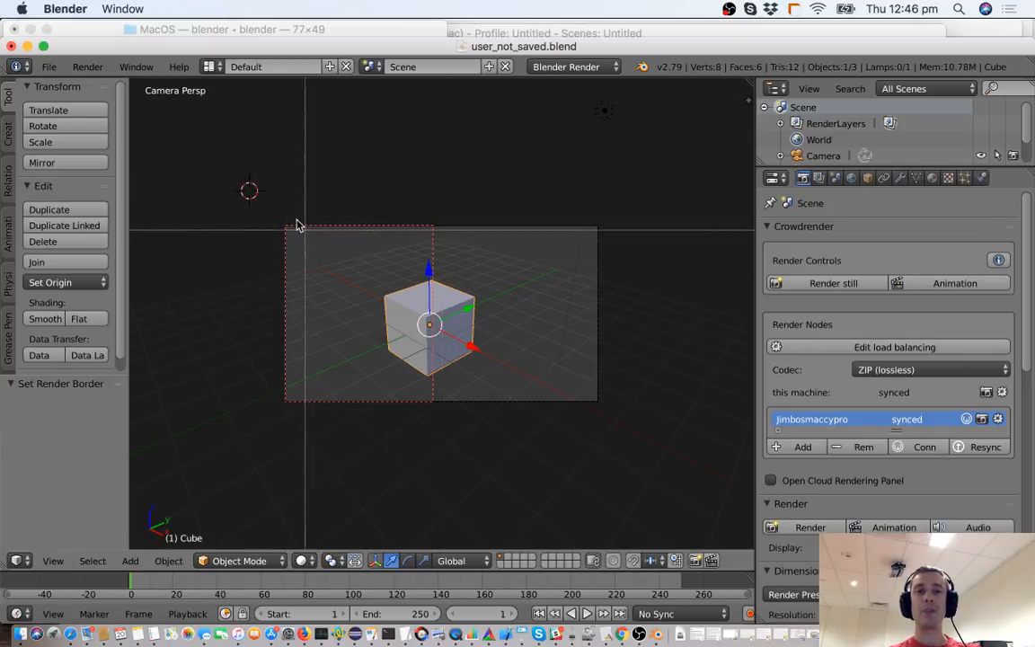
drag(263, 197, 395, 429)
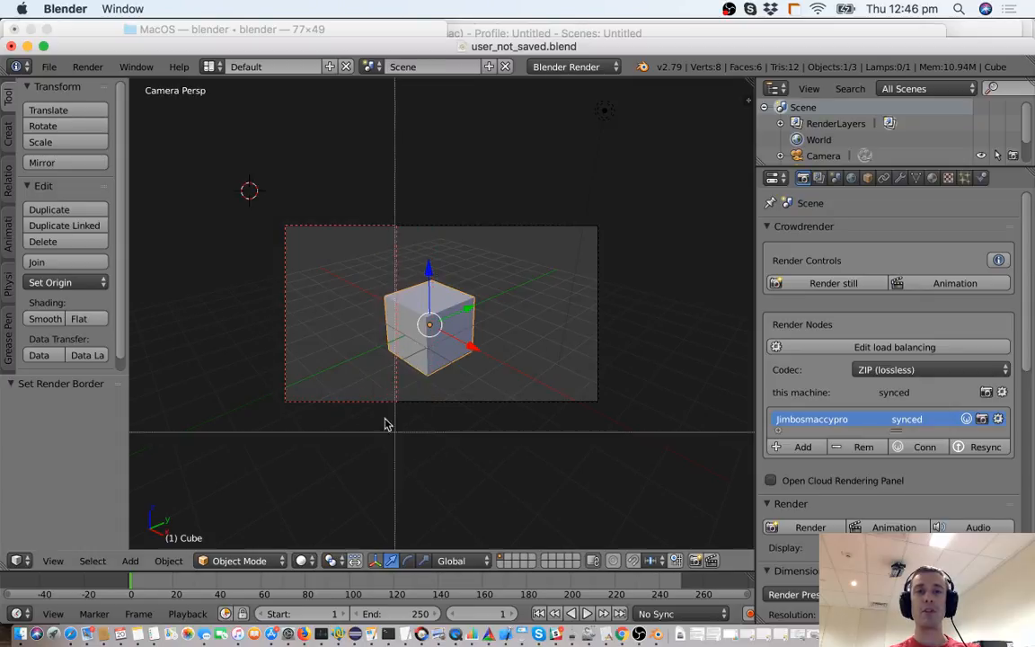
key(ctrl+b)
drag(268, 211, 458, 422)
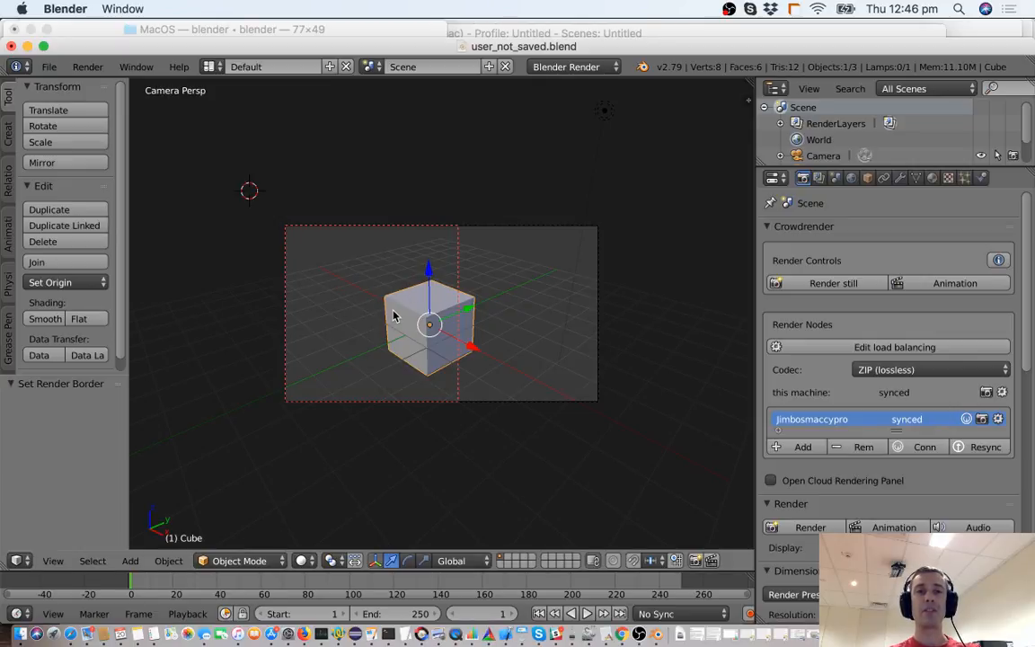
Step: Redraw the render border over the right 60% of the frame, followed by left-hand areas, finishing with a strip about 16% wide
key(ctrl+b)
drag(409, 225, 639, 484)
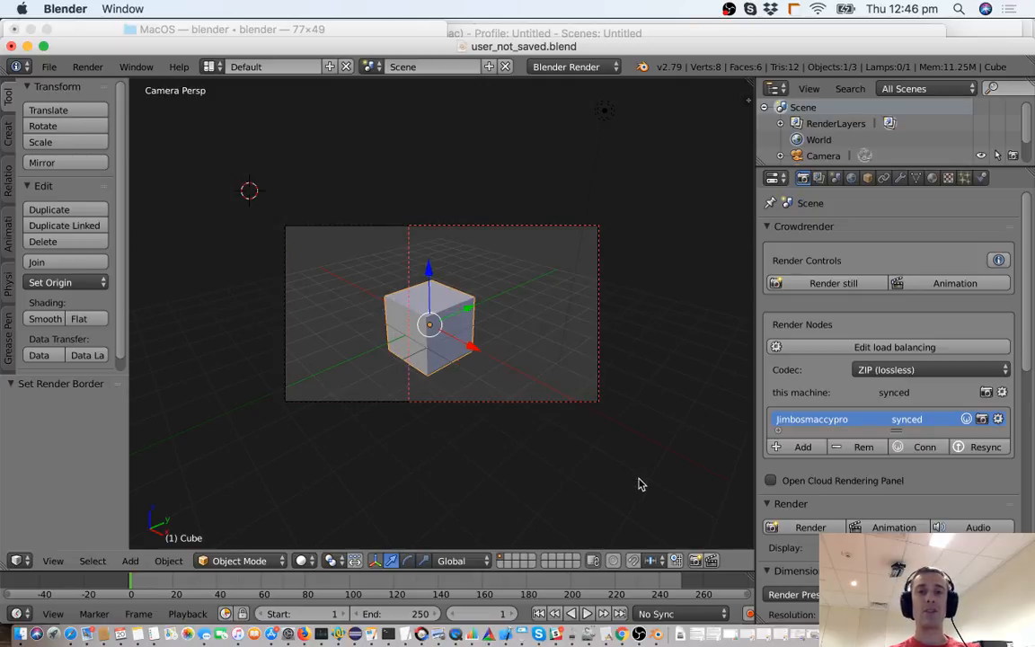
key(ctrl+b)
drag(279, 199, 449, 428)
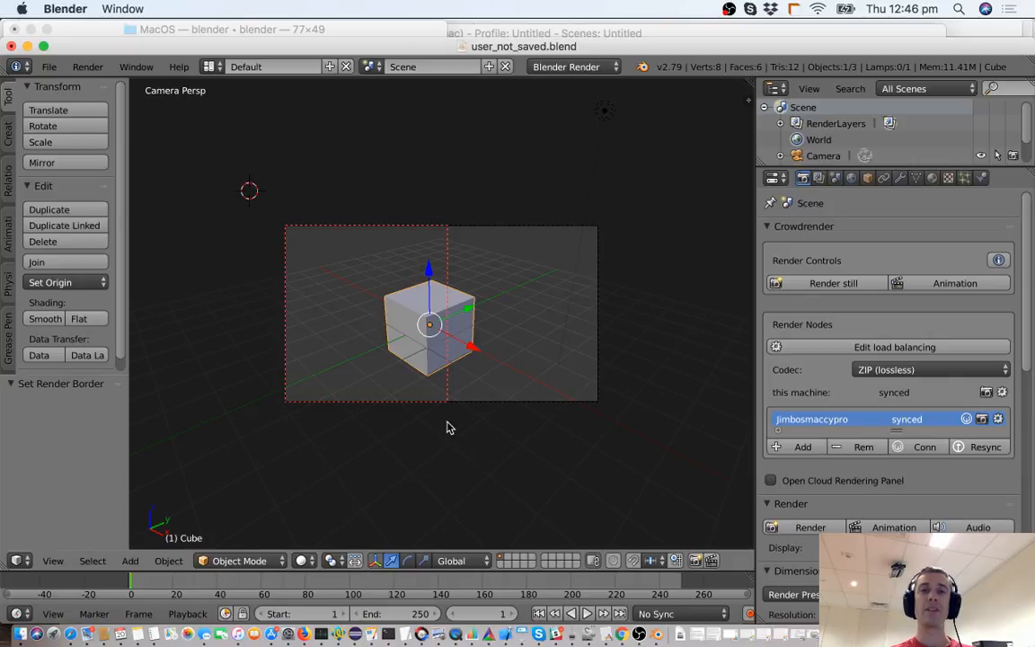
key(ctrl+b)
drag(277, 189, 377, 450)
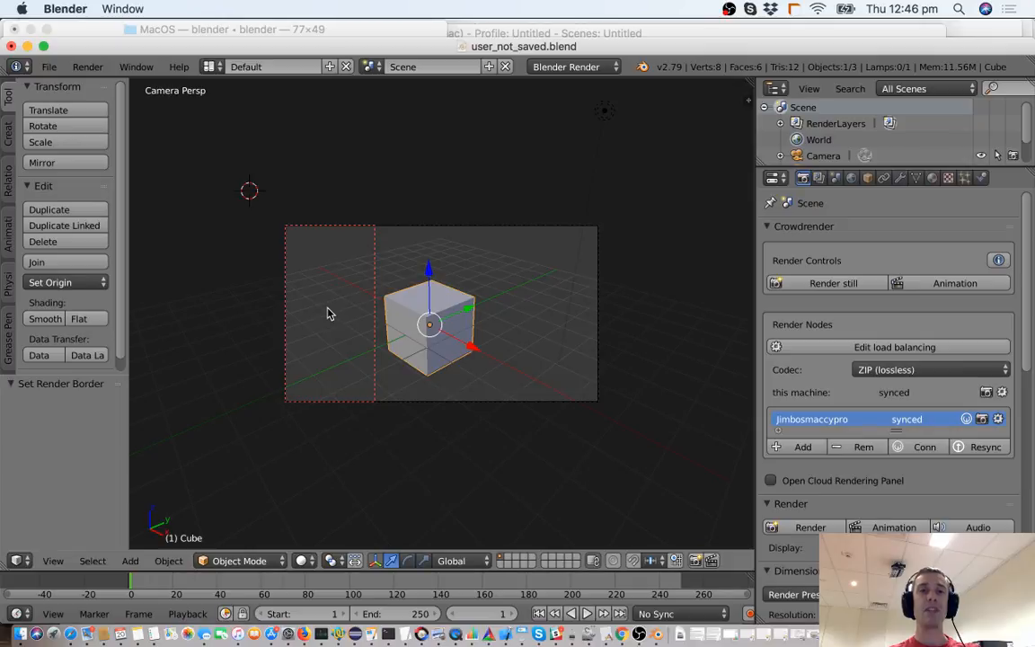
key(ctrl+b)
drag(273, 203, 387, 415)
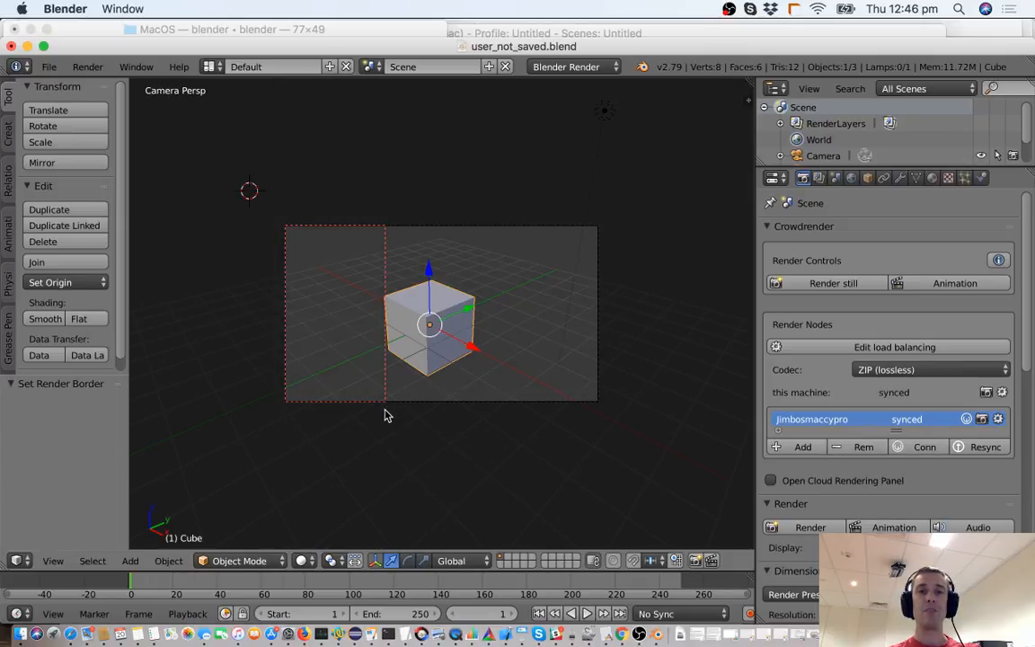
drag(322, 345, 337, 396)
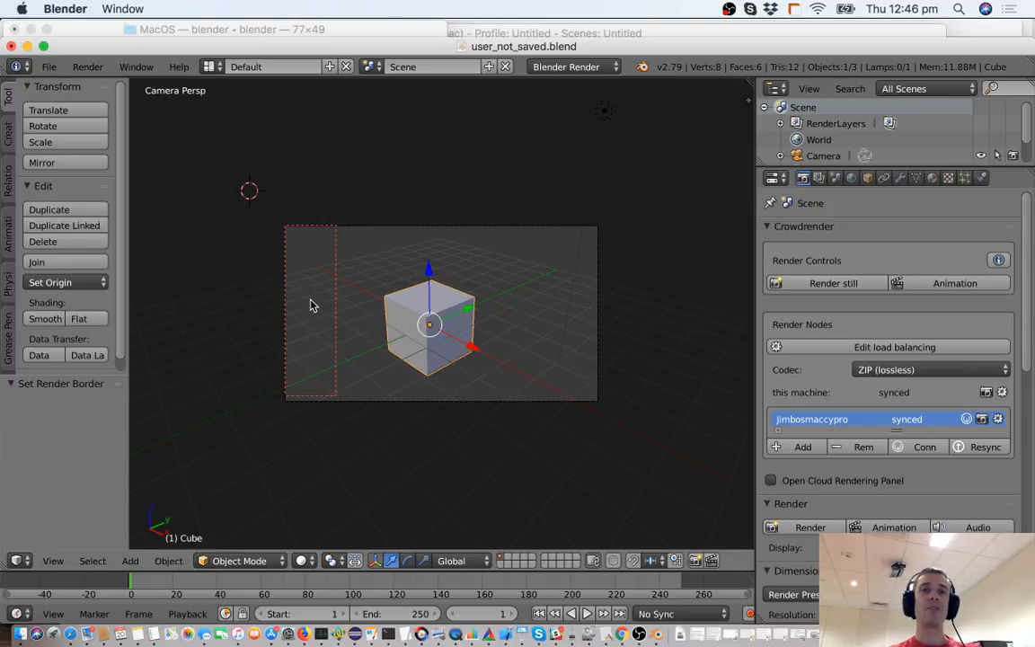
Step: Redraw the render border as full-height strips across the frame, finishing with one around the cube about 30% of the frame width
key(ctrl+b)
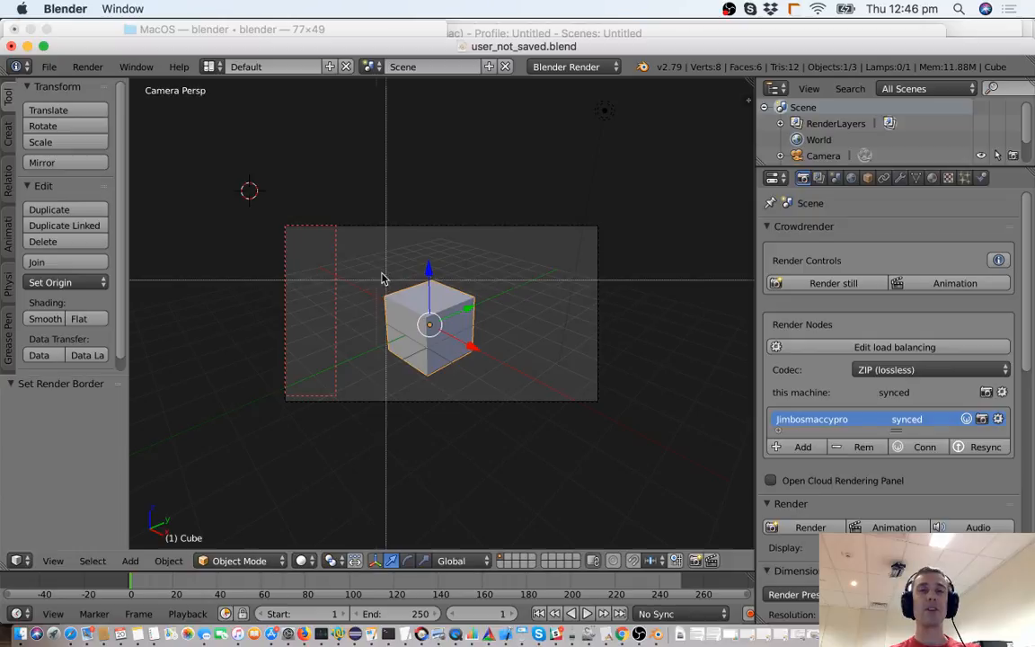
drag(365, 201, 482, 478)
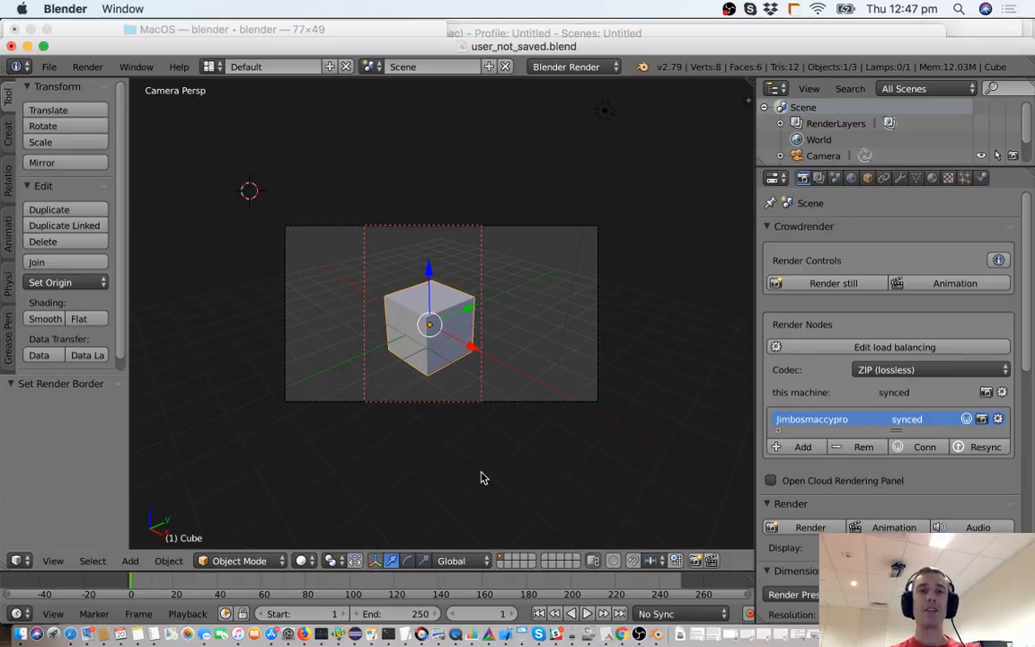
key(ctrl+b)
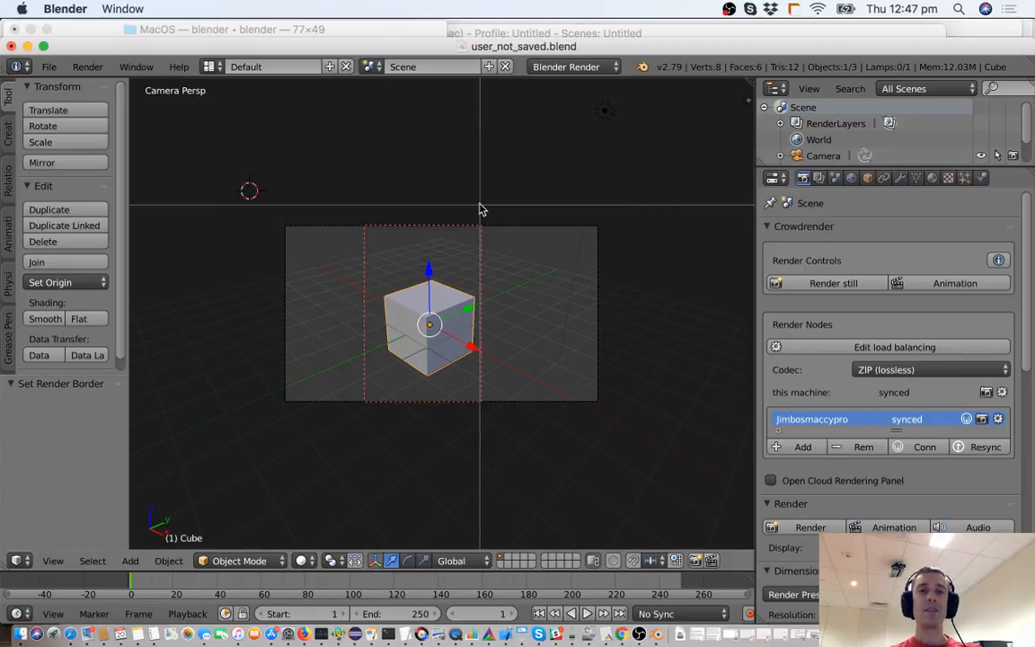
drag(479, 209, 568, 454)
key(ctrl+b)
drag(301, 200, 407, 444)
key(ctrl+b)
drag(385, 207, 480, 470)
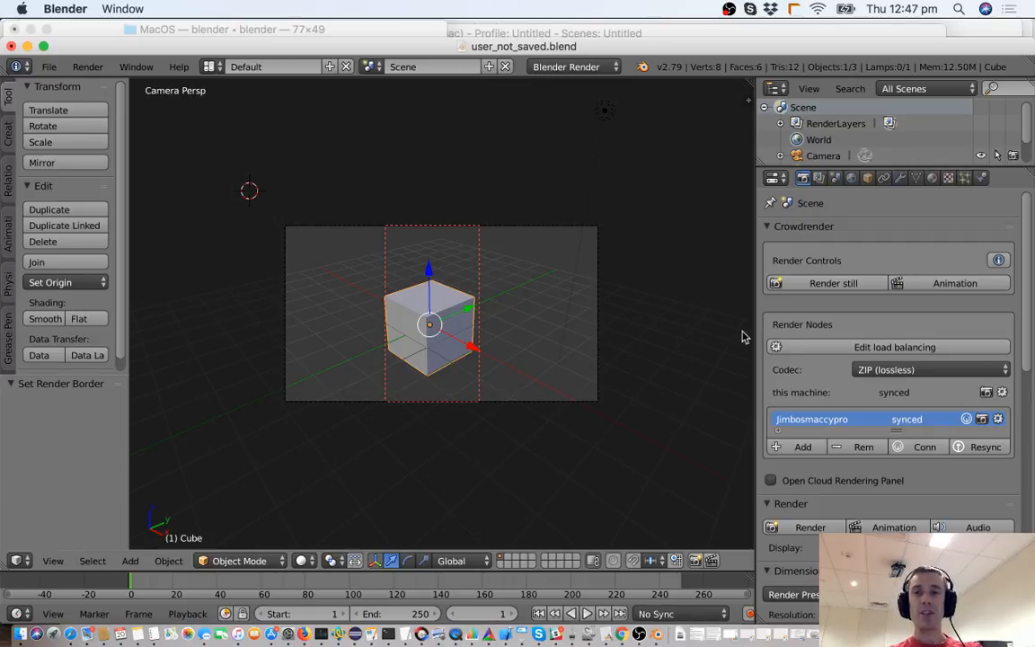
Step: Enable manual load balancing, set the local node's render tile size to 0.63, and turn manual load balancing back off
click(779, 347)
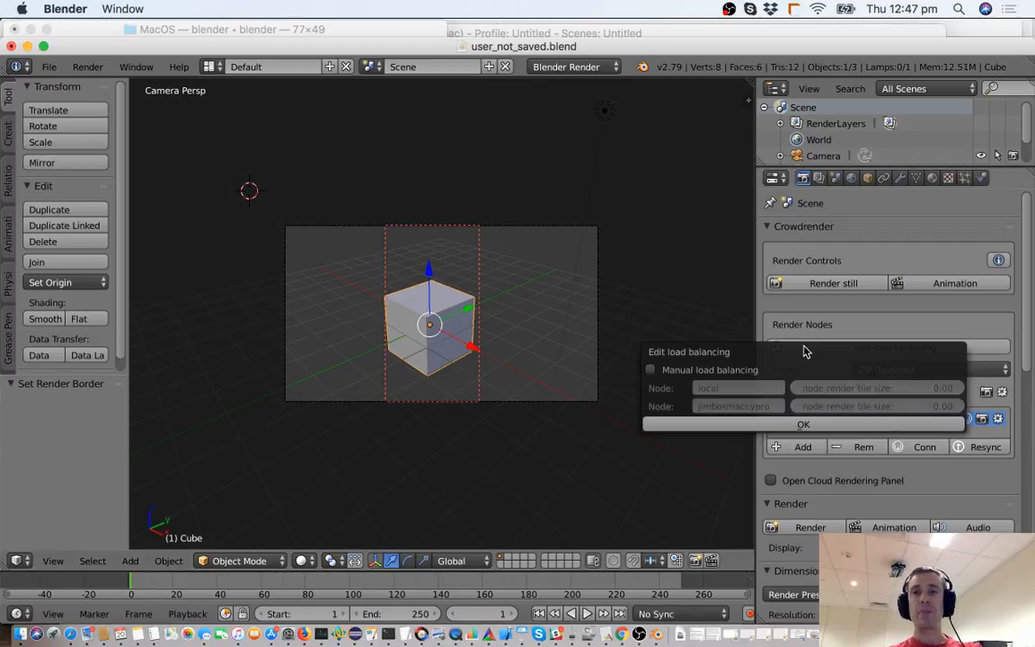
click(725, 374)
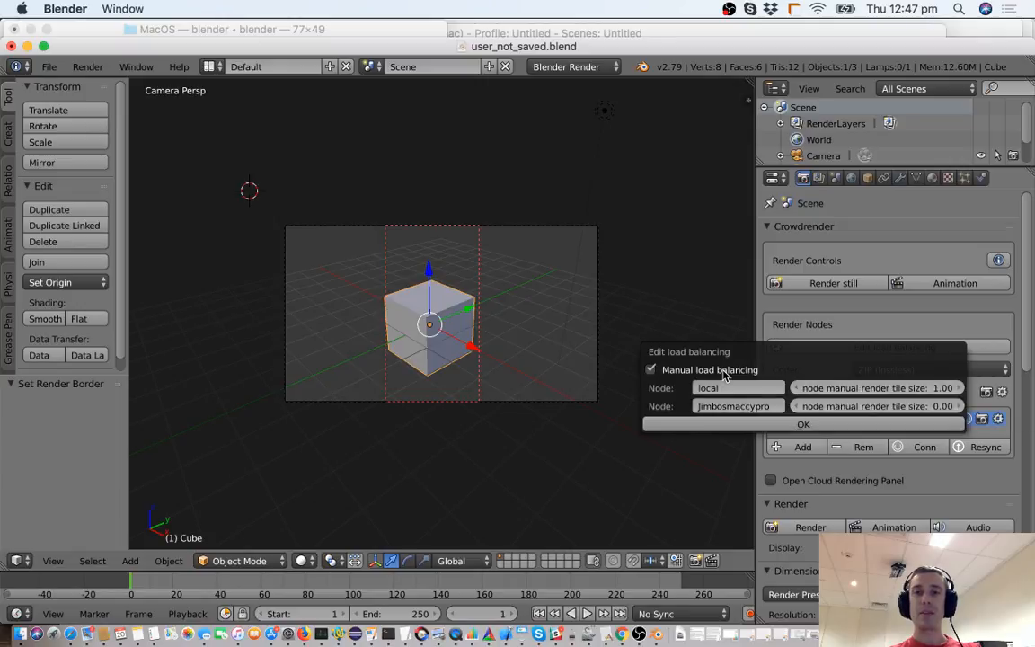
click(865, 388)
text(0.)
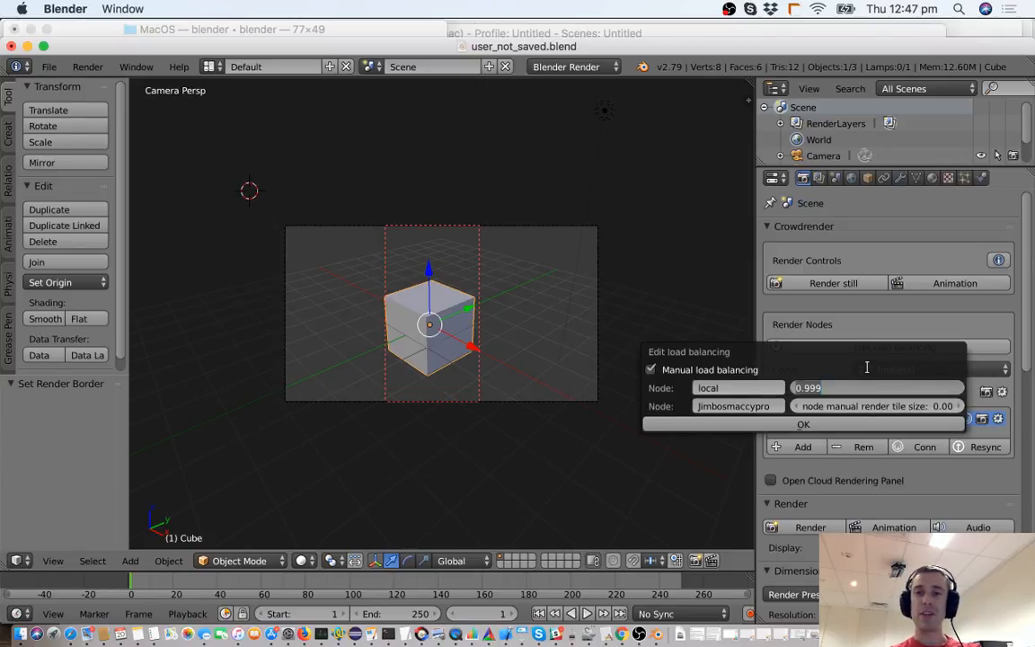
key(Escape)
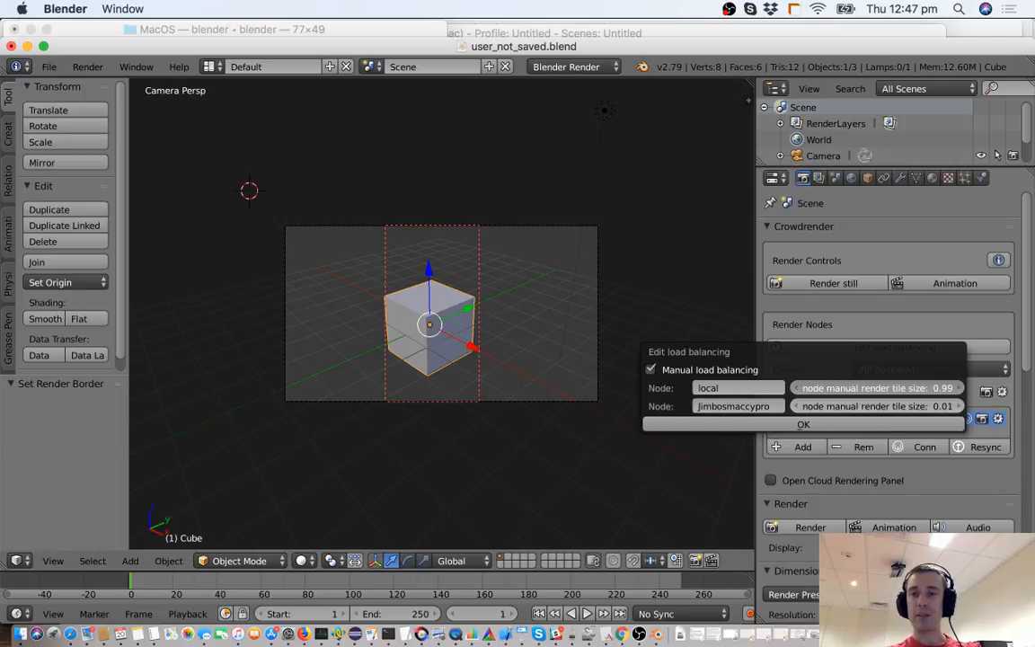
mouse_move(876, 388)
mouse_down()
mouse_move(779, 388)
mouse_move(865, 394)
mouse_up()
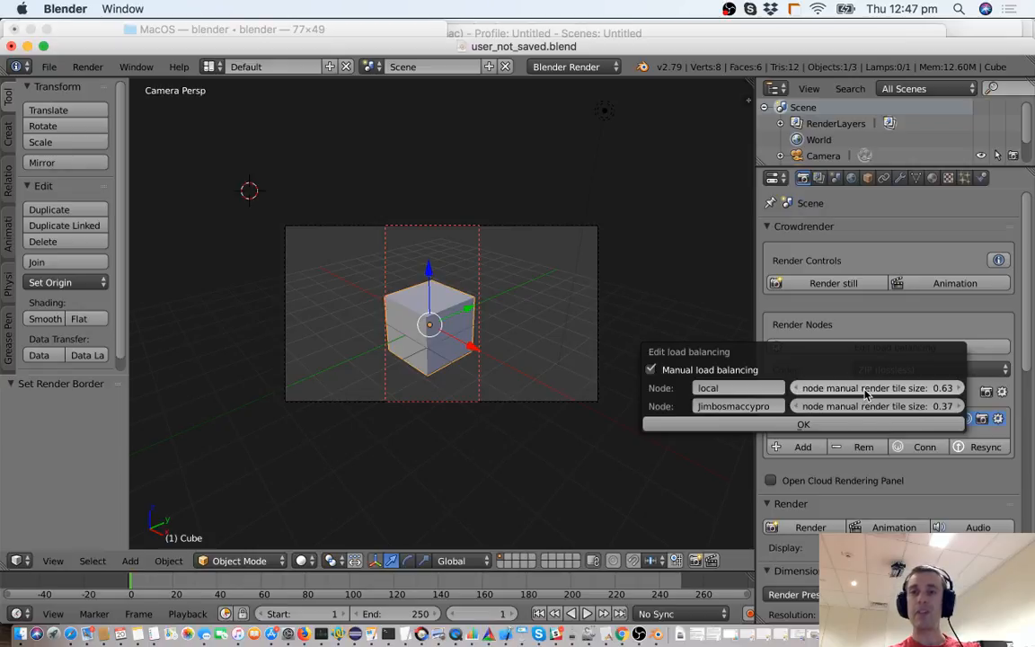
click(716, 370)
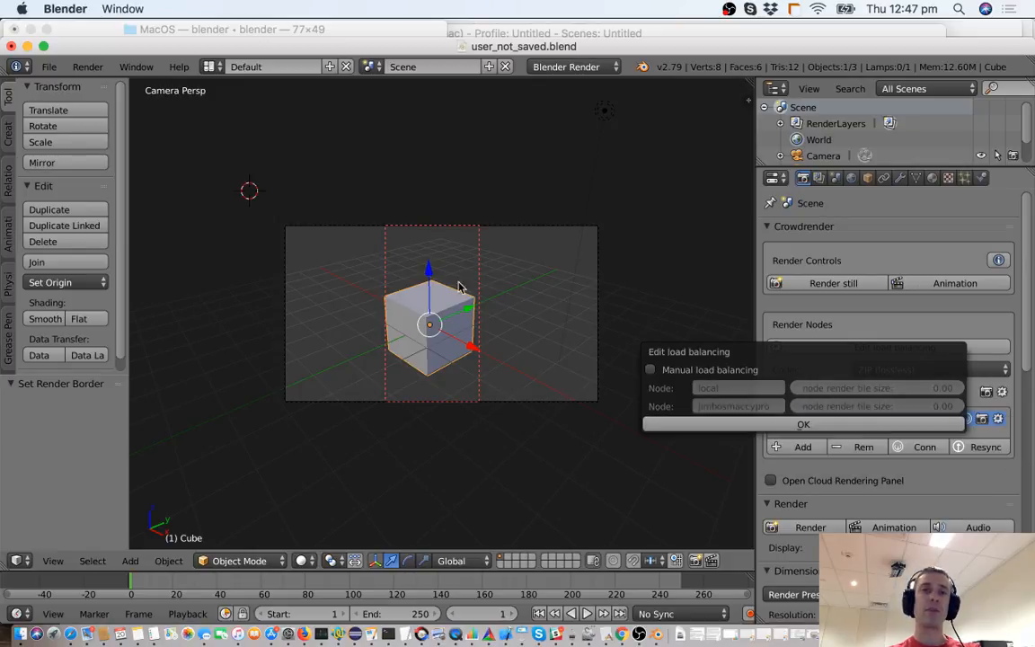
click(728, 426)
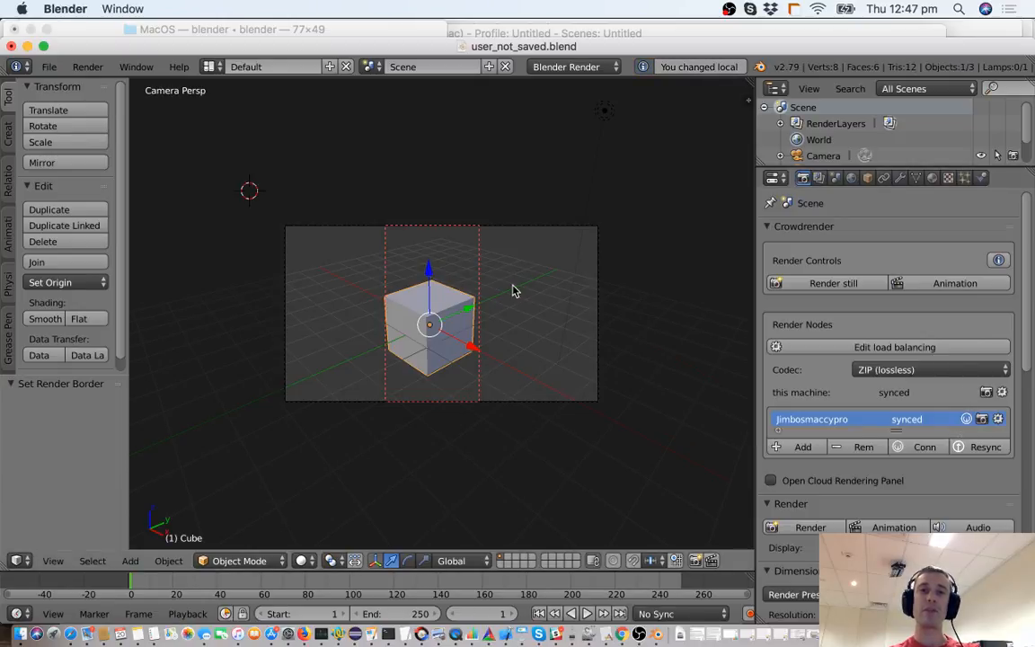
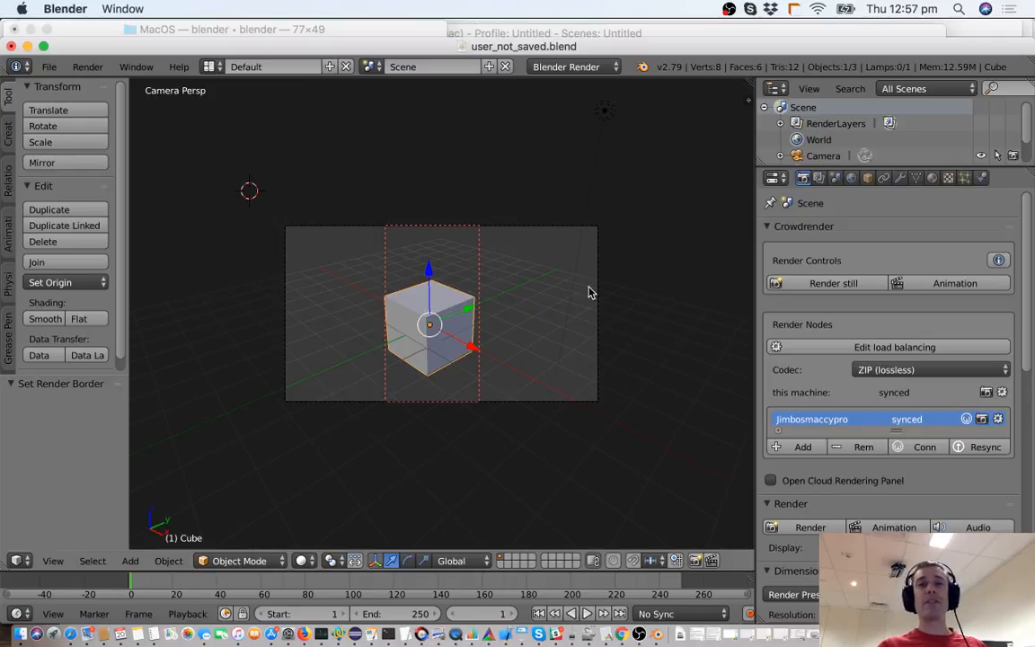
Step: Reopen the load balancing settings and switch manual load balancing on and back off
click(895, 348)
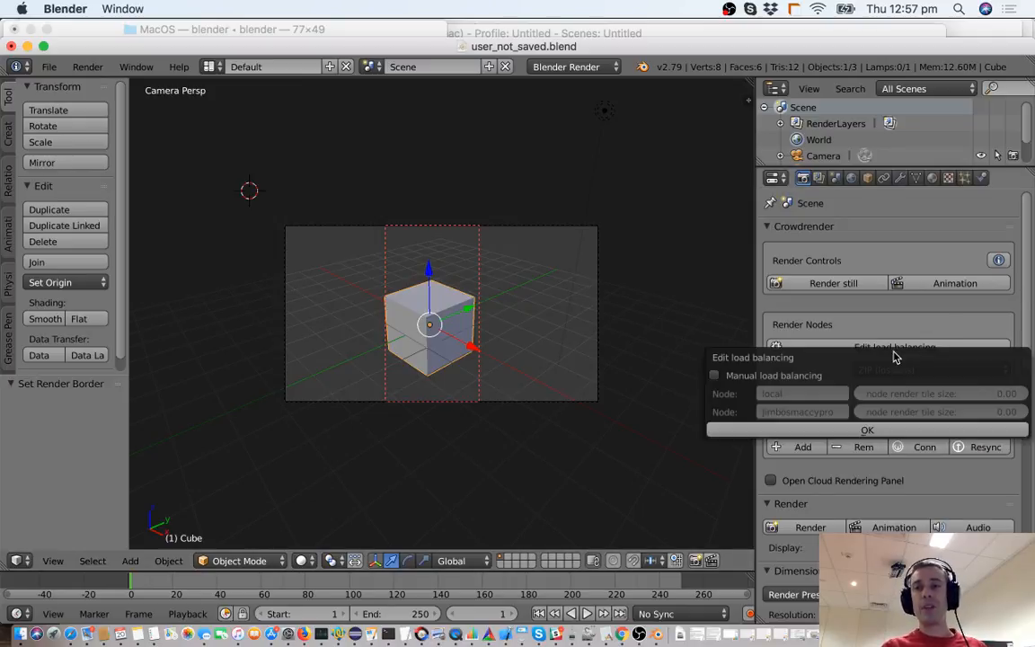
click(762, 374)
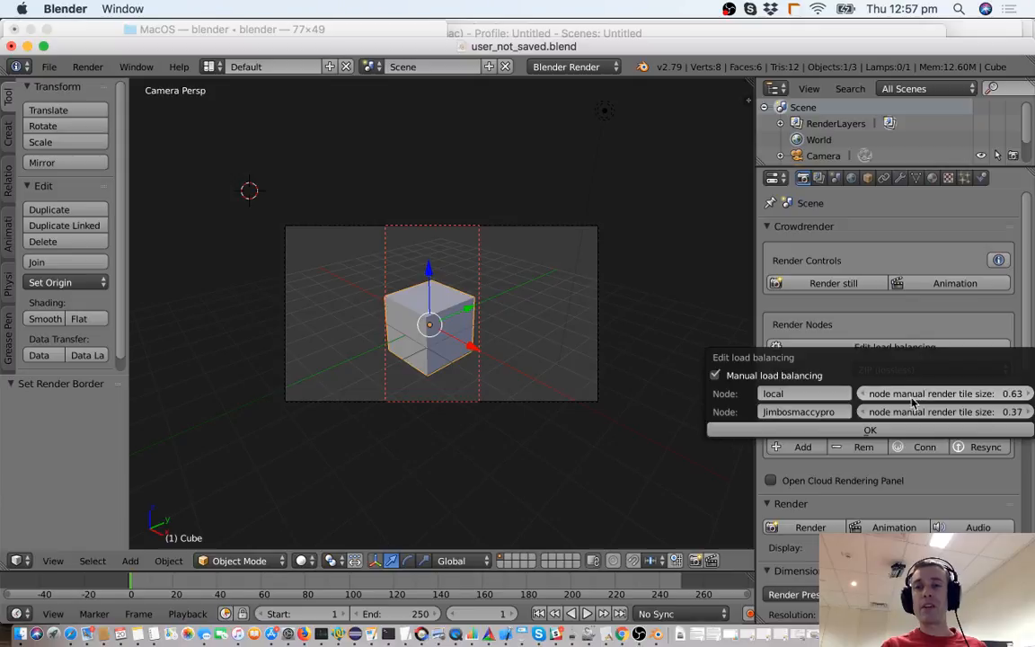
click(781, 377)
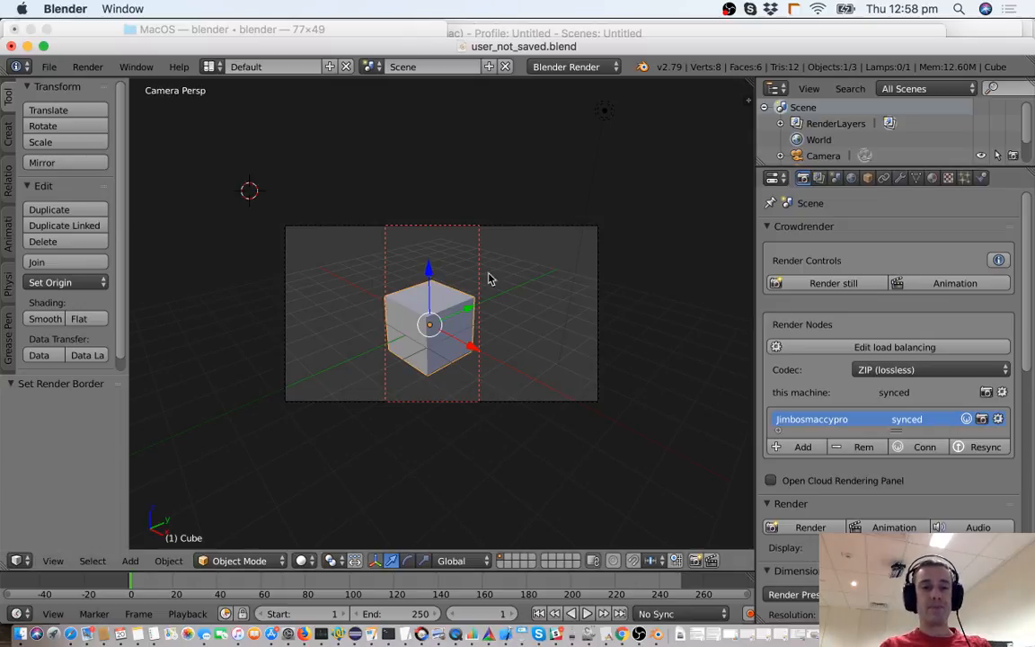
Step: Redraw the render border over the left quarter of the camera frame and switch to OBS
key(ctrl+b)
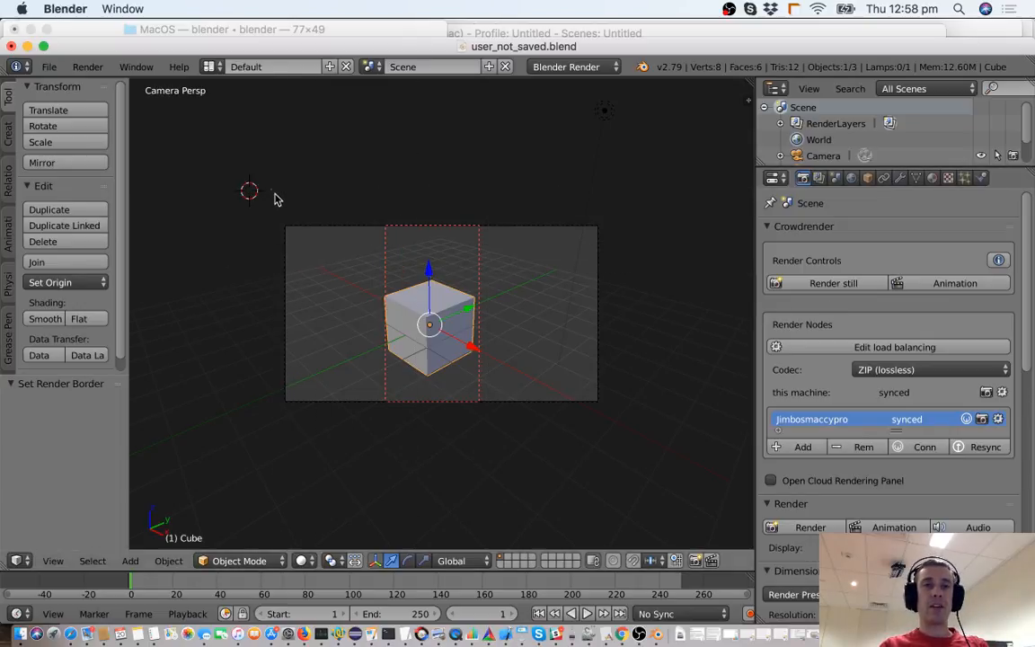
drag(272, 191, 365, 448)
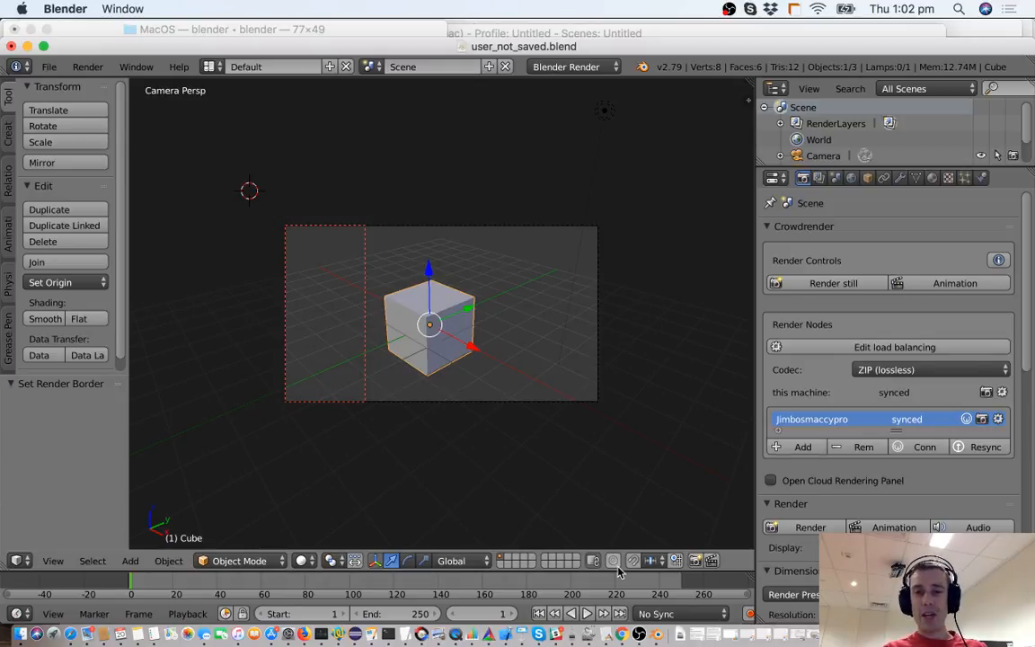
click(640, 634)
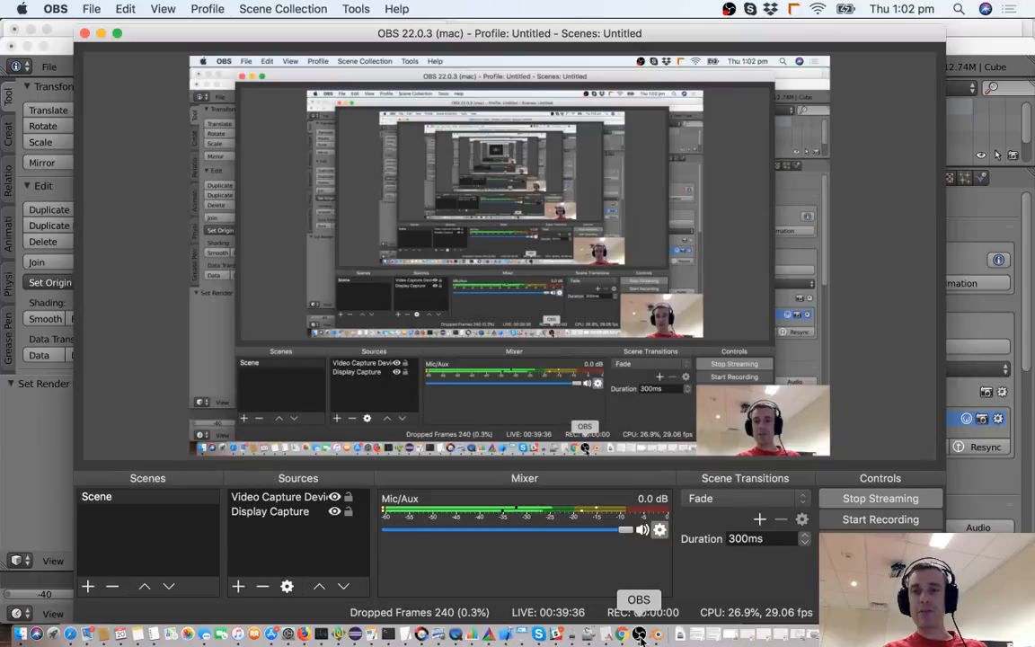